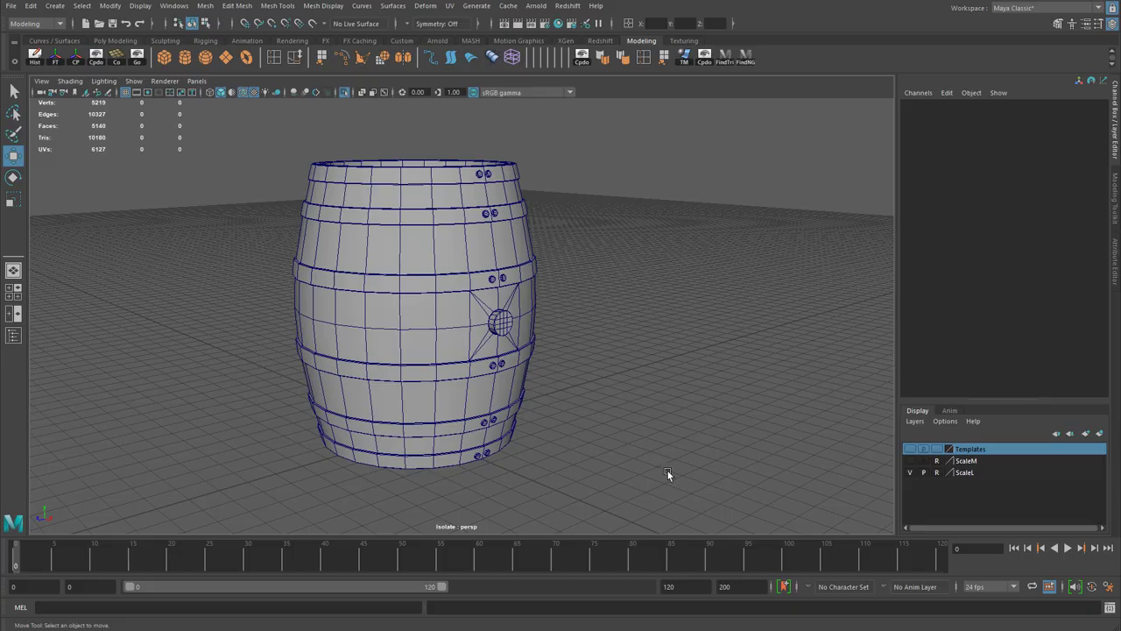
# Step: Select the barrel mesh and open the export of the selection, keeping FBX export as the file type
pyautogui.click(458, 313)
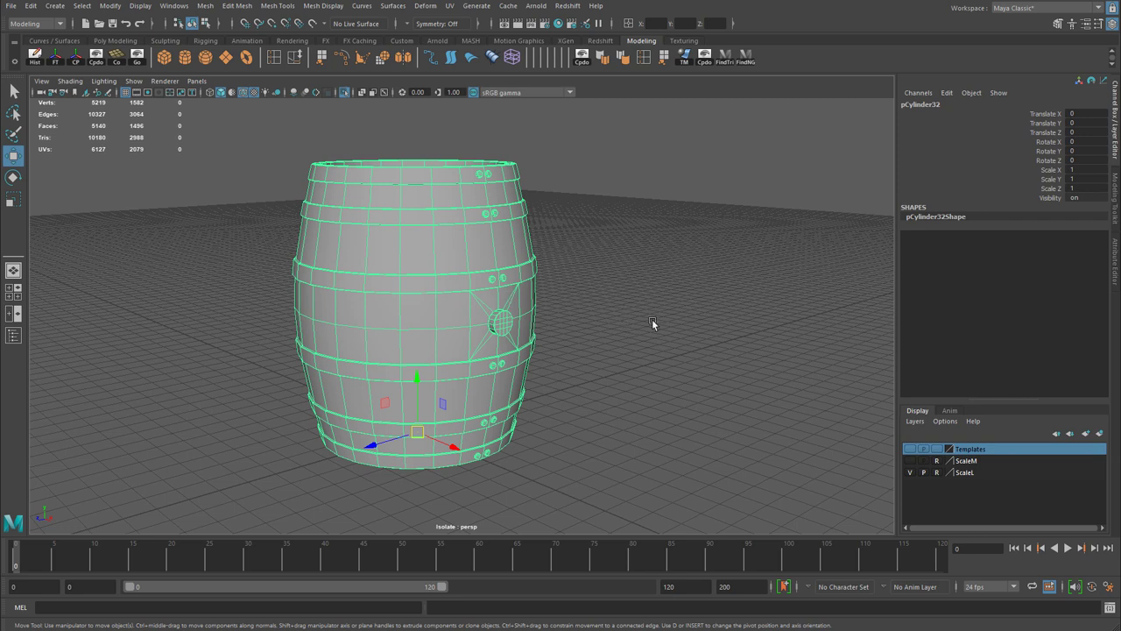
pyautogui.click(12, 7)
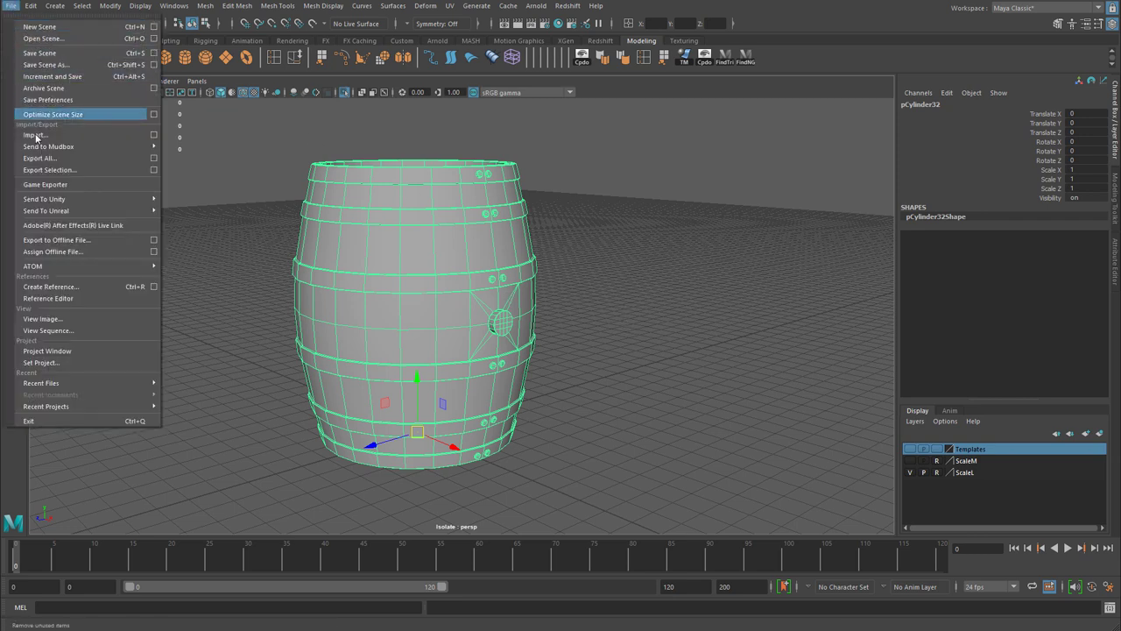
pyautogui.click(50, 170)
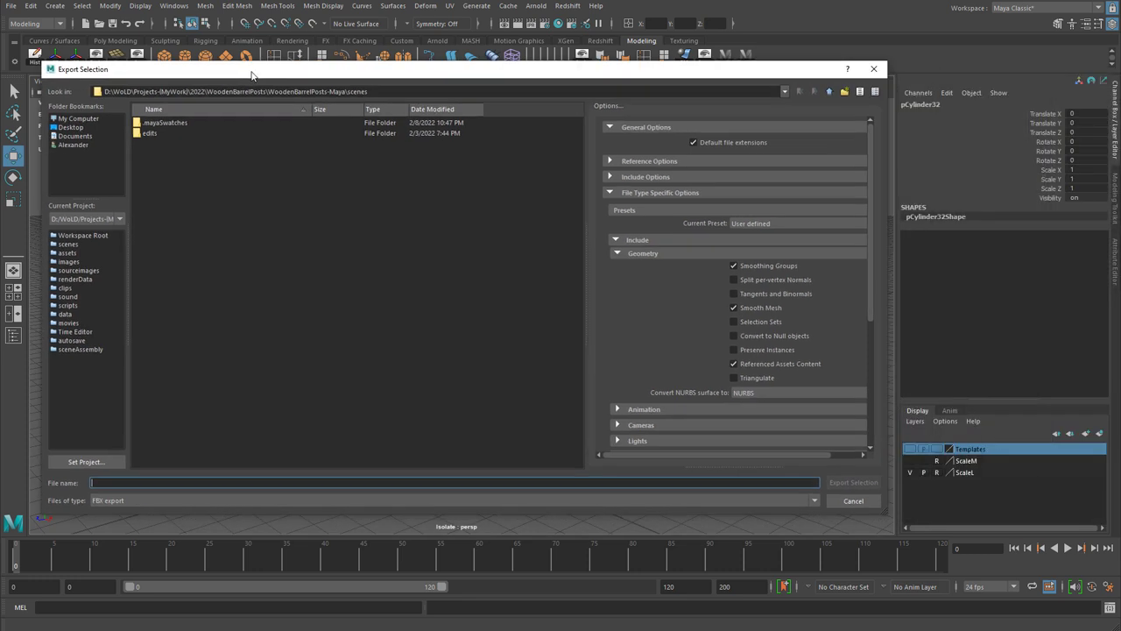
pyautogui.click(120, 500)
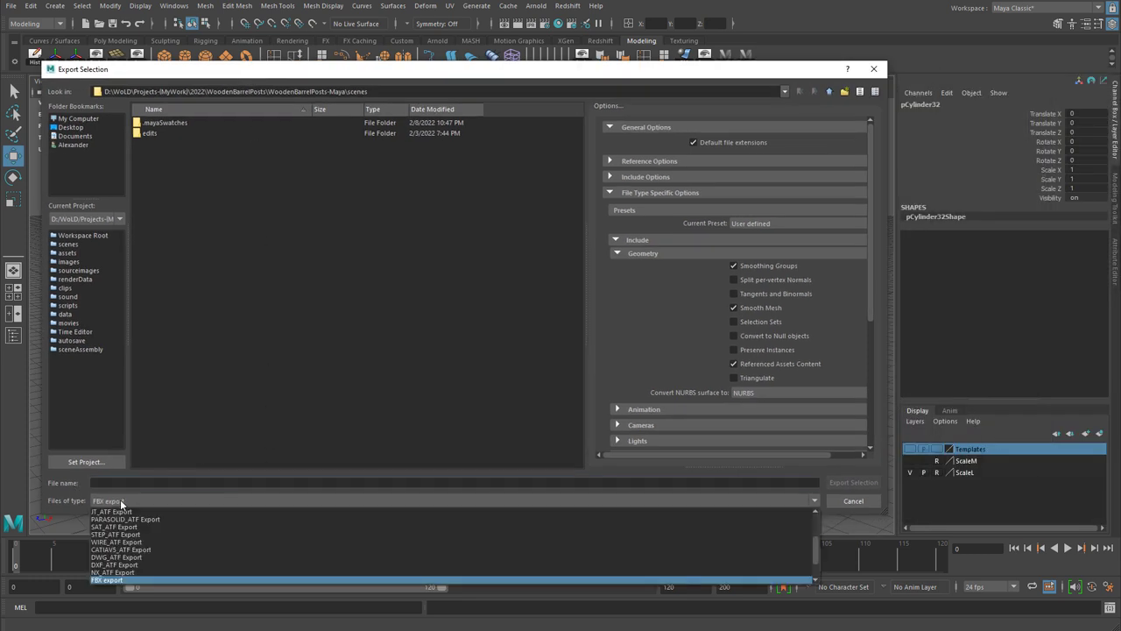
pyautogui.click(120, 499)
pyautogui.click(127, 482)
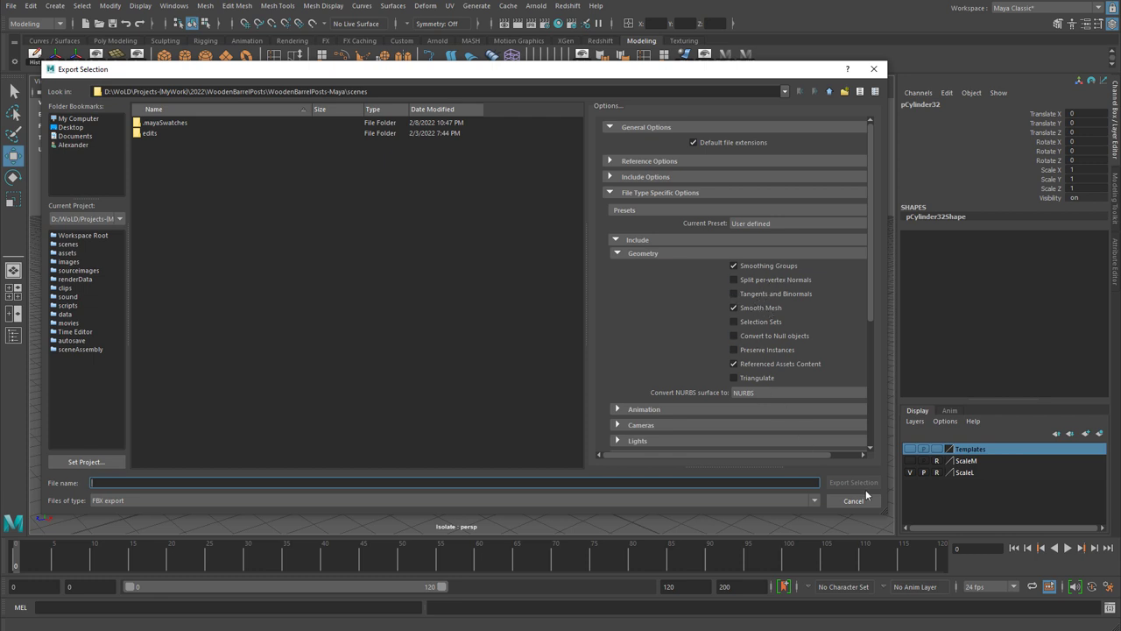
# Step: Export the selected barrel to the WoodenBarrelPosts project's ExportedMeshes folder, overwriting WoodenBarrel.fbx
pyautogui.click(302, 229)
pyautogui.press('BackSpace')
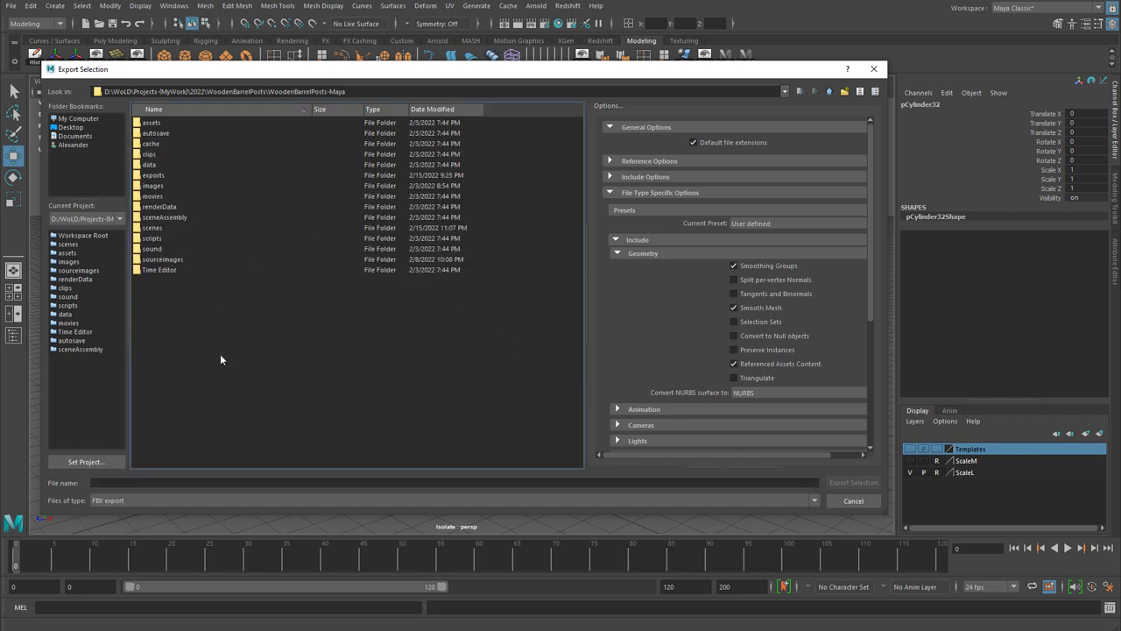
pyautogui.press('BackSpace')
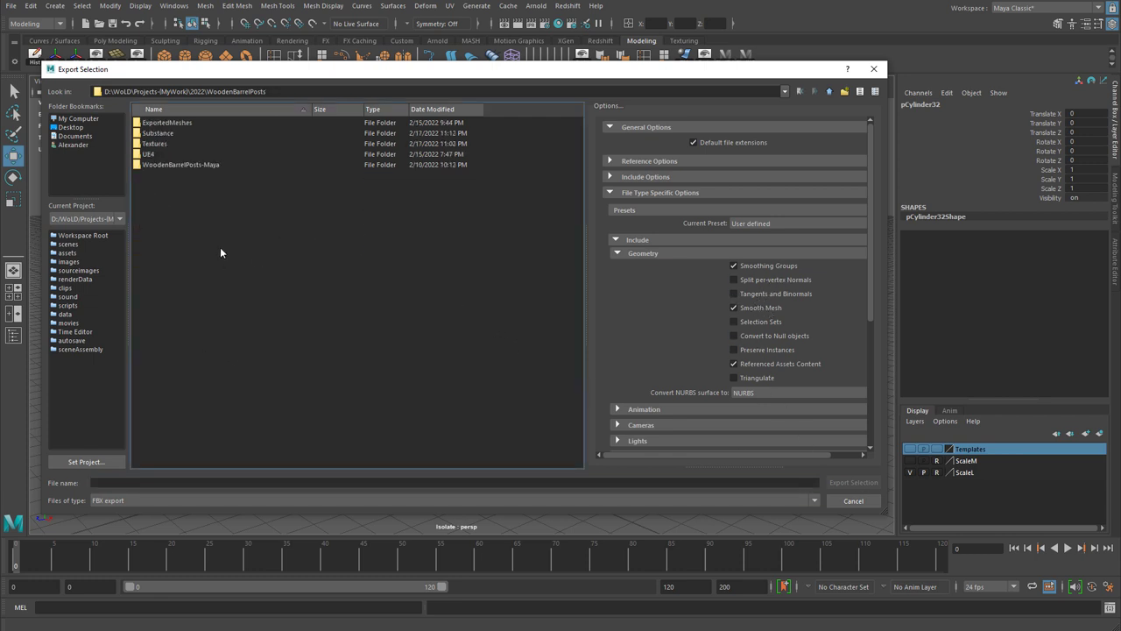
pyautogui.doubleClick(163, 124)
pyautogui.click(174, 123)
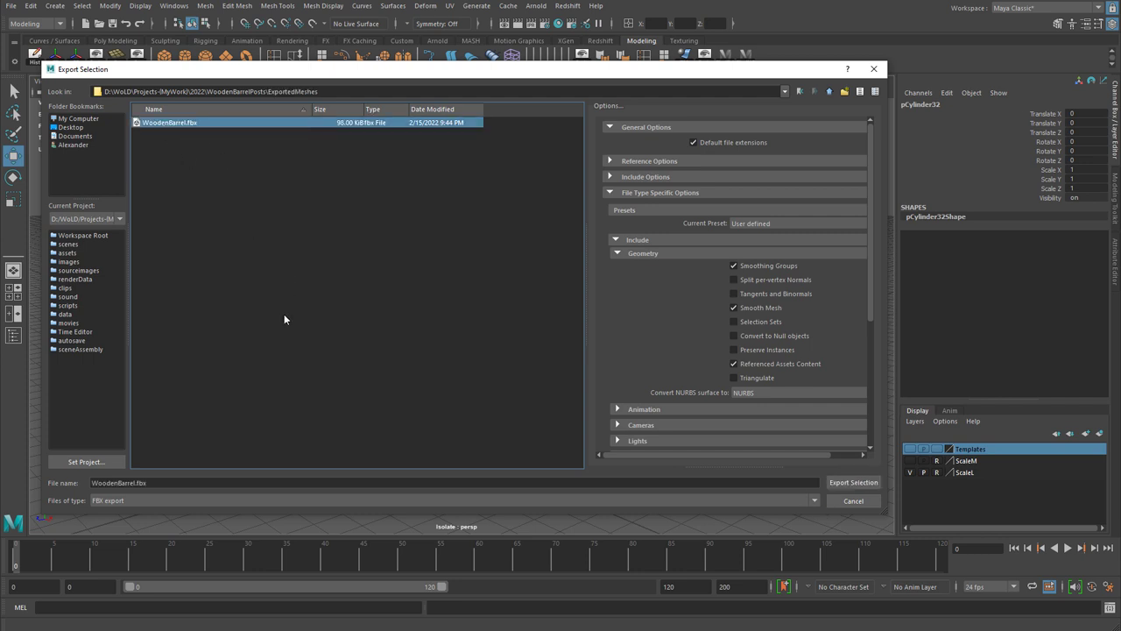
pyautogui.click(853, 482)
pyautogui.click(436, 309)
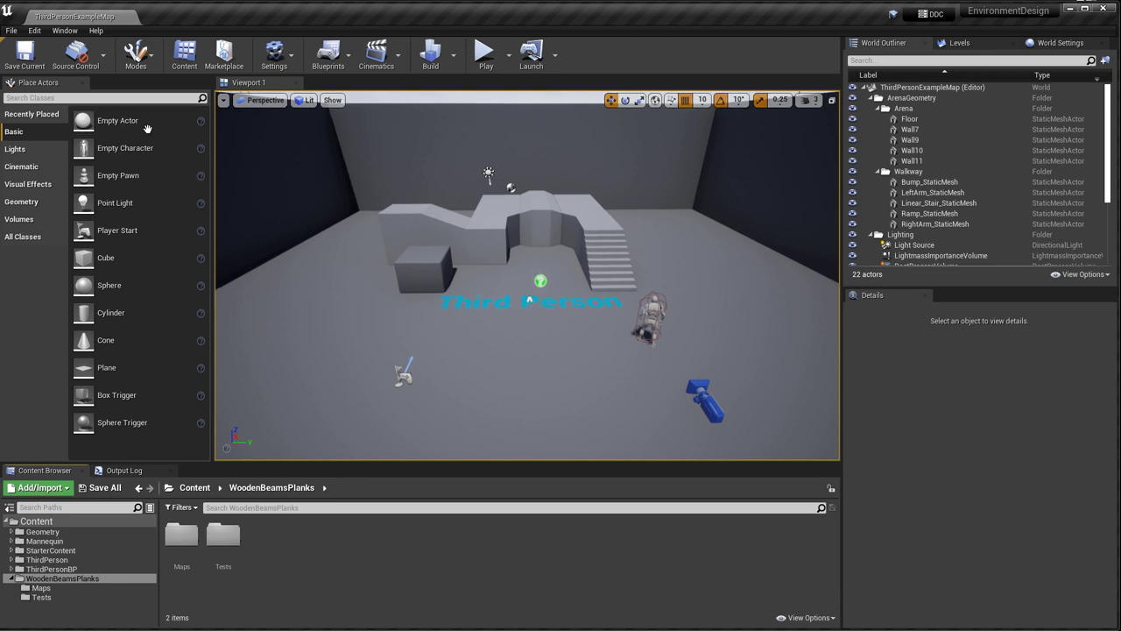
# Step: Switch to Unreal Editor and create a new level from the TimeOfDay template
pyautogui.click(12, 29)
pyautogui.click(32, 54)
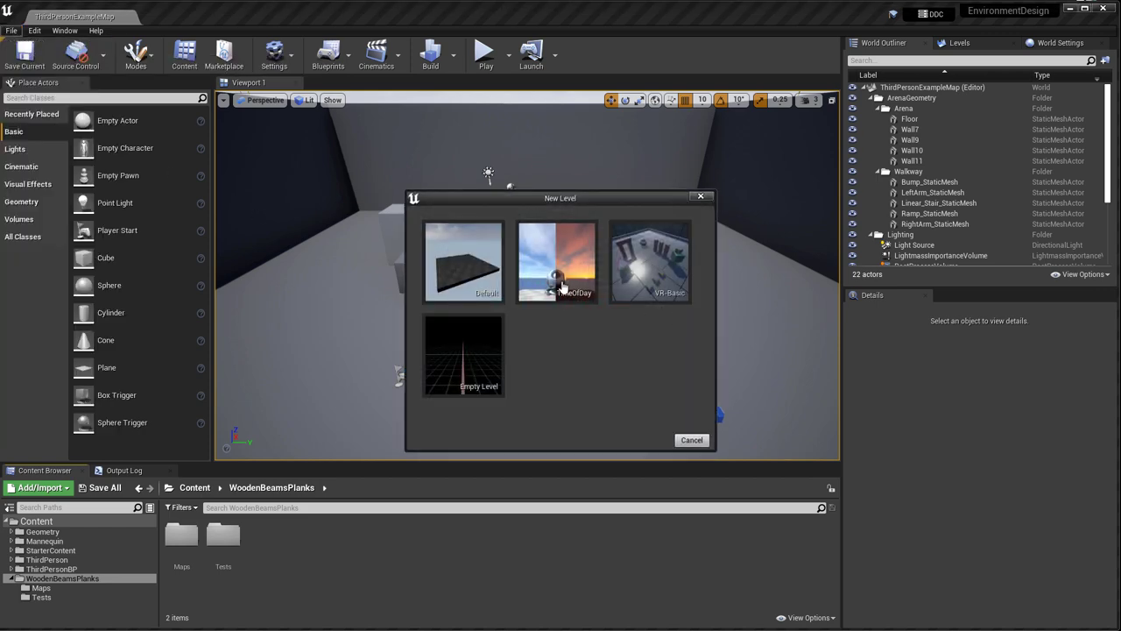
pyautogui.click(564, 282)
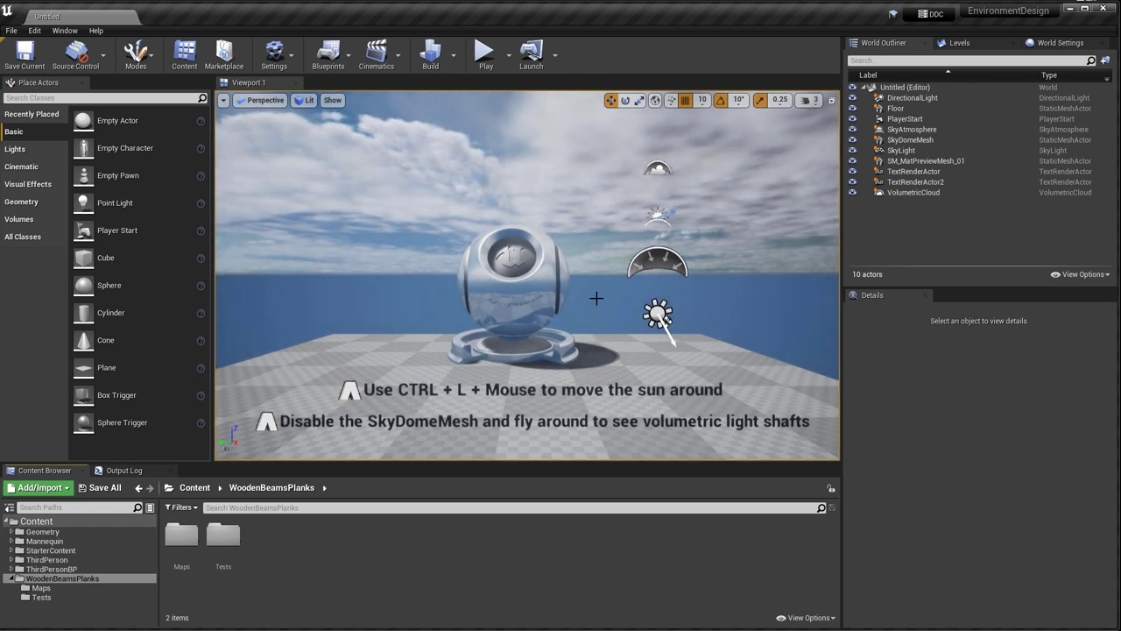
# Step: Place a Post Process Volume beside the material preview mesh and enable its Infinite Extent (Unbound) option
pyautogui.moveTo(465, 241); pyautogui.dragTo(476, 306, button='right')
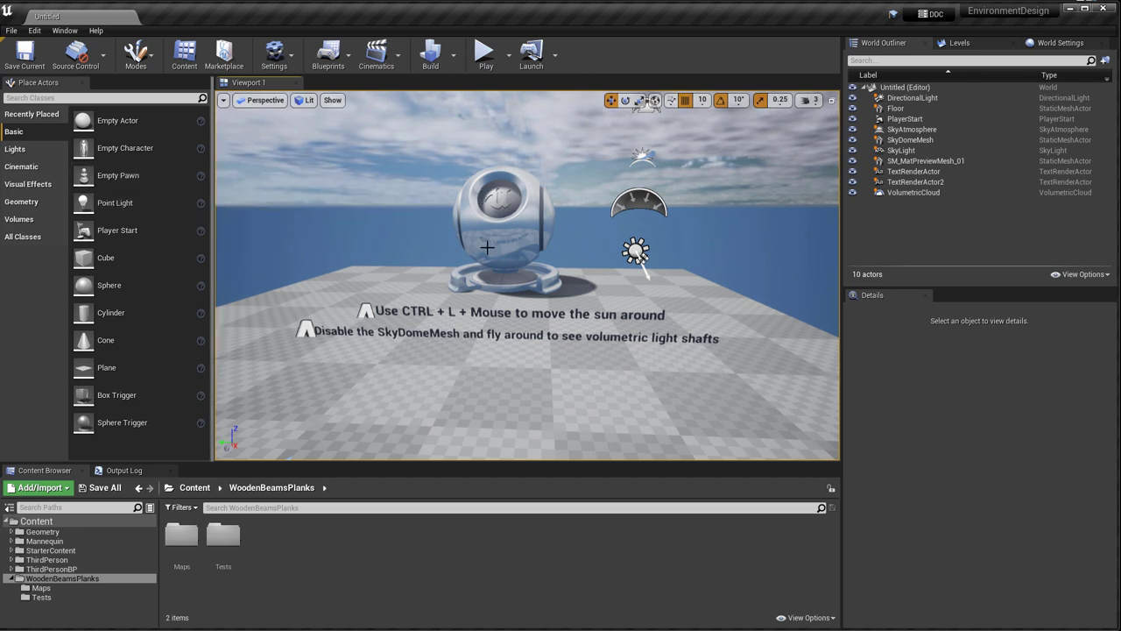
pyautogui.moveTo(498, 271)
pyautogui.mouseDown(button='right')
pyautogui.moveTo(500, 283)
pyautogui.moveTo(496, 268)
pyautogui.mouseUp(button='right')
pyautogui.press('s')
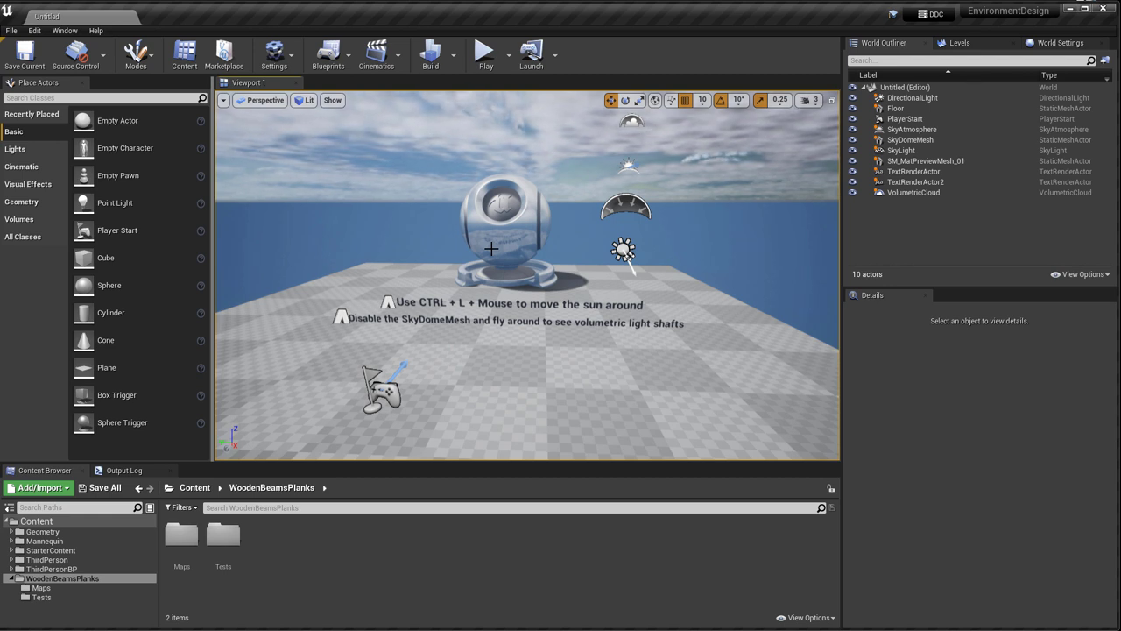
pyautogui.click(31, 184)
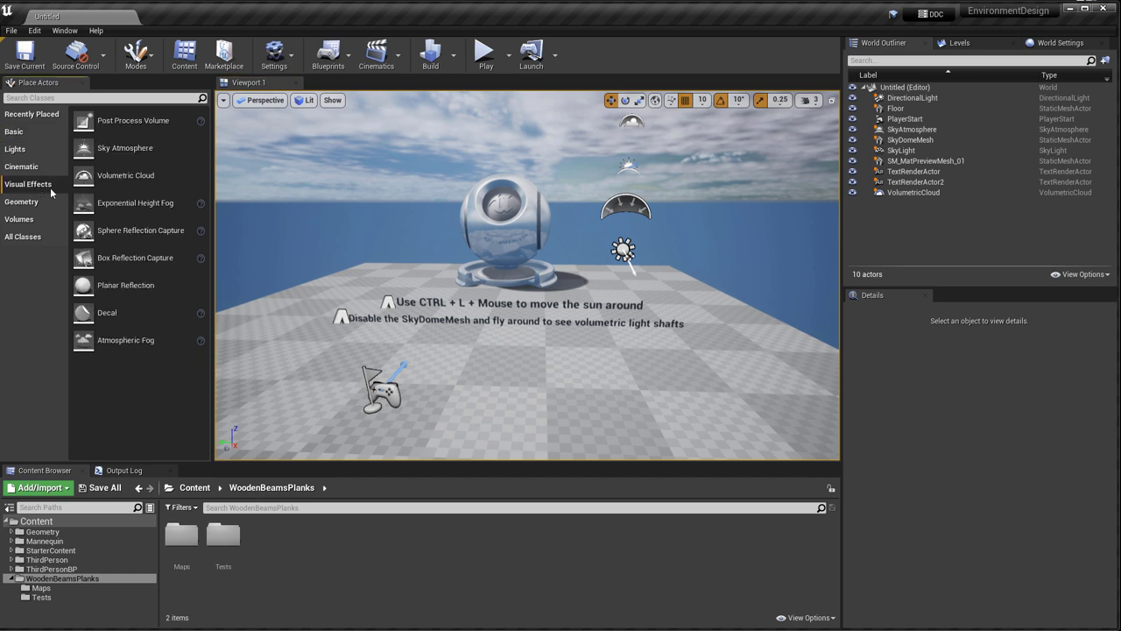
pyautogui.moveTo(132, 121); pyautogui.dragTo(729, 353)
pyautogui.click(926, 323)
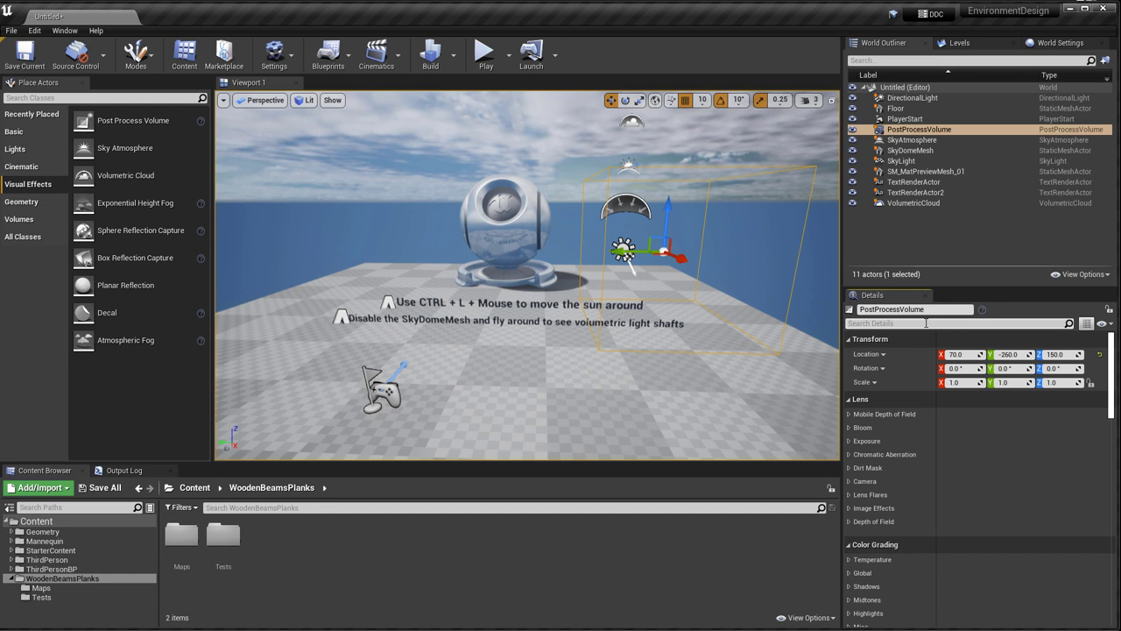
pyautogui.write('unb')
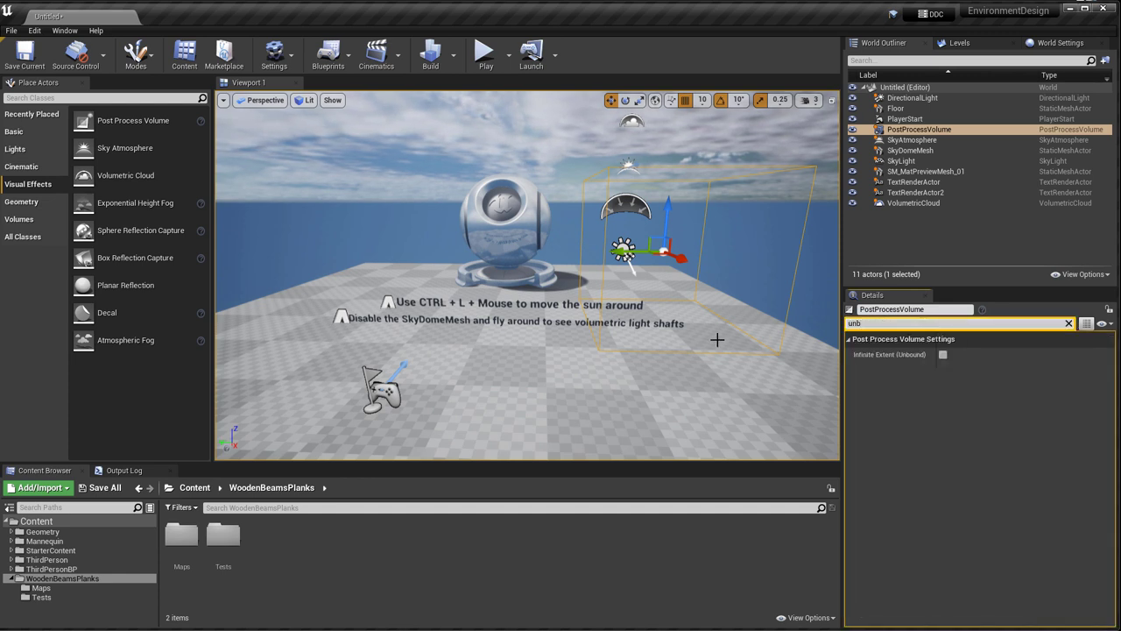
pyautogui.click(943, 355)
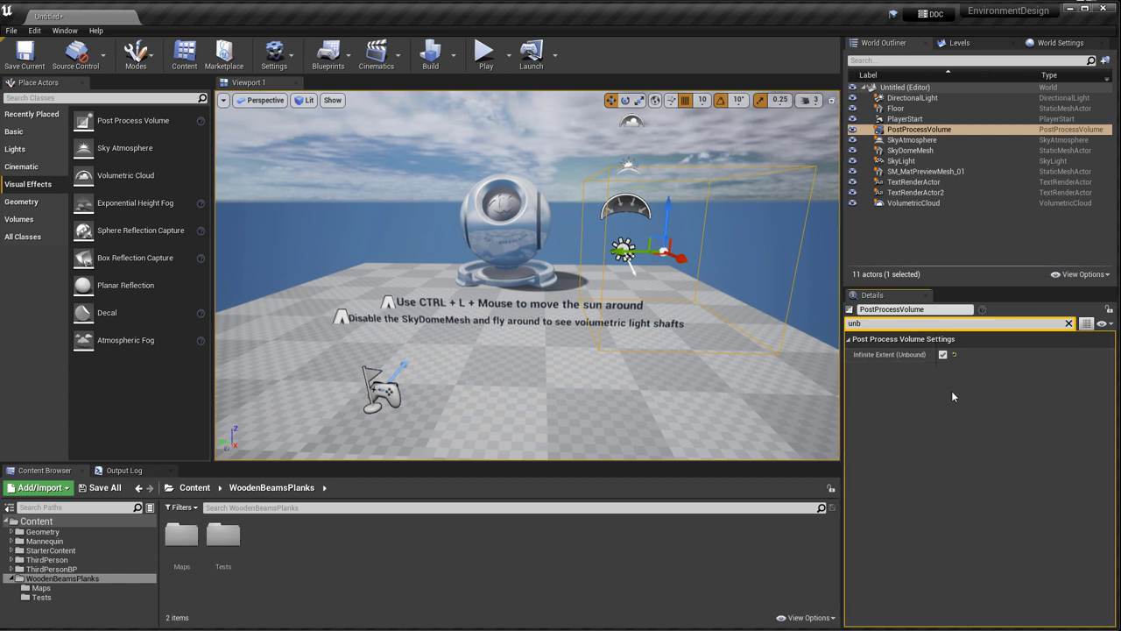
# Step: Enable the post process volume's Min Brightness and Max Brightness exposure overrides and set both to 1
pyautogui.click(918, 322)
pyautogui.write('brigh')
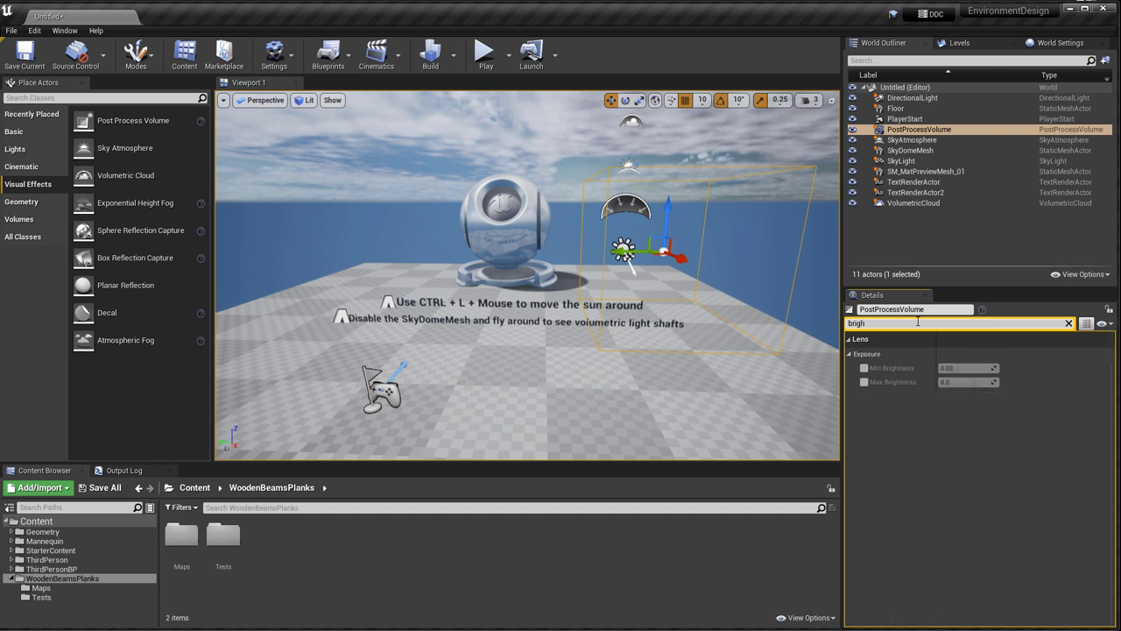
pyautogui.click(865, 368)
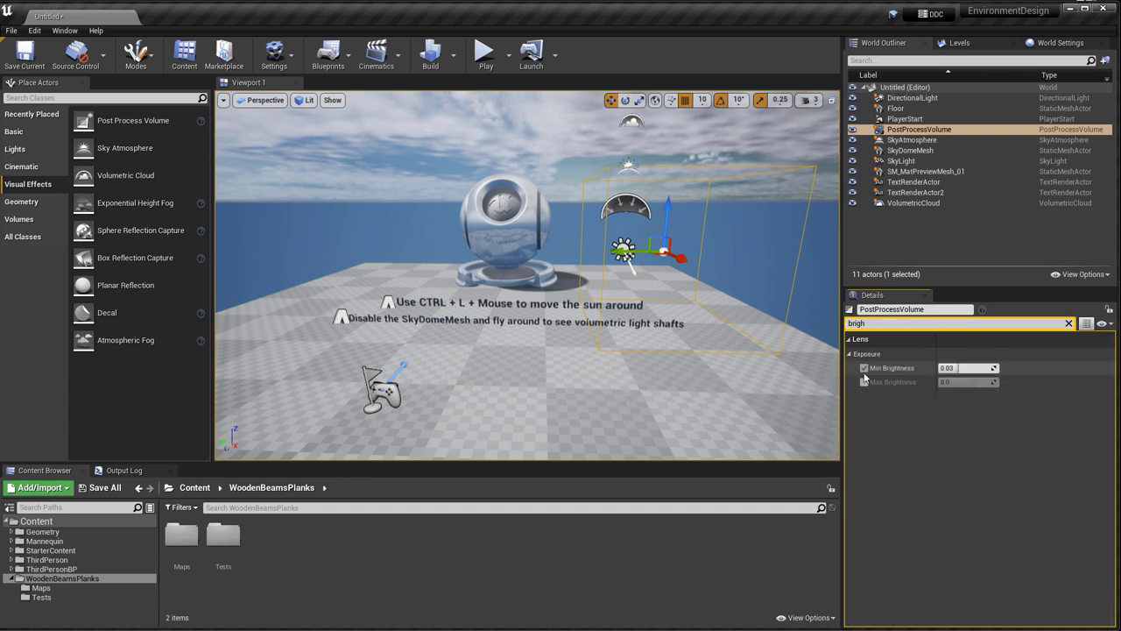
pyautogui.click(864, 383)
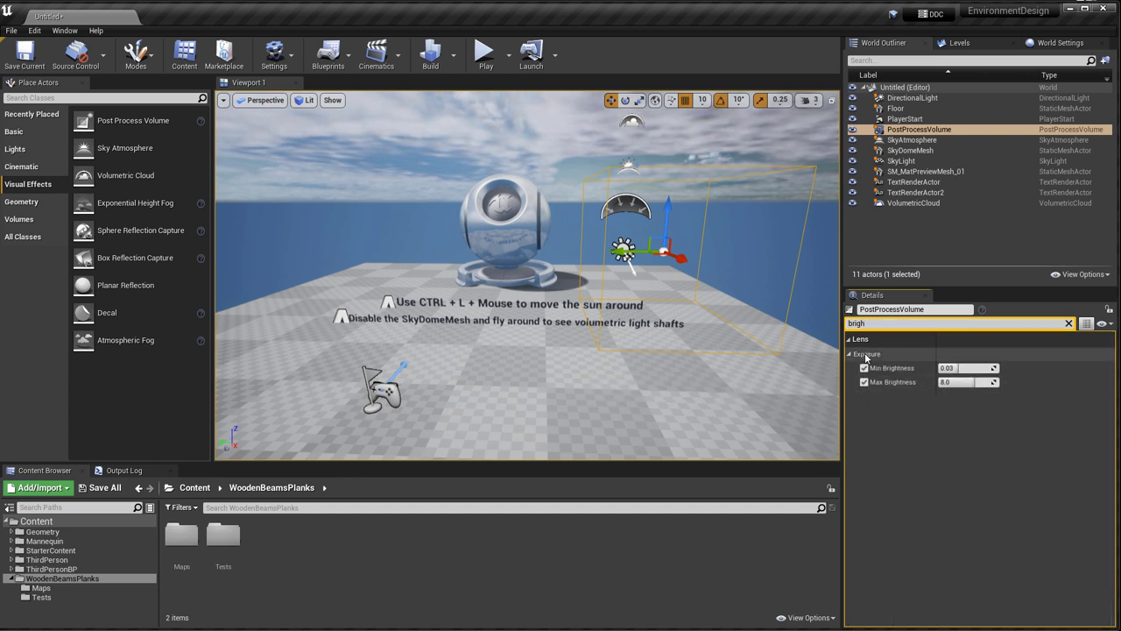
pyautogui.click(952, 368)
pyautogui.write('1')
pyautogui.click(958, 382)
pyautogui.write('1')
# Step: Set the directional light's intensity to 3.14 lux
pyautogui.moveTo(650, 252); pyautogui.dragTo(663, 217, button='right')
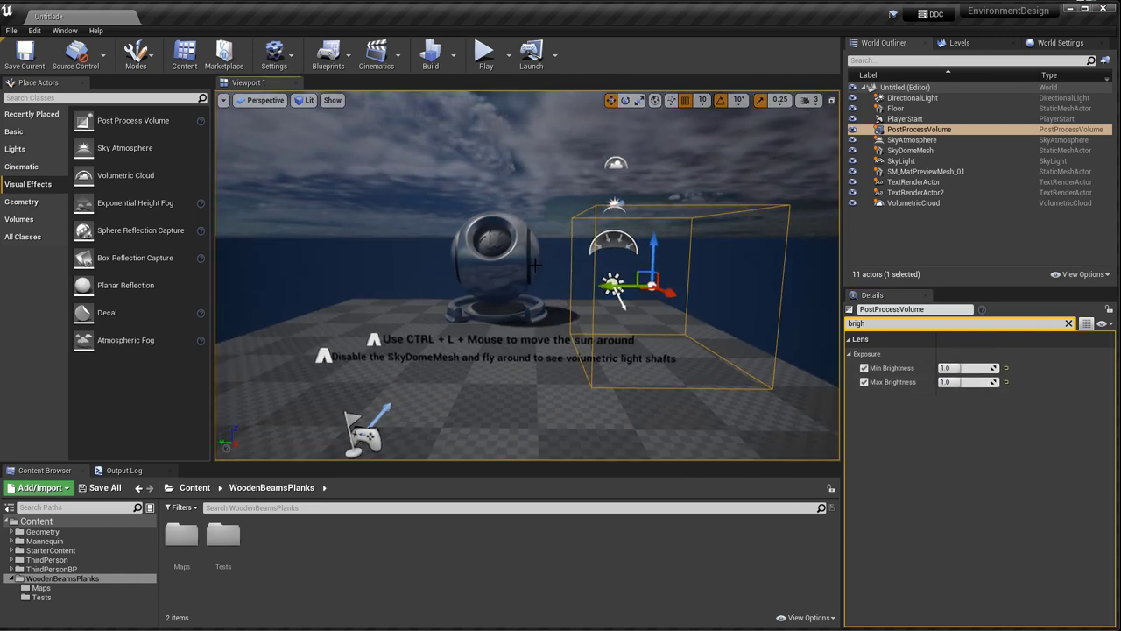
pyautogui.click(615, 287)
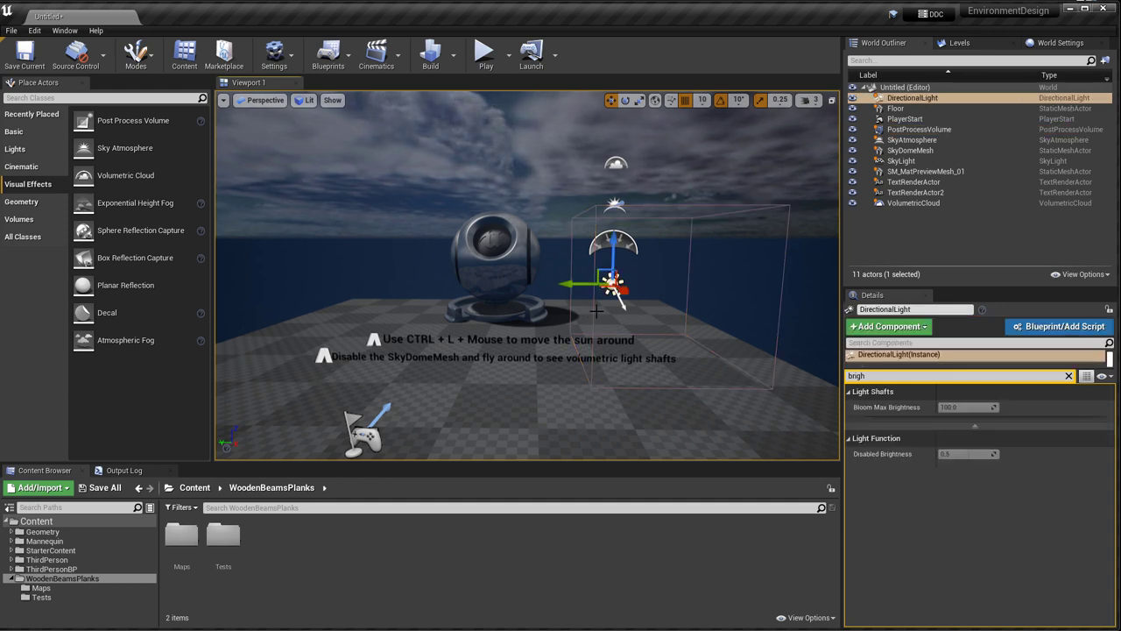
pyautogui.click(1069, 375)
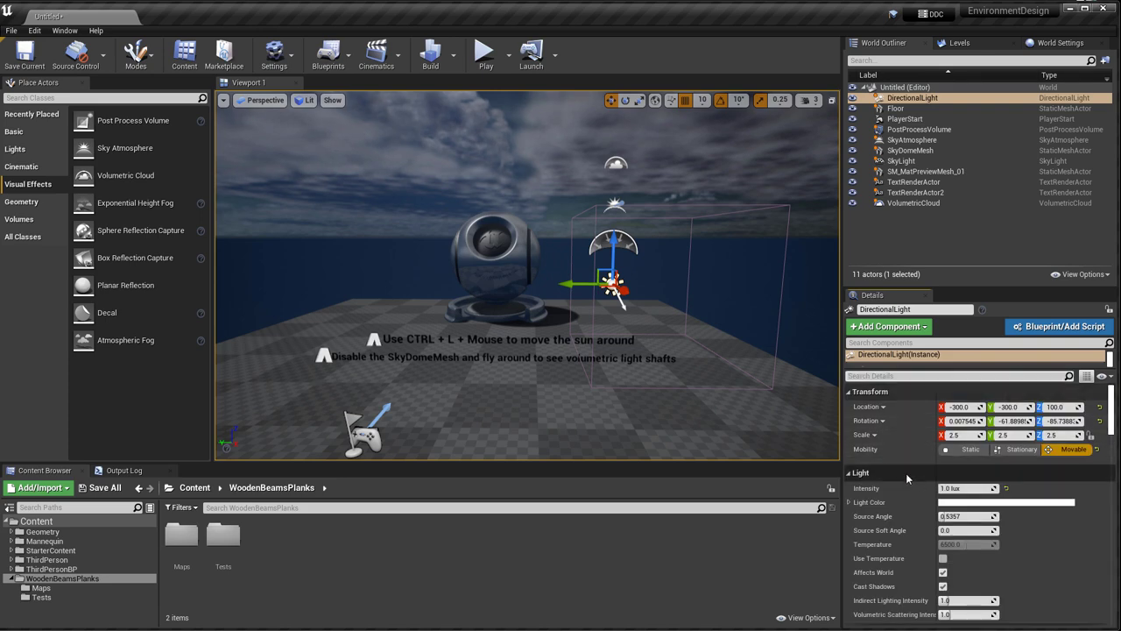
pyautogui.click(975, 488)
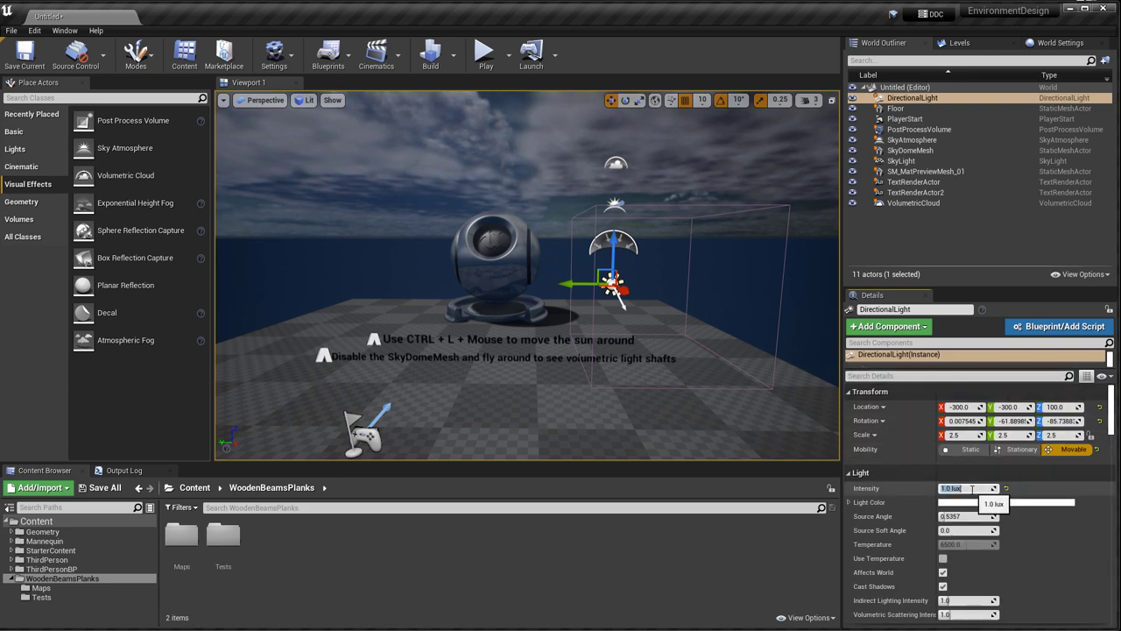
pyautogui.write('3.14')
pyautogui.press('Return')
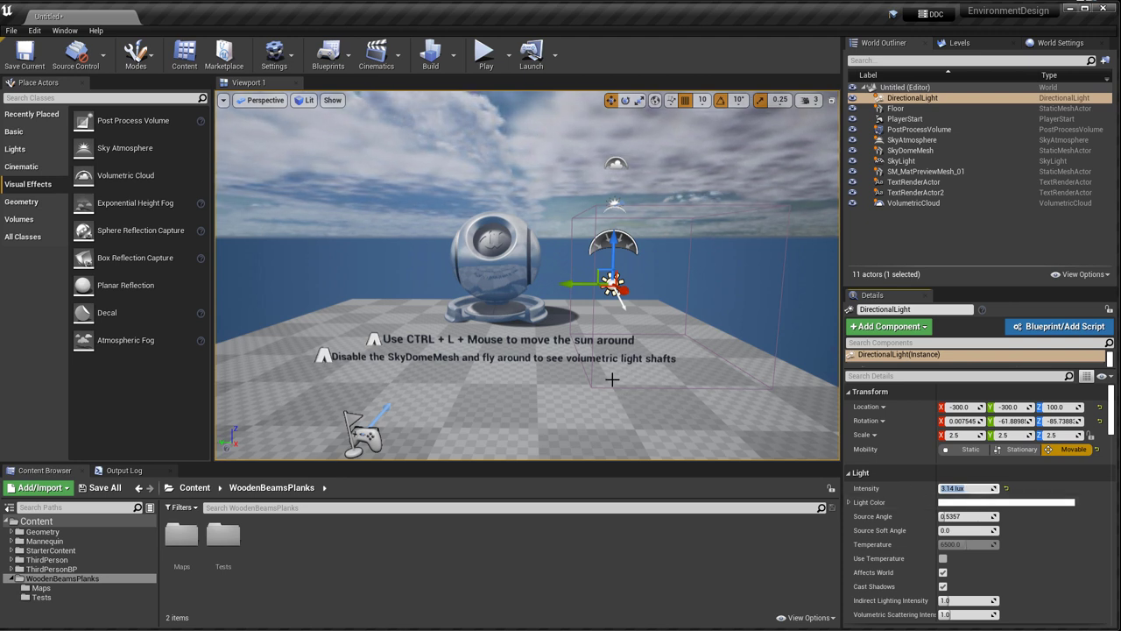
# Step: Turn off realtime rendering in the perspective viewport
pyautogui.moveTo(613, 380); pyautogui.dragTo(685, 373, button='right')
pyautogui.press('s')
pyautogui.press('a')
pyautogui.moveTo(793, 452); pyautogui.dragTo(784, 450, button='right')
pyautogui.hotkey('ctrl', 'r')
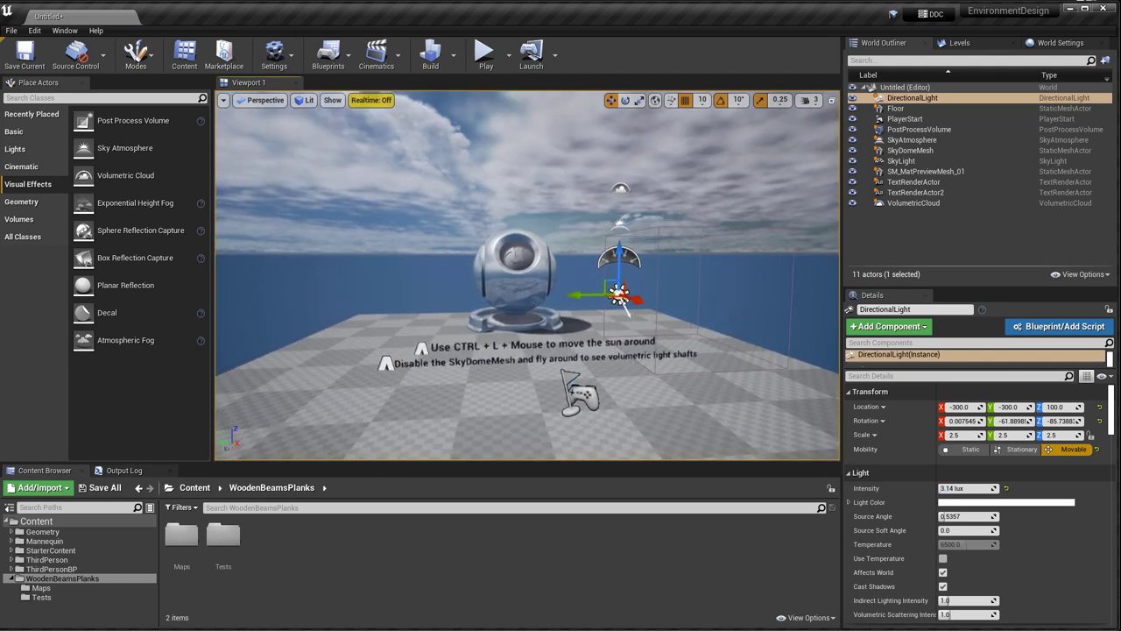
# Step: Create a folder named StaticMeshes inside the WoodenBeamsPlanks content folder
pyautogui.click(238, 606)
pyautogui.click(50, 580)
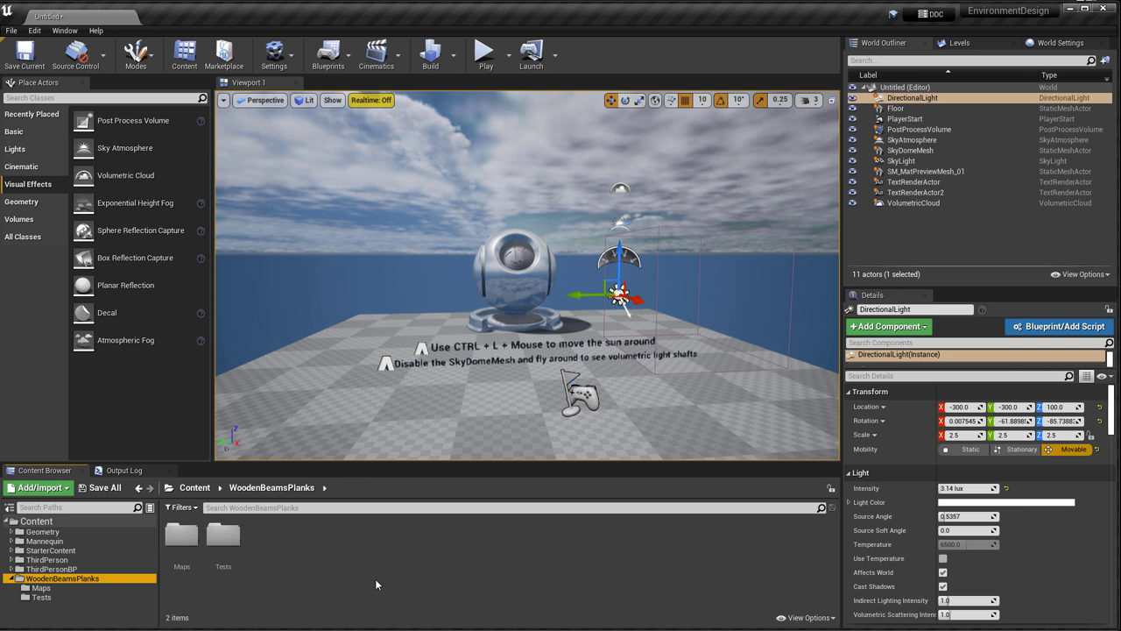
pyautogui.rightClick(271, 557)
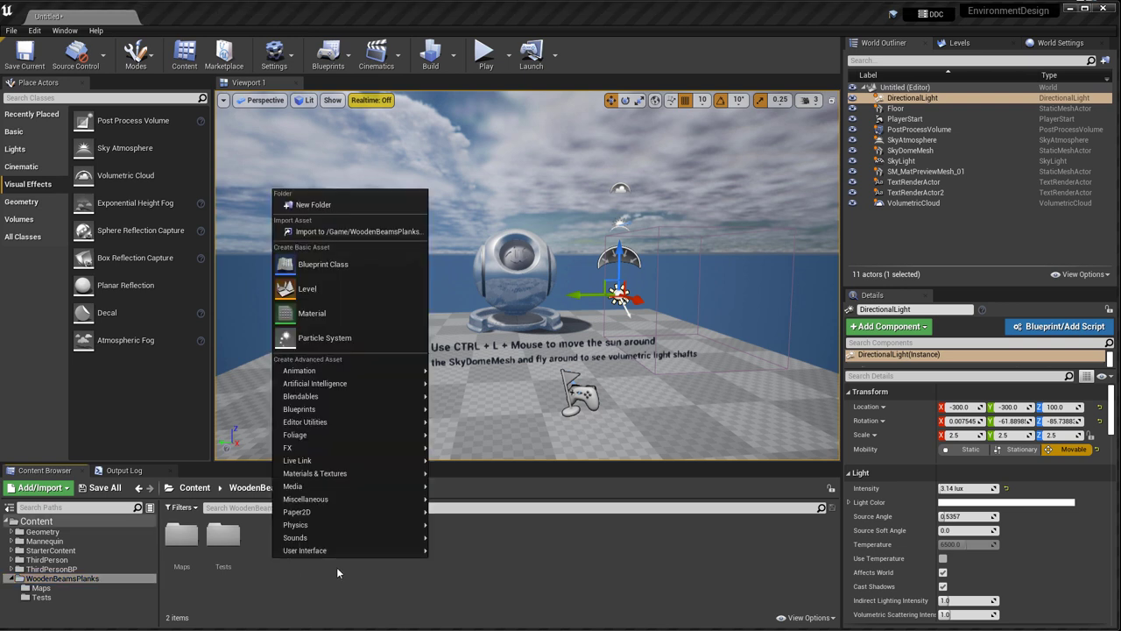
pyautogui.click(330, 207)
pyautogui.write('Stat')
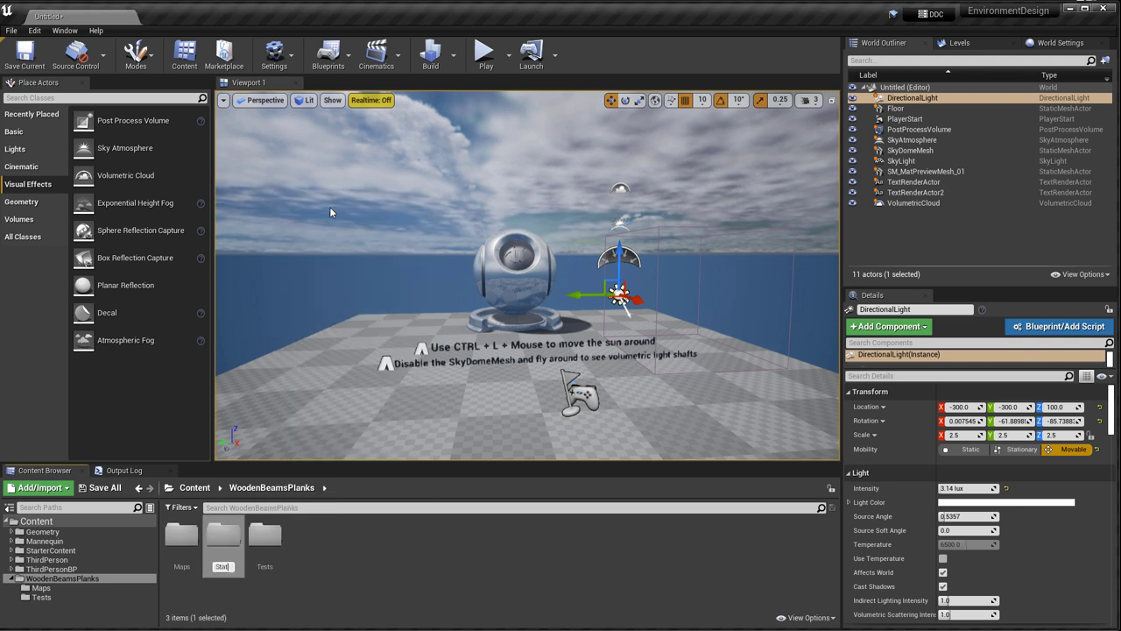
pyautogui.write('icMeshes')
pyautogui.press('Return')
# Step: Add a folder named Textures to the WoodenBeamsPlanks content folder
pyautogui.rightClick(332, 557)
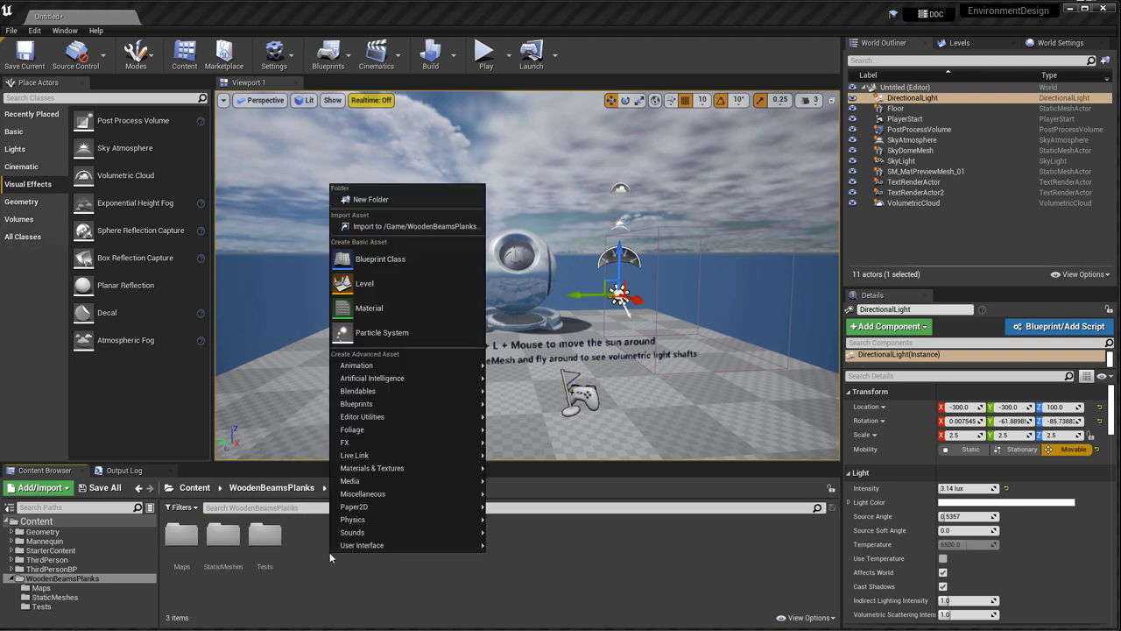
pyautogui.click(359, 201)
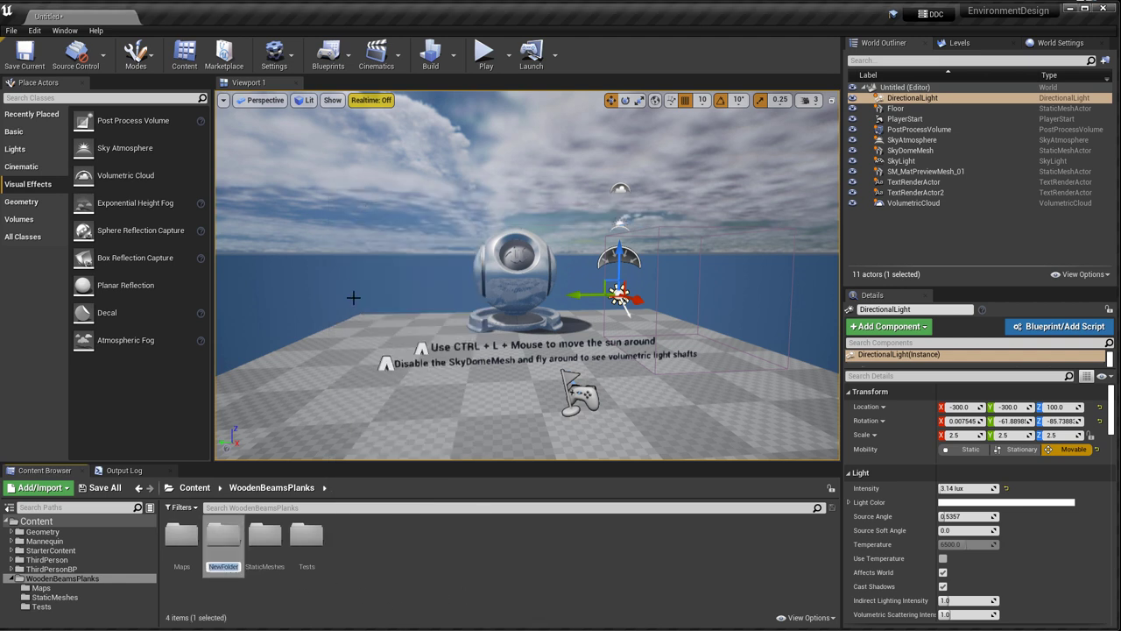
pyautogui.write('Textures')
pyautogui.press('Return')
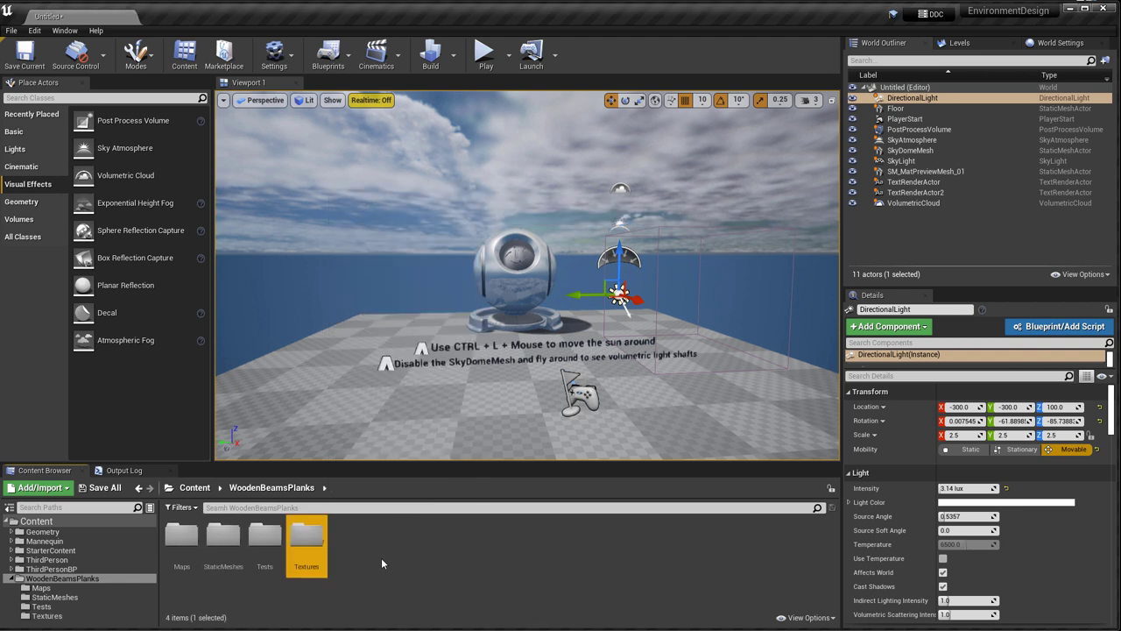
# Step: Add a folder named Materials to the WoodenBeamsPlanks content folder
pyautogui.rightClick(381, 557)
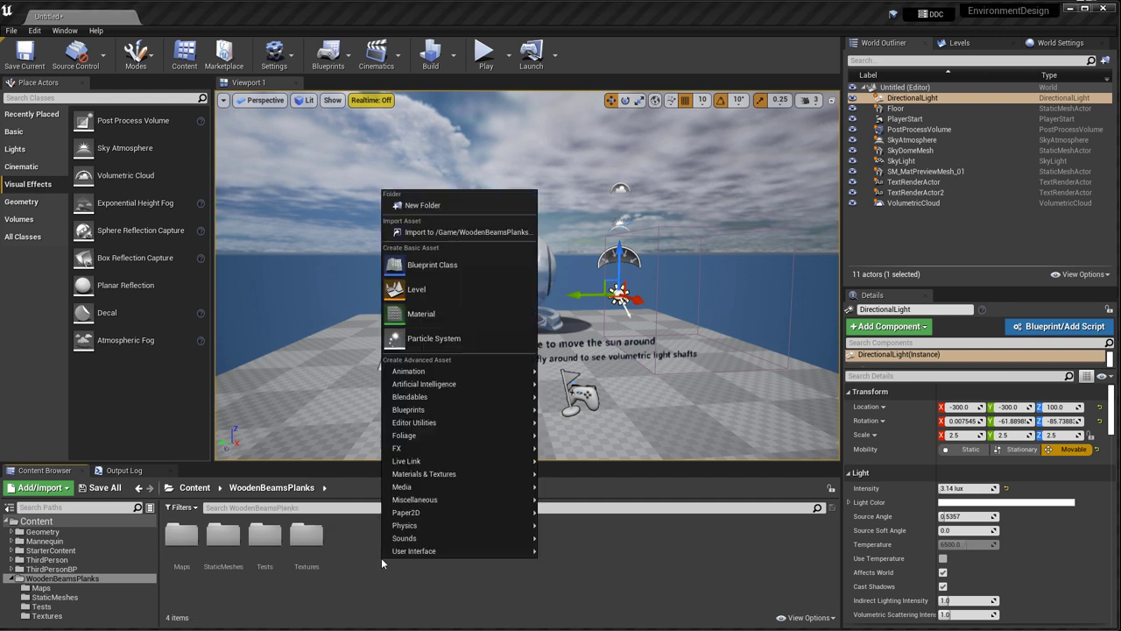
pyautogui.click(422, 206)
pyautogui.write('Materials')
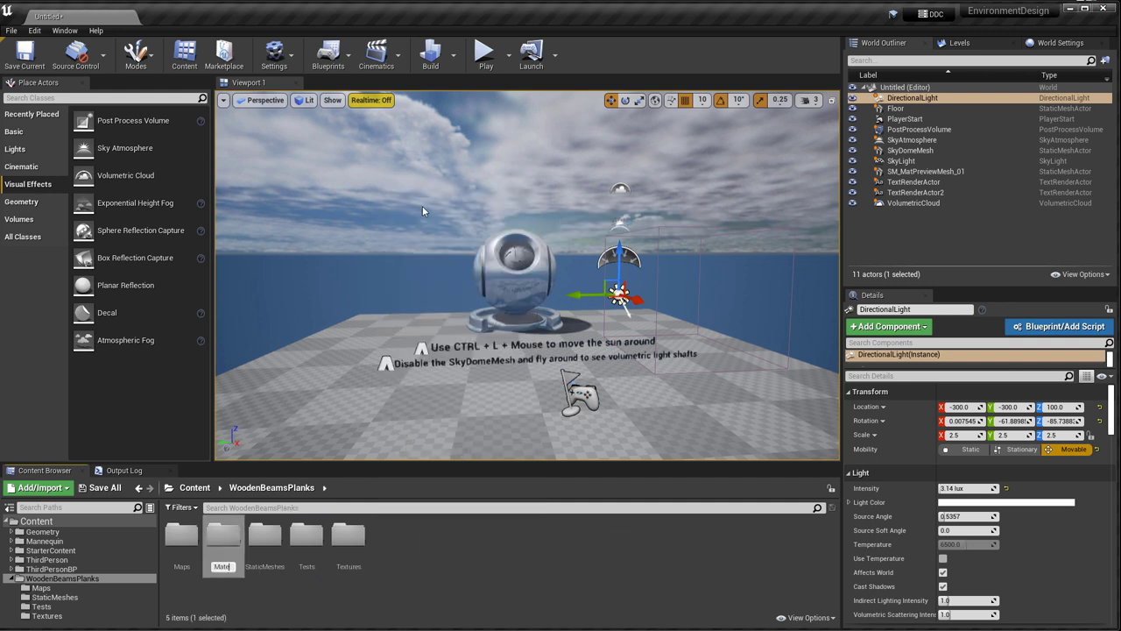
pyautogui.press('Return')
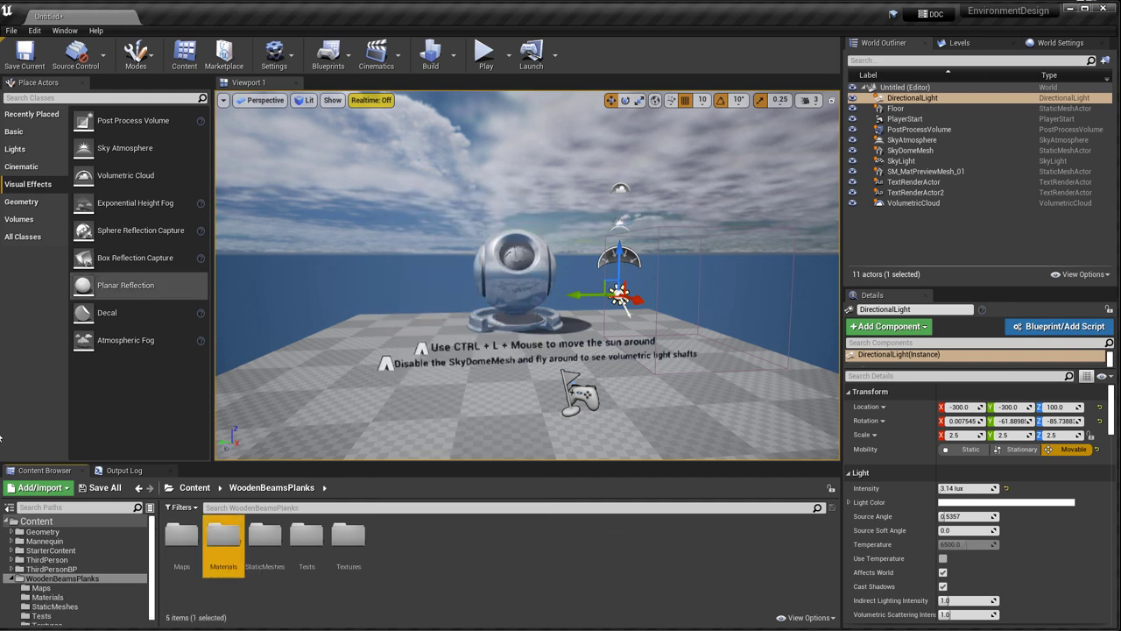
# Step: Bring WoodenBarrel.fbx from the ExportedMeshes folder on disk into the StaticMeshes content folder to start its import
pyautogui.click(263, 536)
pyautogui.doubleClick(263, 536)
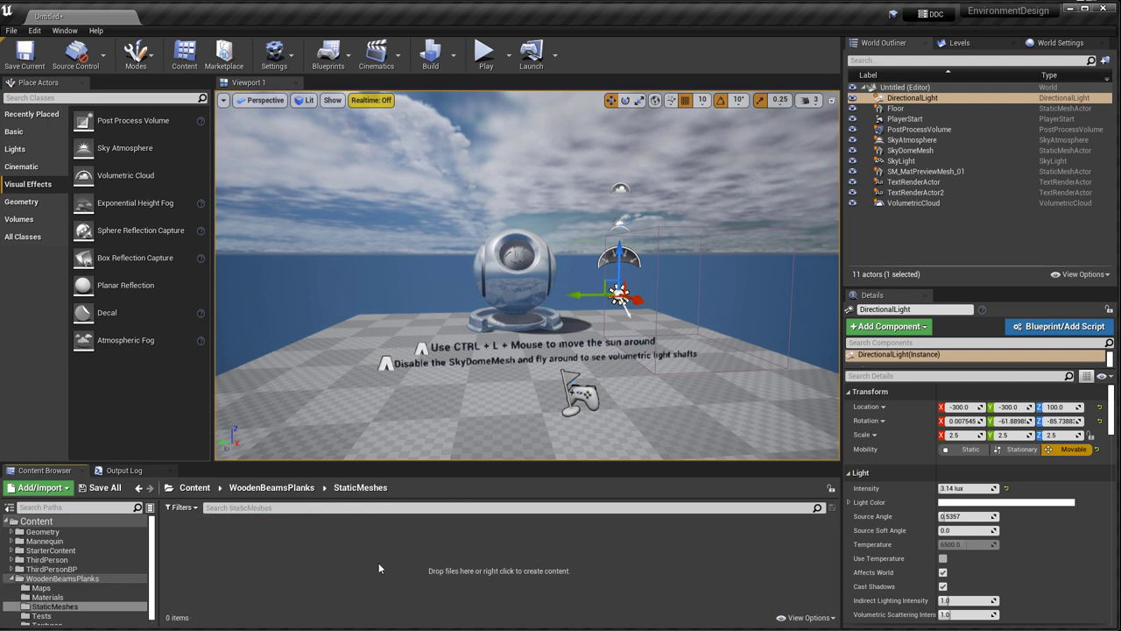
pyautogui.moveTo(1120, 101); pyautogui.dragTo(507, 82)
pyautogui.click(431, 202)
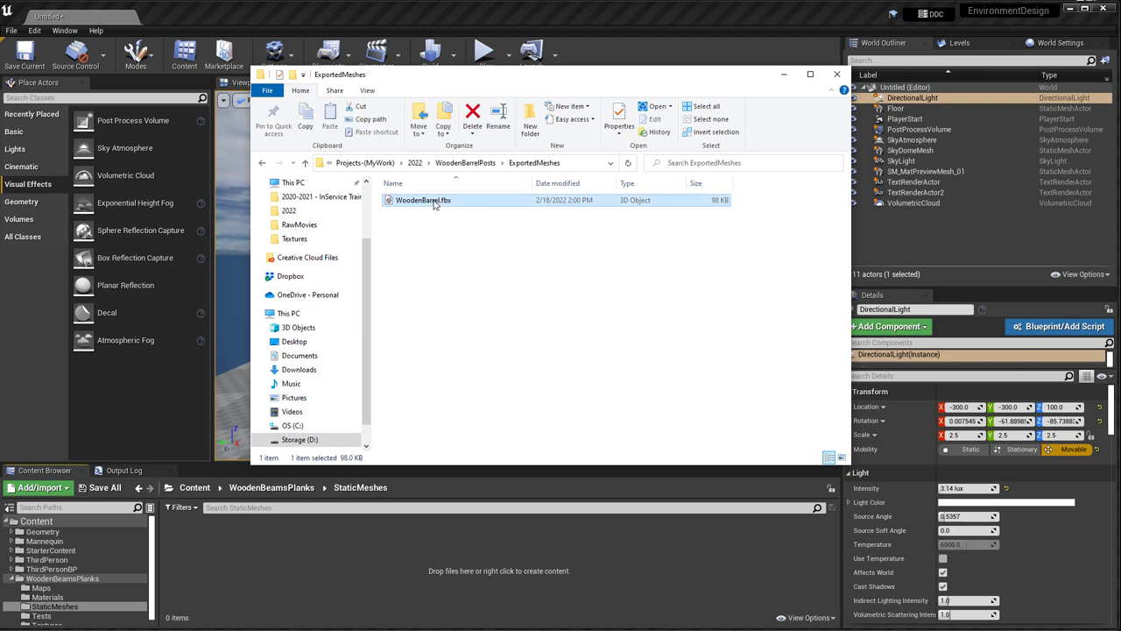
pyautogui.moveTo(429, 201); pyautogui.dragTo(272, 591)
pyautogui.moveTo(272, 592); pyautogui.dragTo(273, 593)
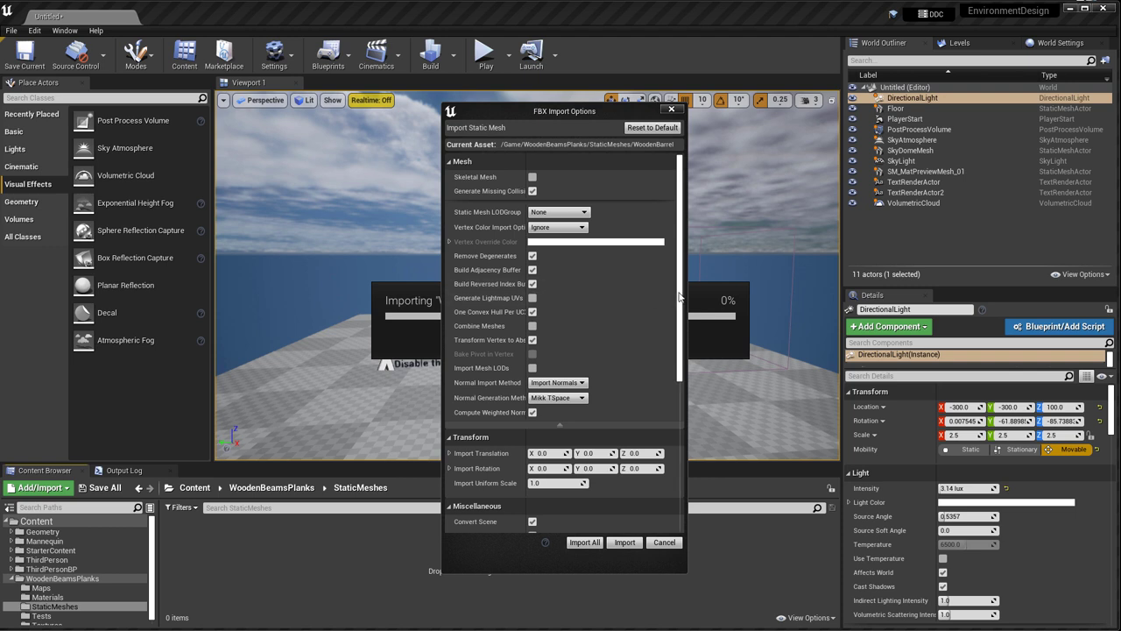
# Step: Reset the FBX import options to default and review the mesh, transform and material settings
pyautogui.click(647, 128)
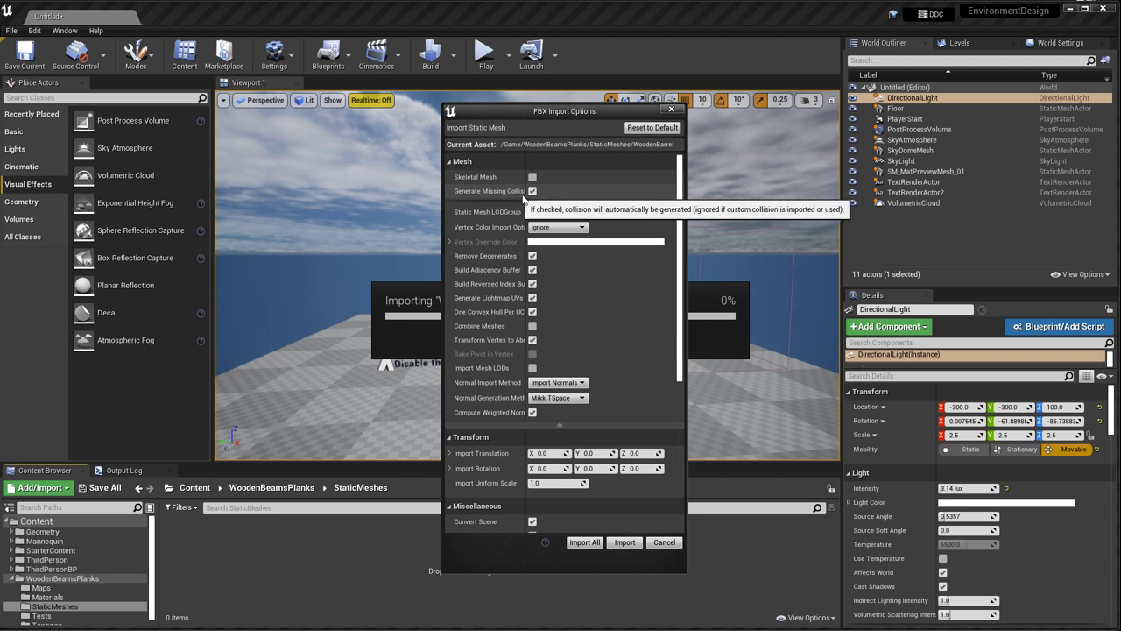
pyautogui.moveTo(525, 200); pyautogui.dragTo(556, 200)
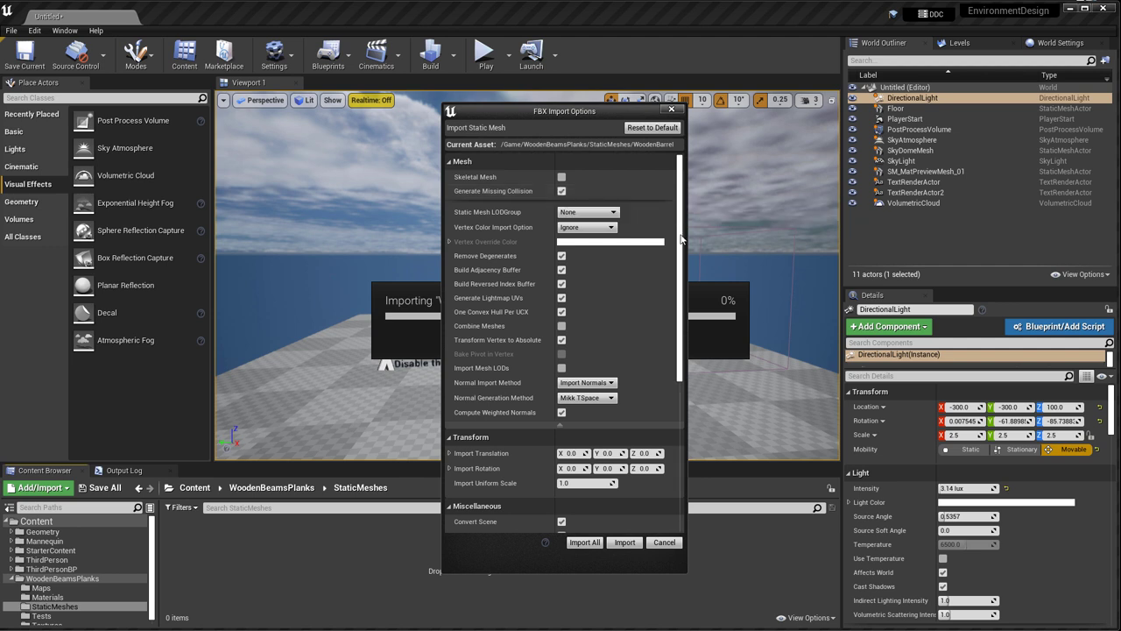
pyautogui.moveTo(681, 238); pyautogui.dragTo(681, 278)
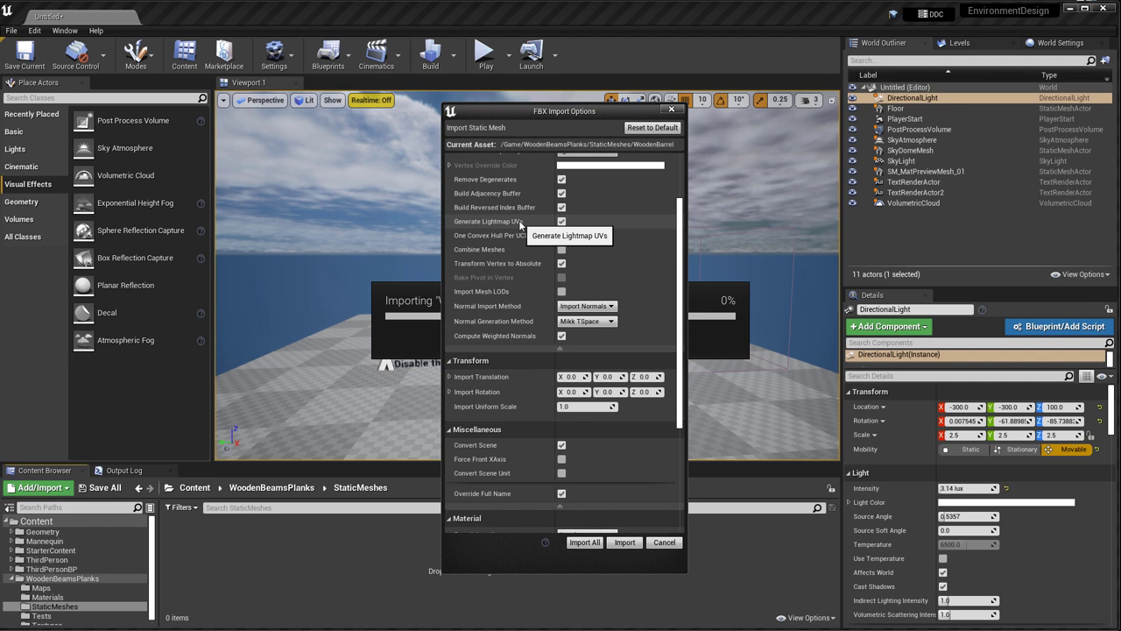
pyautogui.scroll(-6, 518, 307)
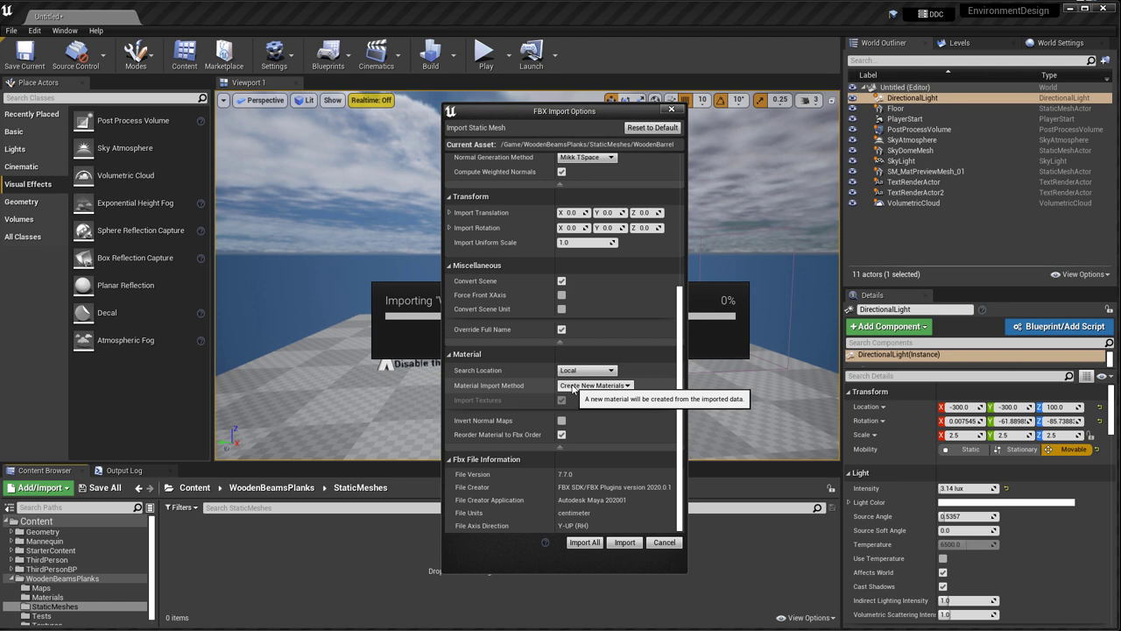
# Step: Set the material import method to Do Not Create Material, disable Import Textures, and import the mesh
pyautogui.click(574, 387)
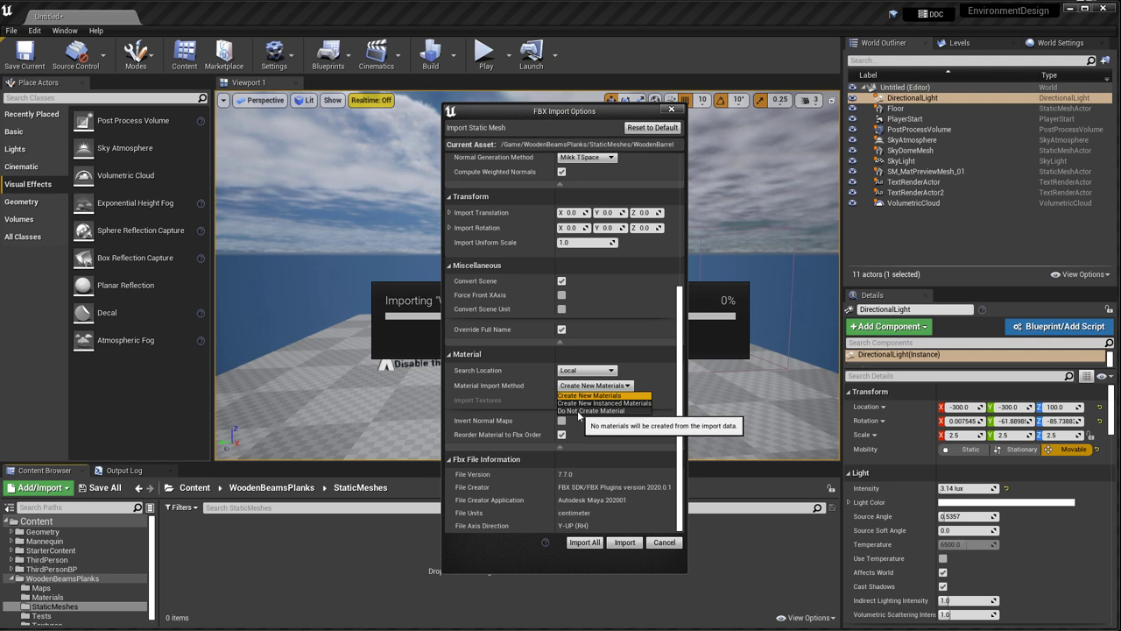
pyautogui.click(578, 411)
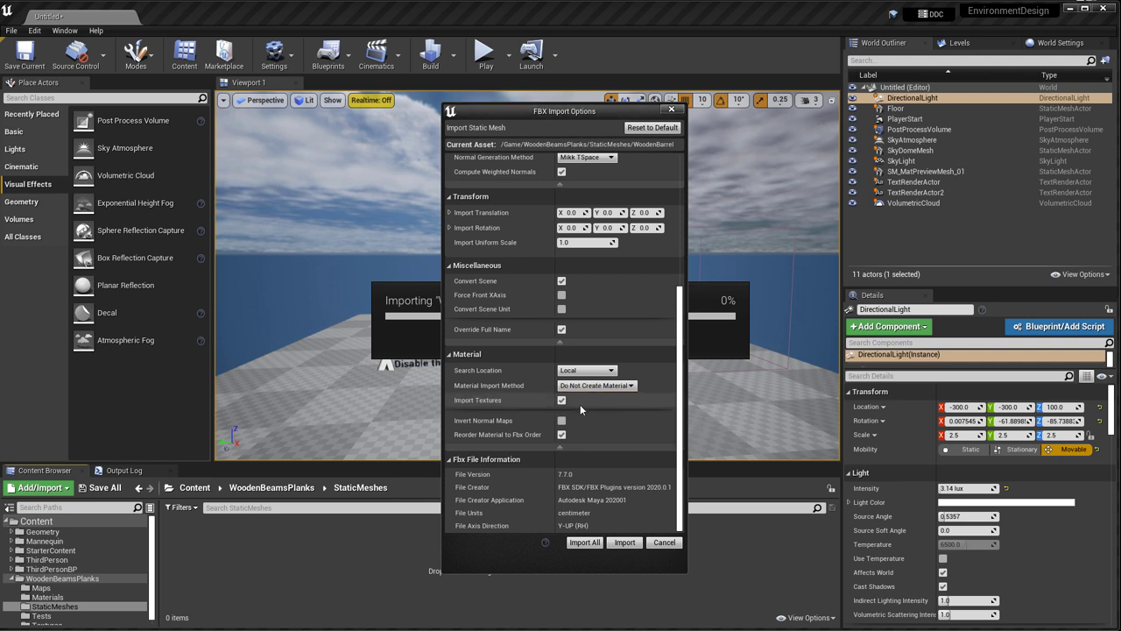
pyautogui.click(562, 400)
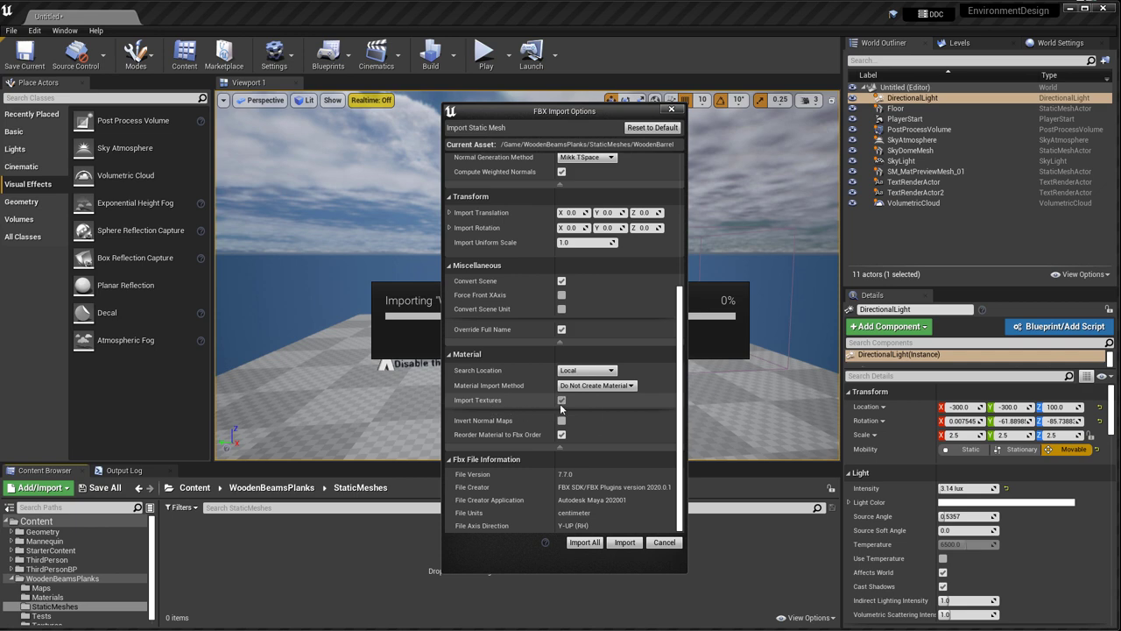
pyautogui.click(625, 542)
# Step: Open the imported WoodenBarrel static mesh and inspect the barrel's geometry up close
pyautogui.doubleClick(190, 536)
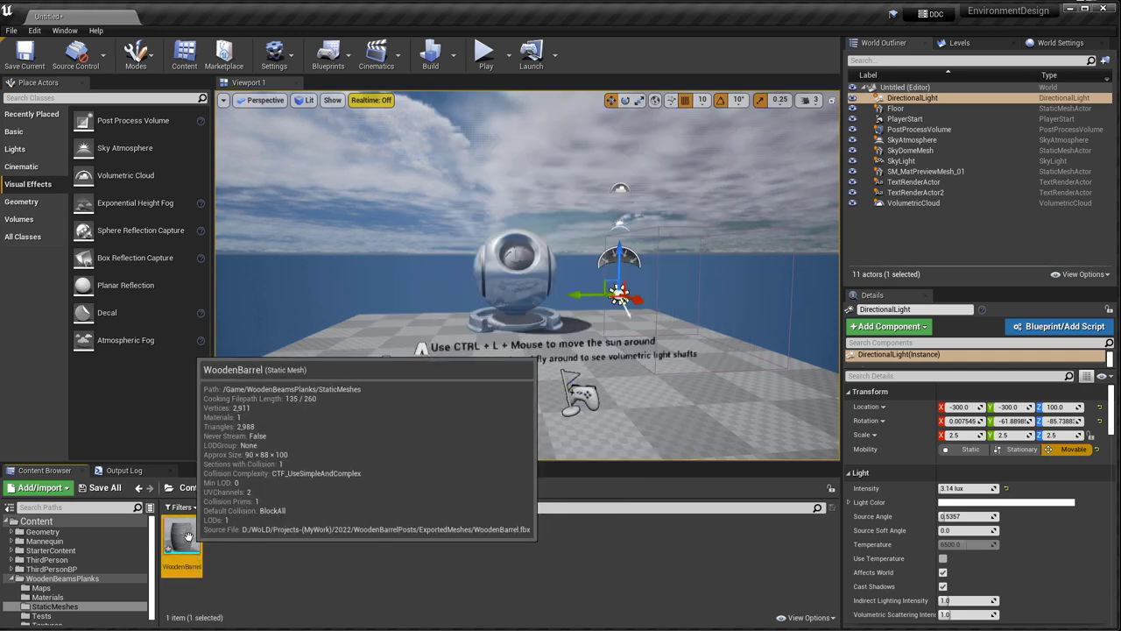
pyautogui.scroll(3, 406, 383)
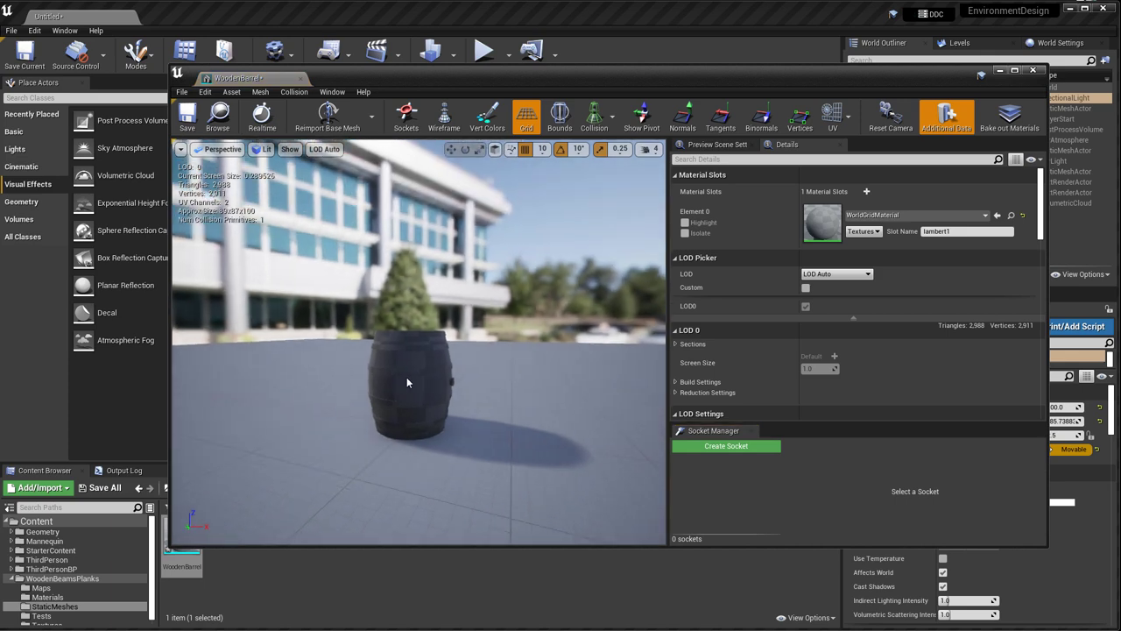
pyautogui.scroll(6, 404, 418)
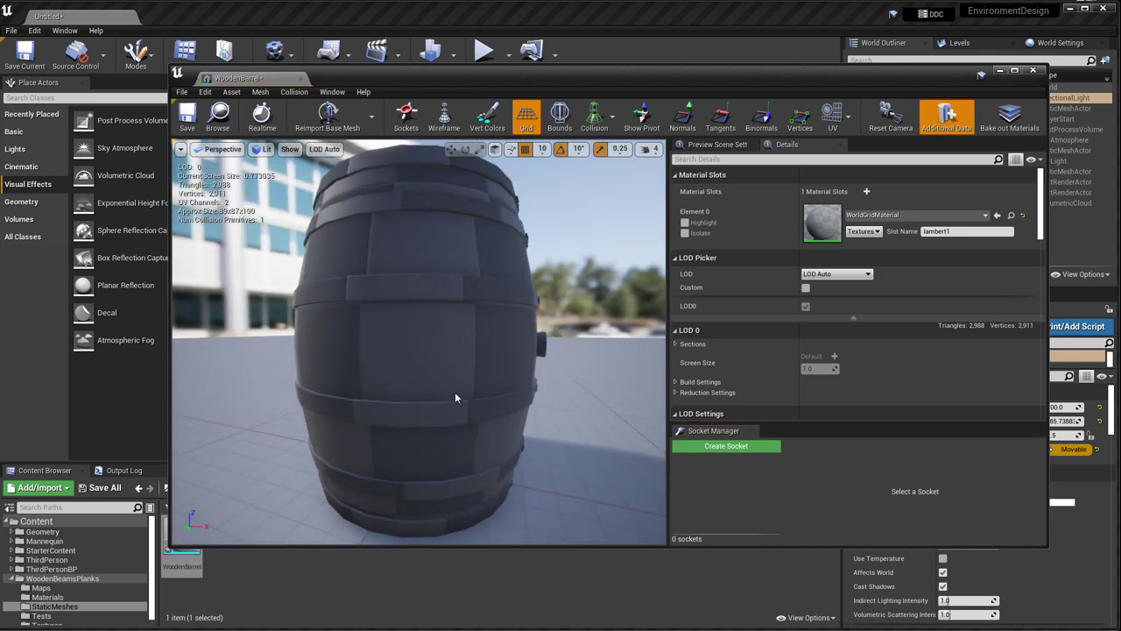
pyautogui.moveTo(460, 392); pyautogui.dragTo(418, 412)
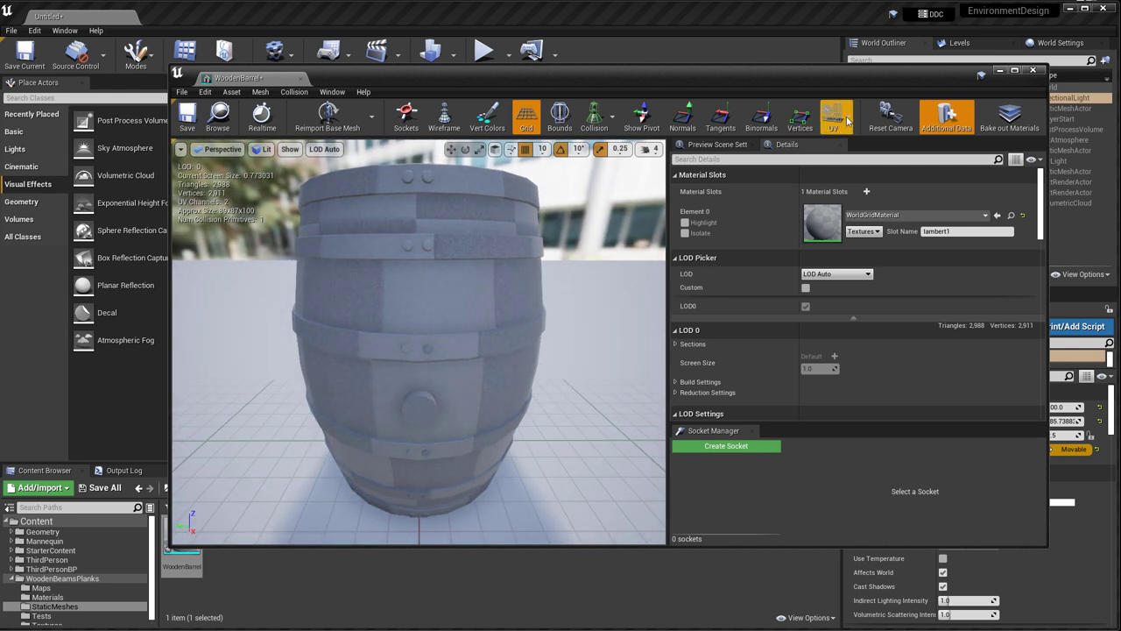
# Step: Compare the barrel's UV Channel 0 and UV Channel 1 layouts, ending with UV Channel 0 overlaid
pyautogui.click(848, 117)
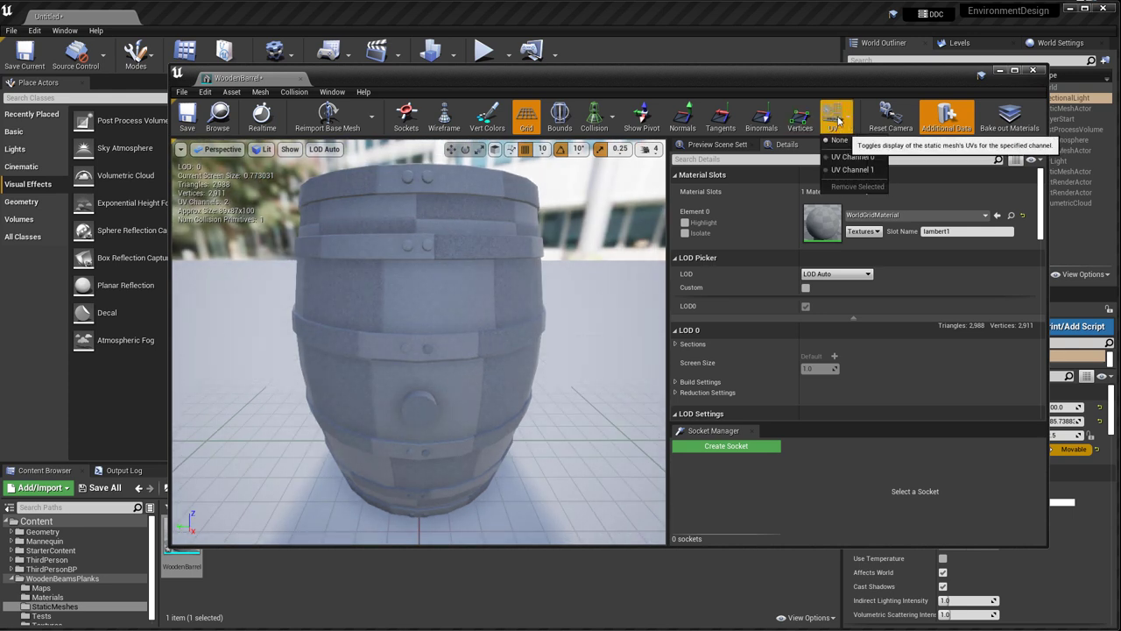
pyautogui.click(857, 158)
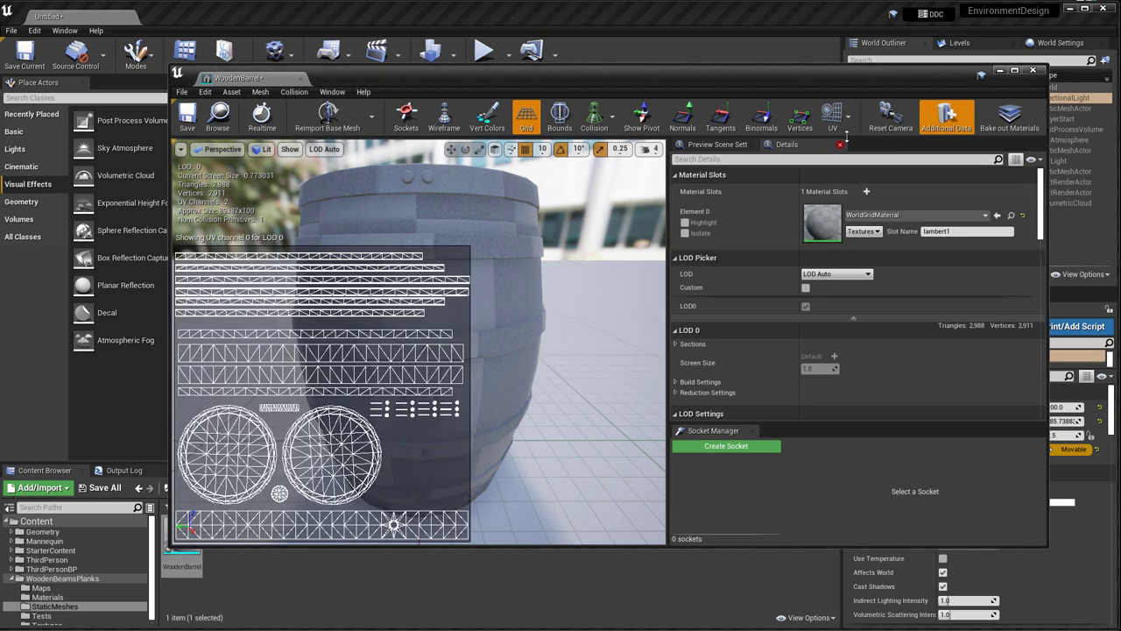
pyautogui.click(846, 116)
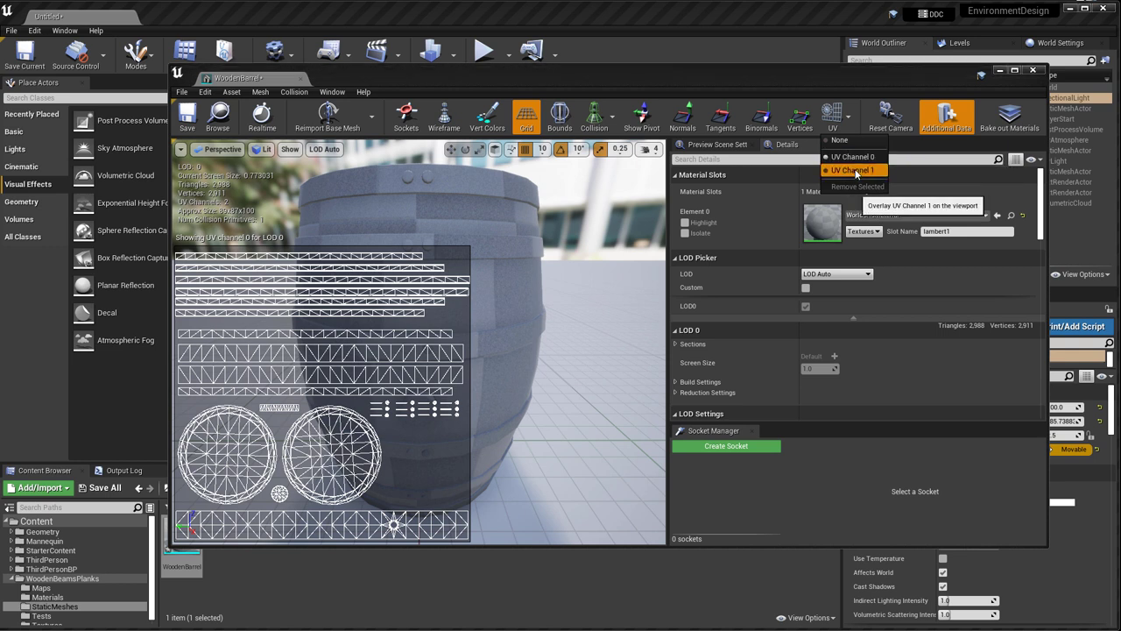
pyautogui.click(852, 170)
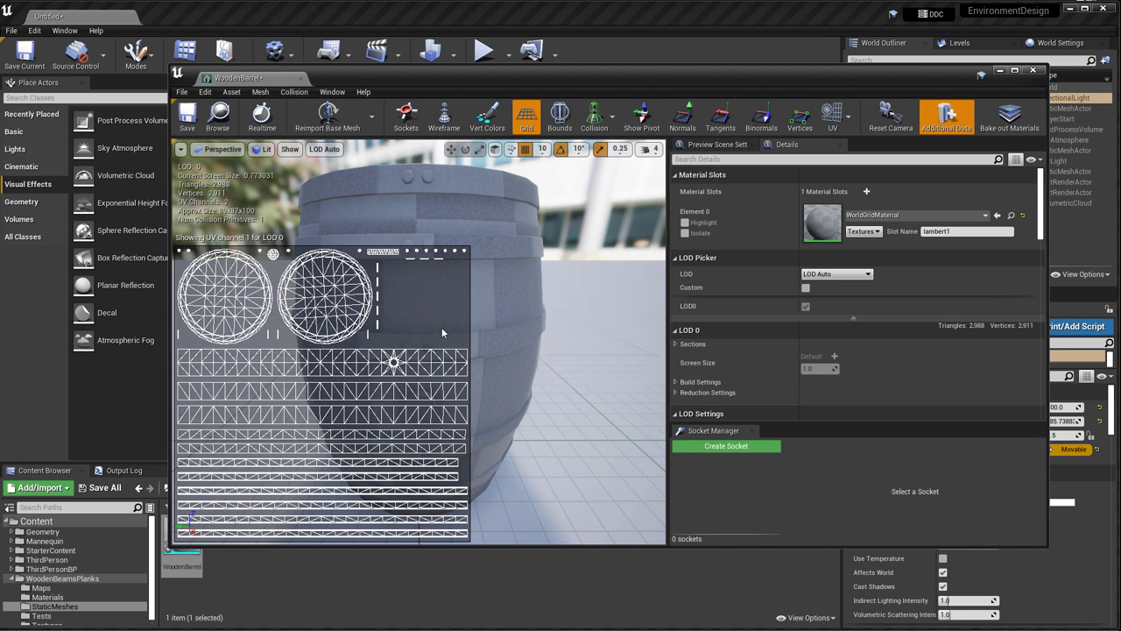
pyautogui.click(848, 116)
pyautogui.click(846, 158)
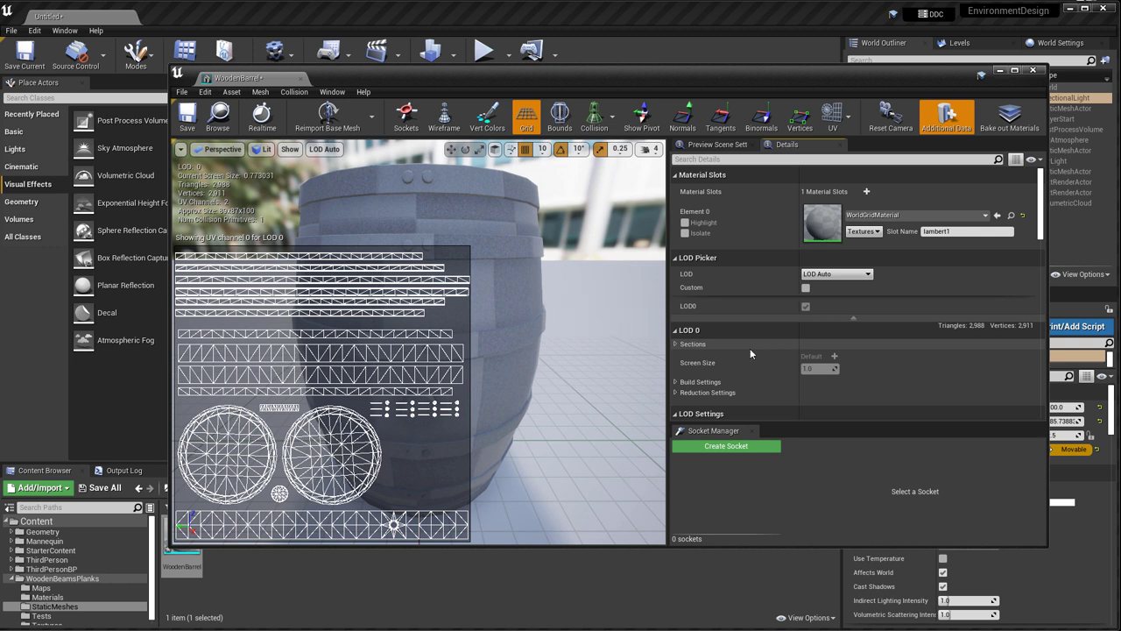
# Step: Examine the mesh's LOD 0 build settings, search its details for "coord" to check the light map coordinate index, and close the mesh
pyautogui.click(676, 383)
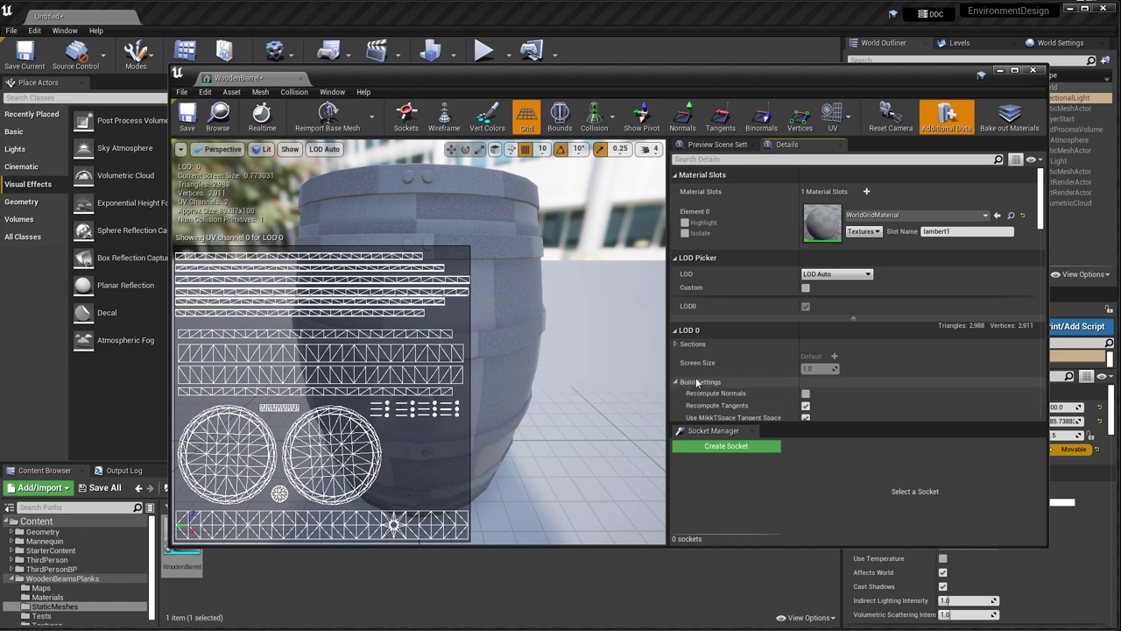
pyautogui.scroll(-3, 741, 346)
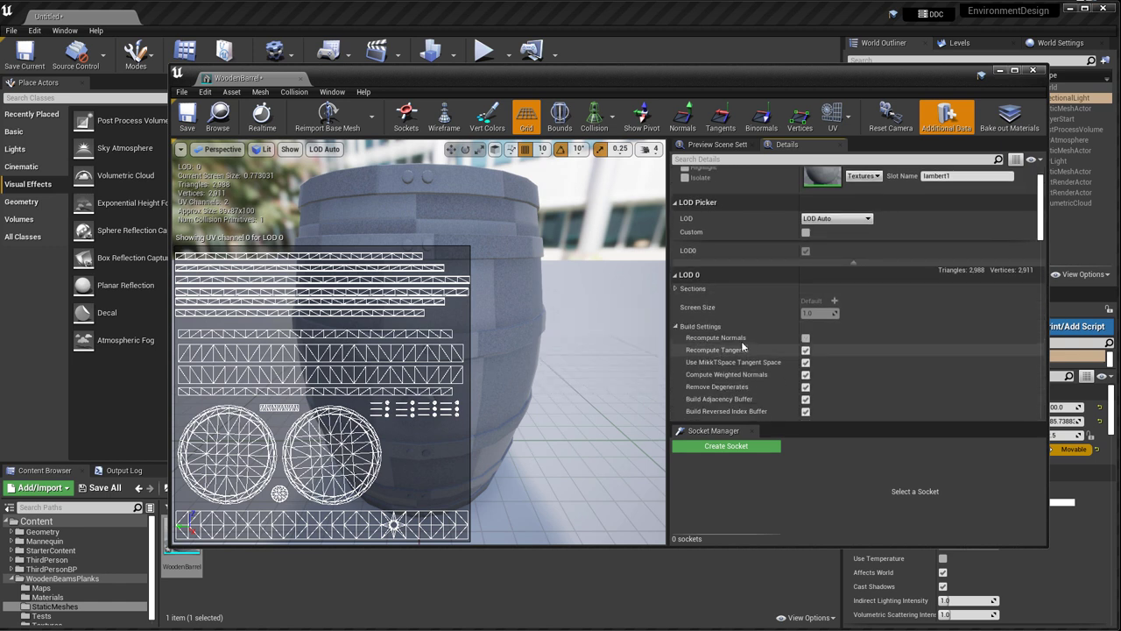
pyautogui.scroll(-2, 742, 346)
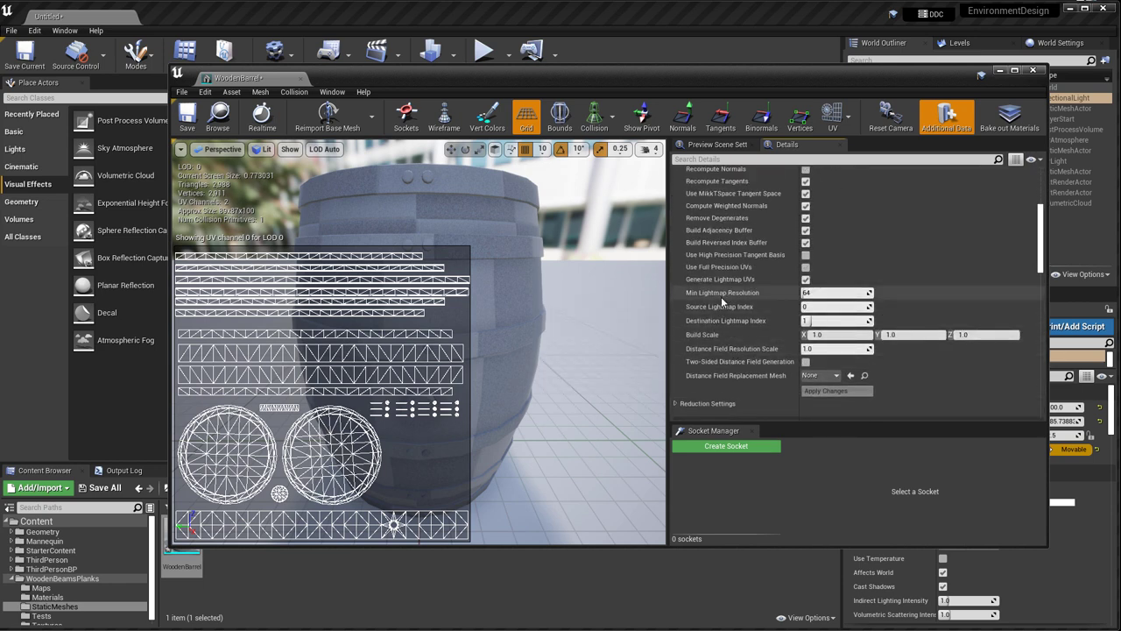
pyautogui.scroll(2, 721, 298)
pyautogui.scroll(-1, 719, 306)
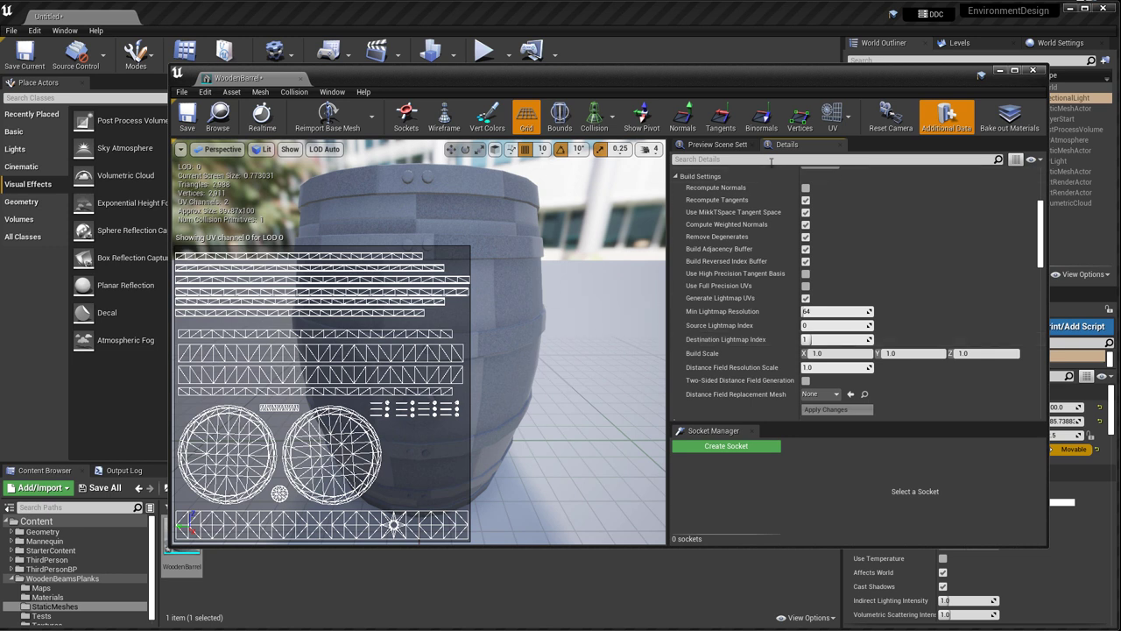
pyautogui.click(770, 160)
pyautogui.write('coord')
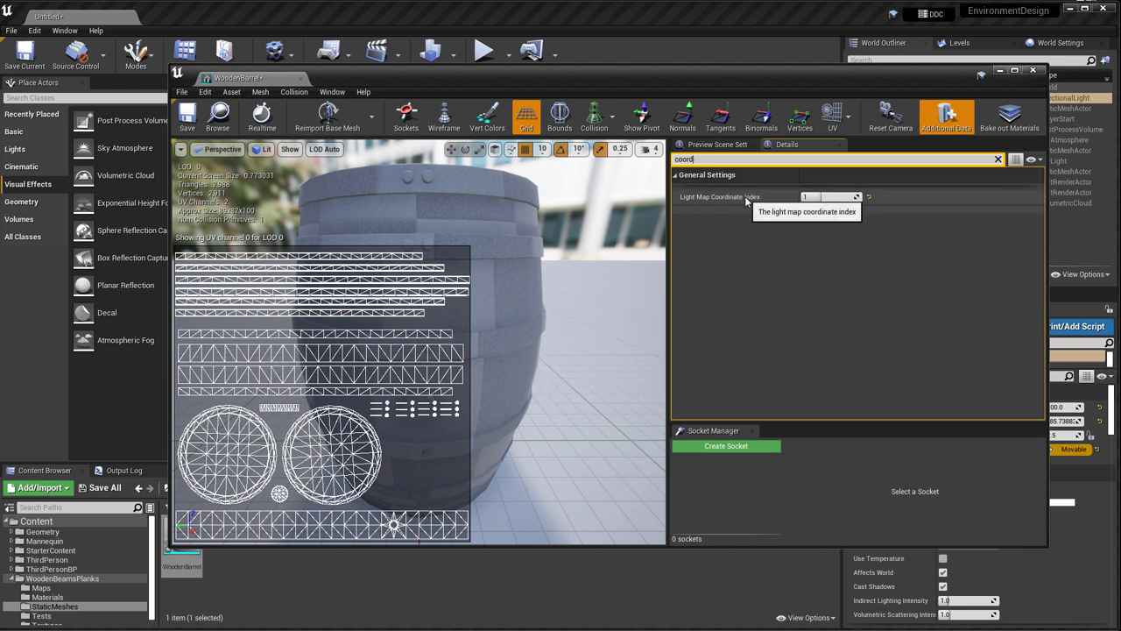
pyautogui.click(998, 160)
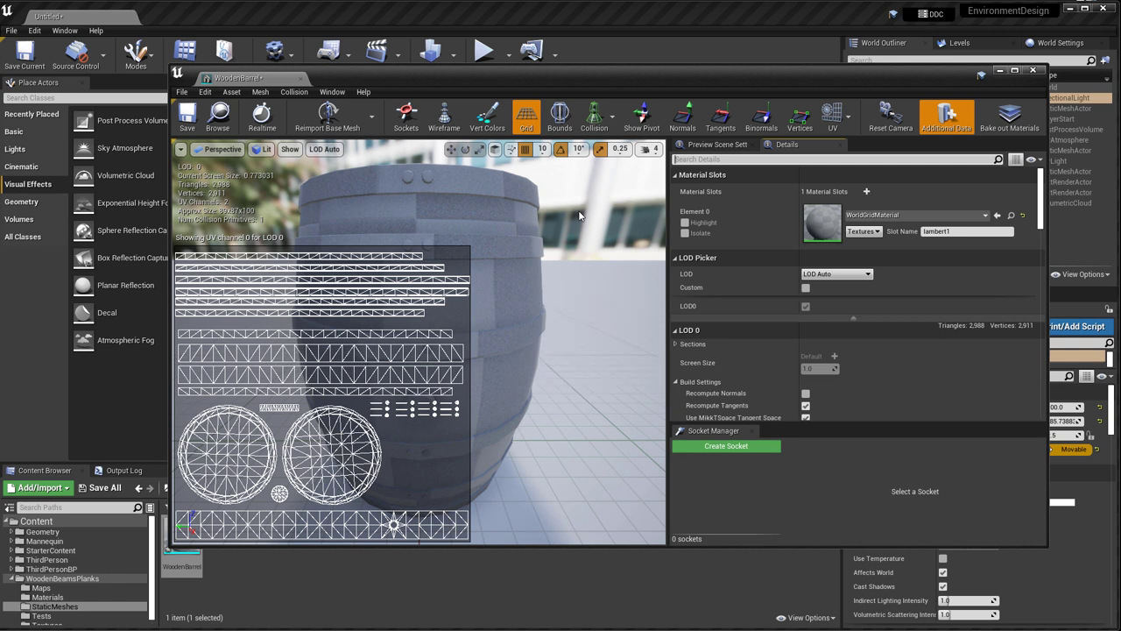
pyautogui.click(300, 79)
# Step: Place WoodenBarrel on the level floor at X 220, Y 60, Z 20, rotated about 90° around Z
pyautogui.moveTo(184, 536); pyautogui.dragTo(506, 419)
pyautogui.press('f')
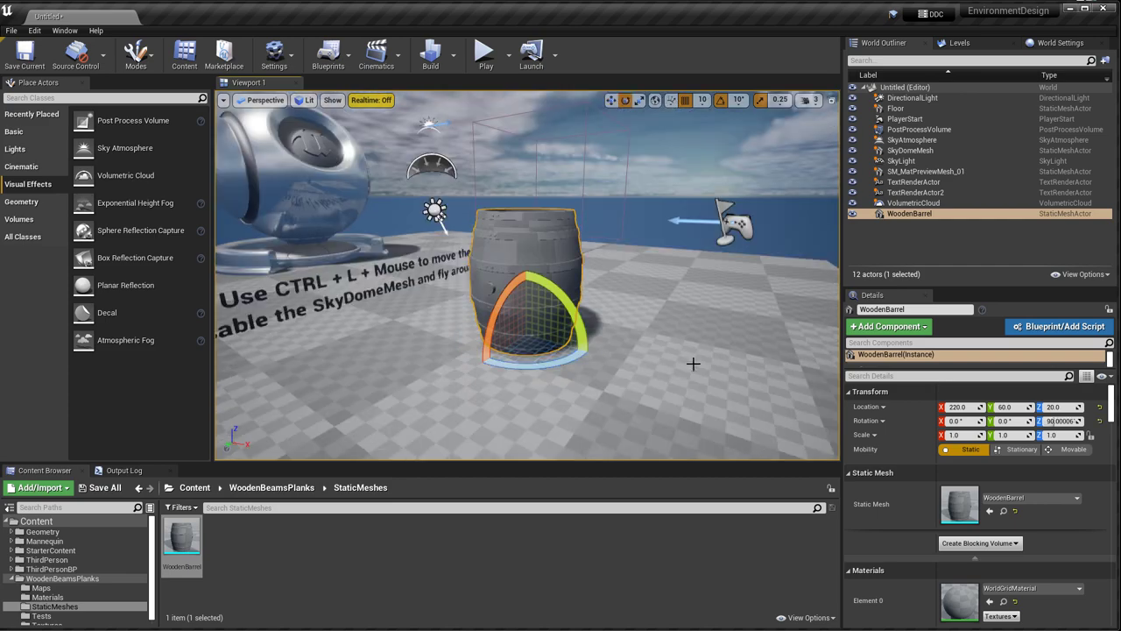
pyautogui.scroll(6, 676, 349)
pyautogui.scroll(-3, 676, 348)
pyautogui.click(607, 324)
pyautogui.press('w')
pyautogui.moveTo(607, 324); pyautogui.dragTo(583, 329, button='right')
pyautogui.scroll(3, 583, 329)
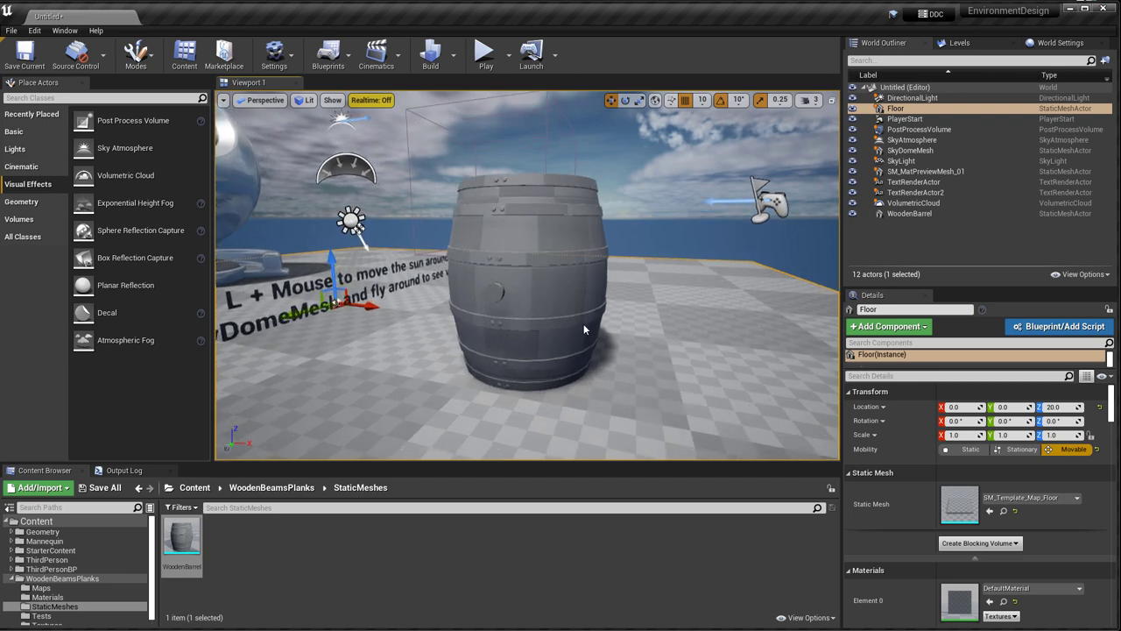
# Step: Import the WoodenBarrel BaseColor, Normal and OcclusionRoughnessMetallic PNG files from disk into the Textures content folder
pyautogui.click(181, 548)
pyautogui.scroll(-1, 79, 600)
pyautogui.click(47, 621)
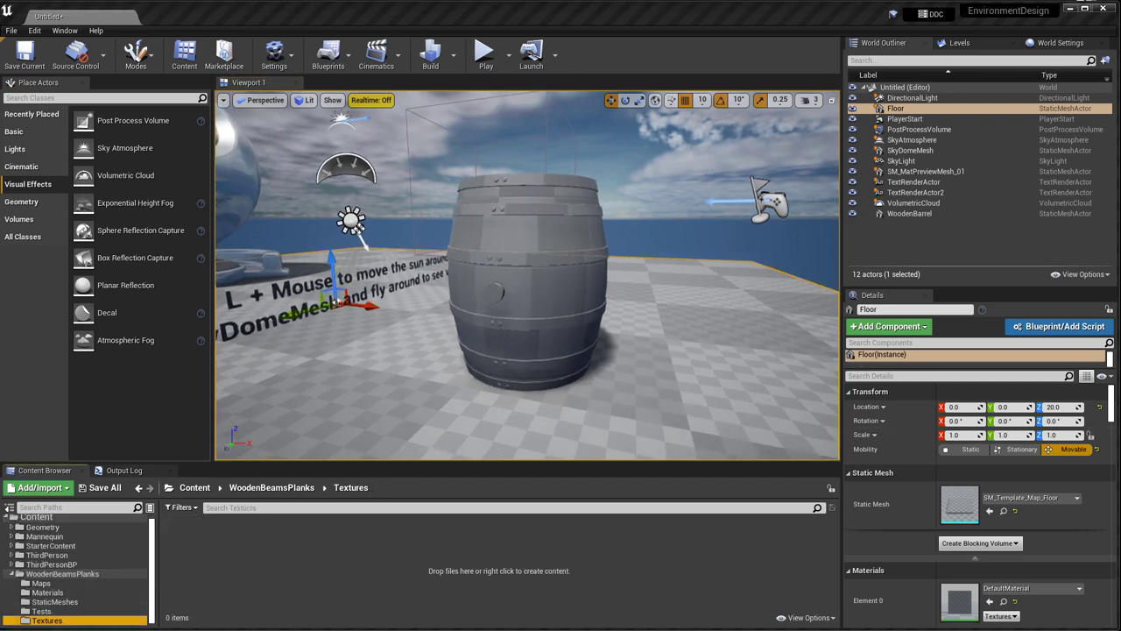
pyautogui.moveTo(1120, 90); pyautogui.dragTo(597, 60)
pyautogui.click(520, 208)
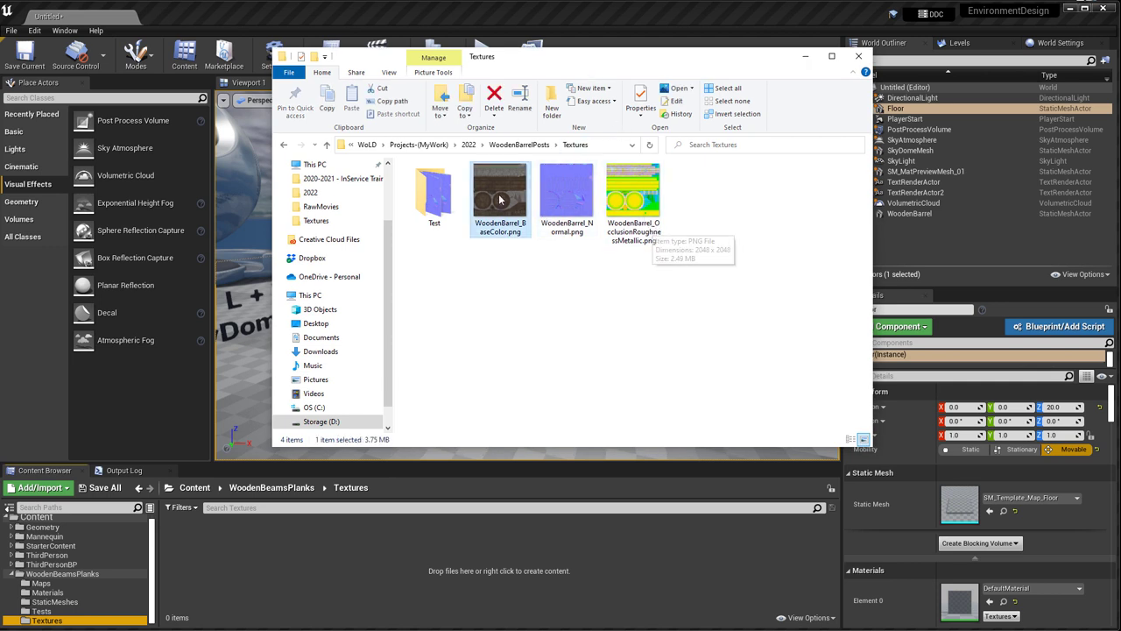
pyautogui.keyDown('shift'); pyautogui.click(651, 226); pyautogui.keyUp('shift')
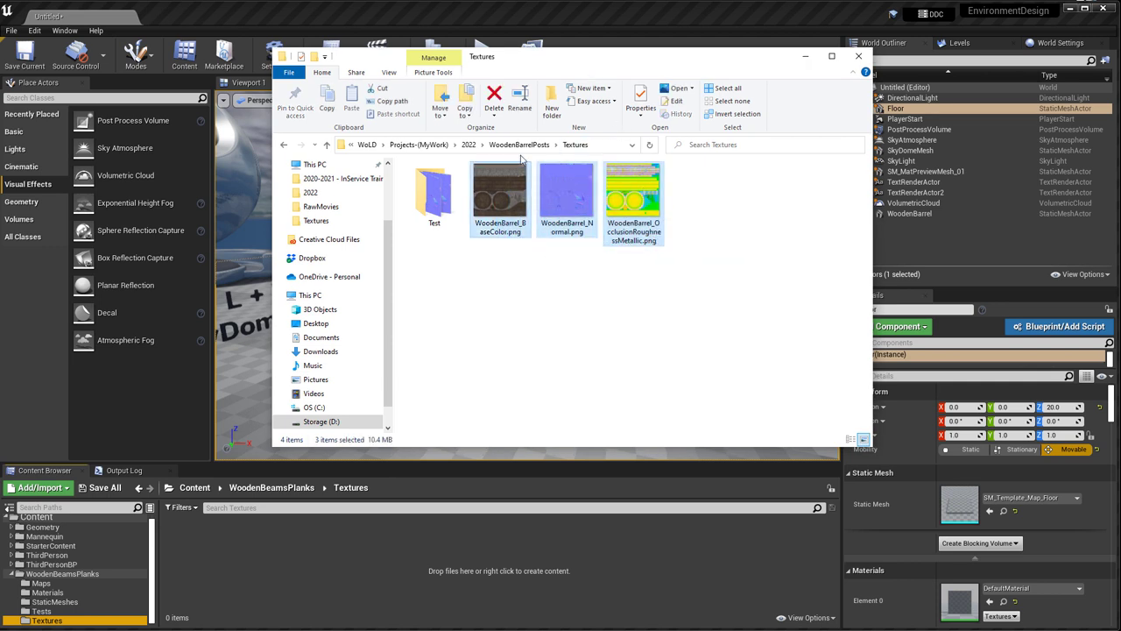
pyautogui.moveTo(646, 195); pyautogui.dragTo(324, 528)
pyautogui.moveTo(256, 591); pyautogui.dragTo(256, 591)
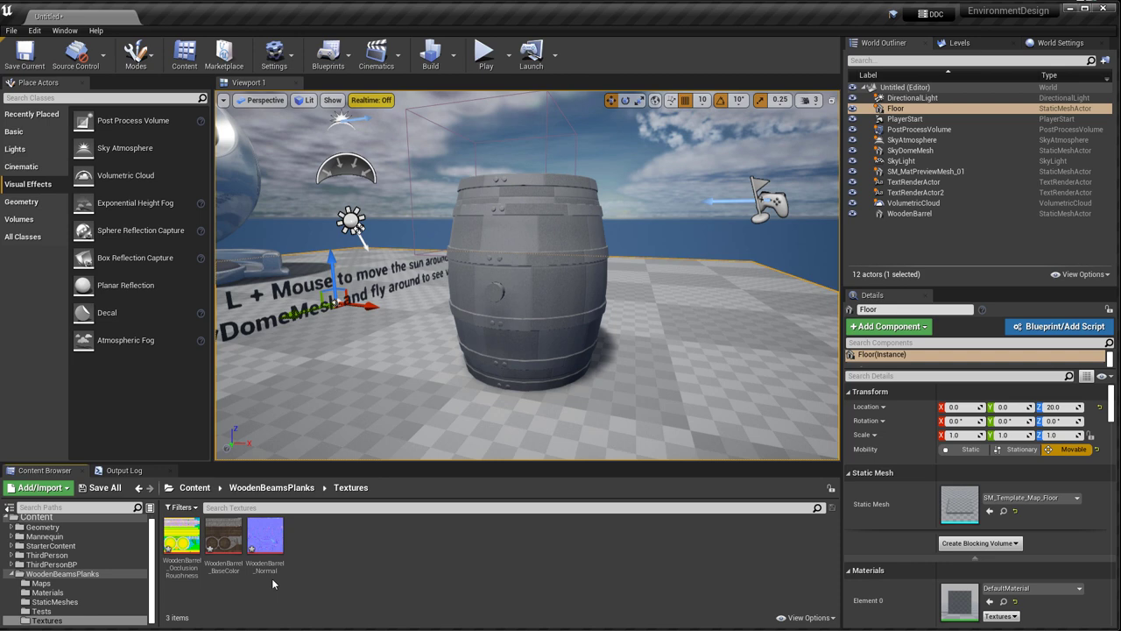
# Step: Disable sRGB on the WoodenBarrel_OcclusionRoughnessMetallic texture, save the texture and close it
pyautogui.moveTo(178, 547)
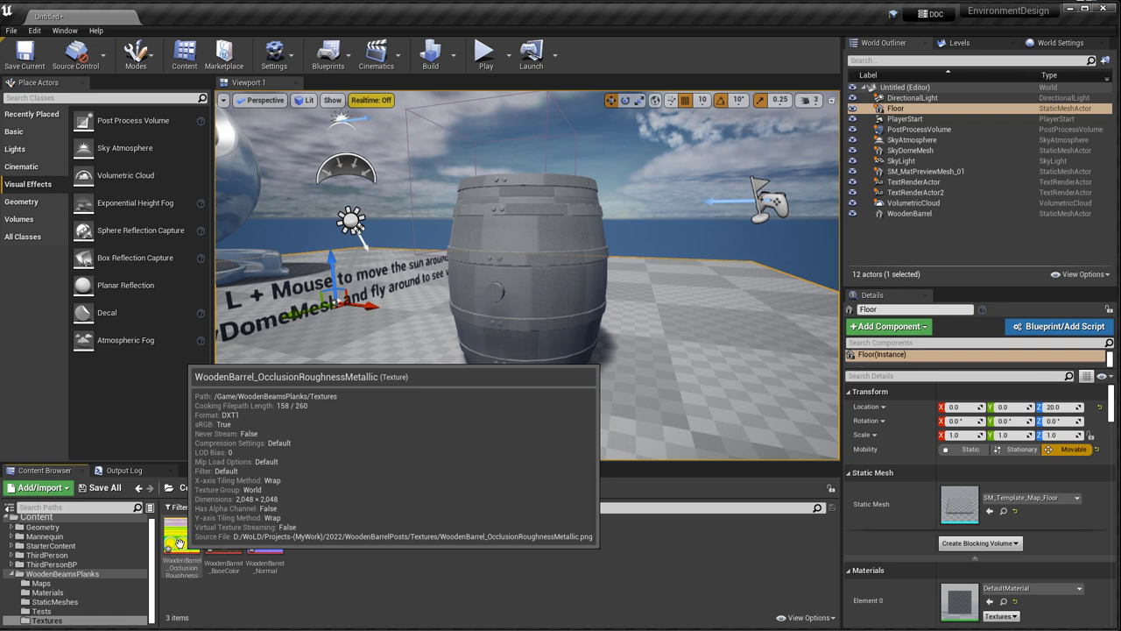
pyautogui.doubleClick(178, 542)
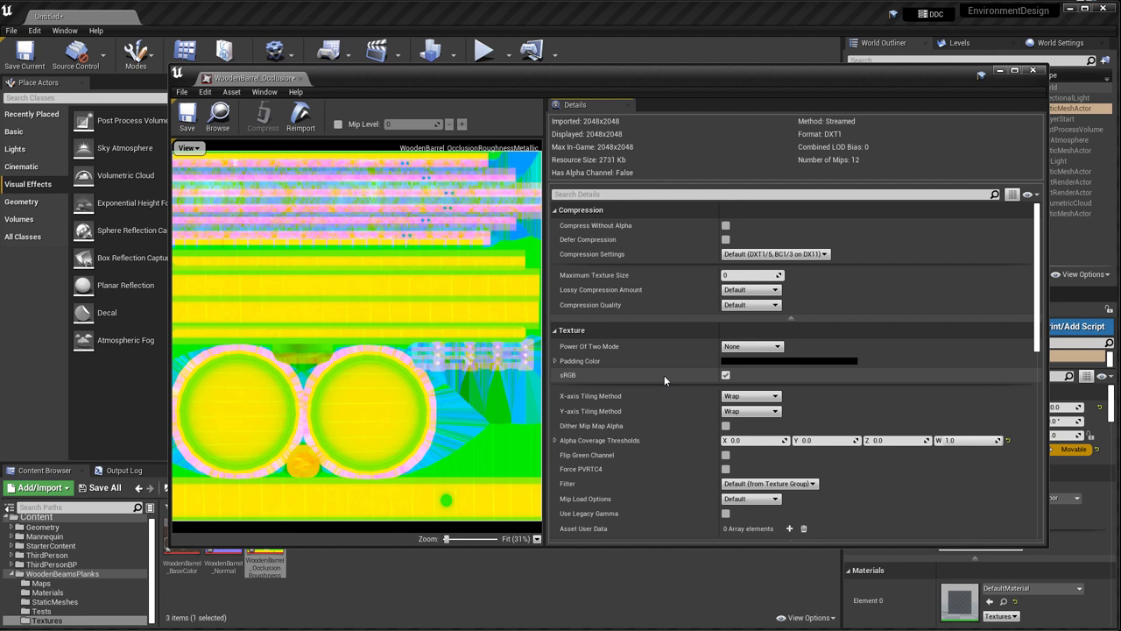
pyautogui.click(726, 376)
pyautogui.click(181, 123)
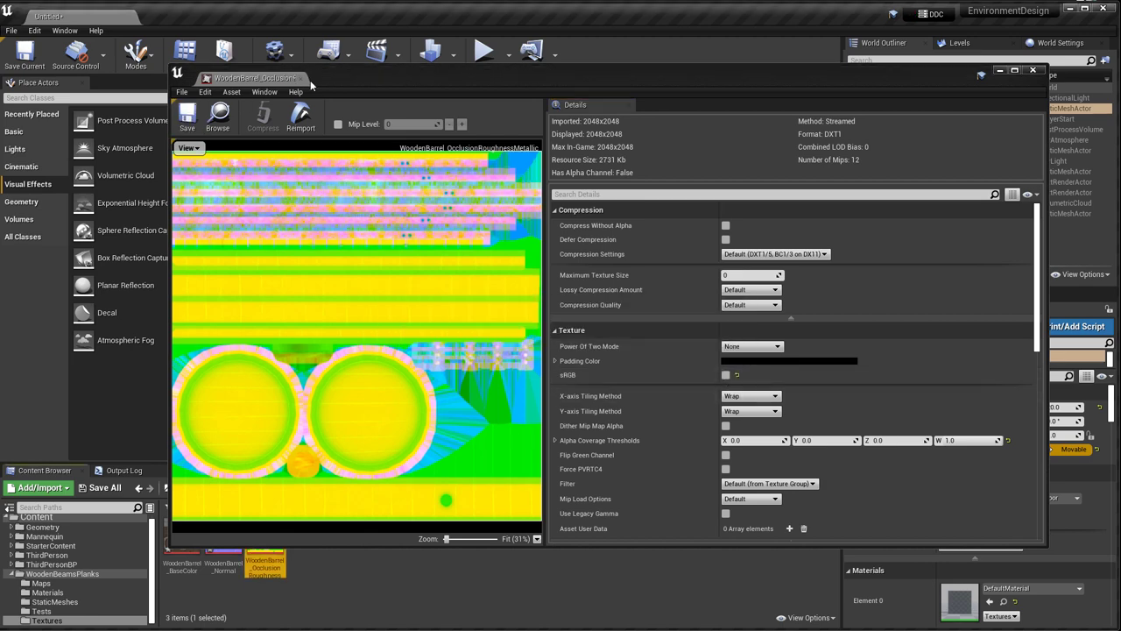
pyautogui.click(301, 78)
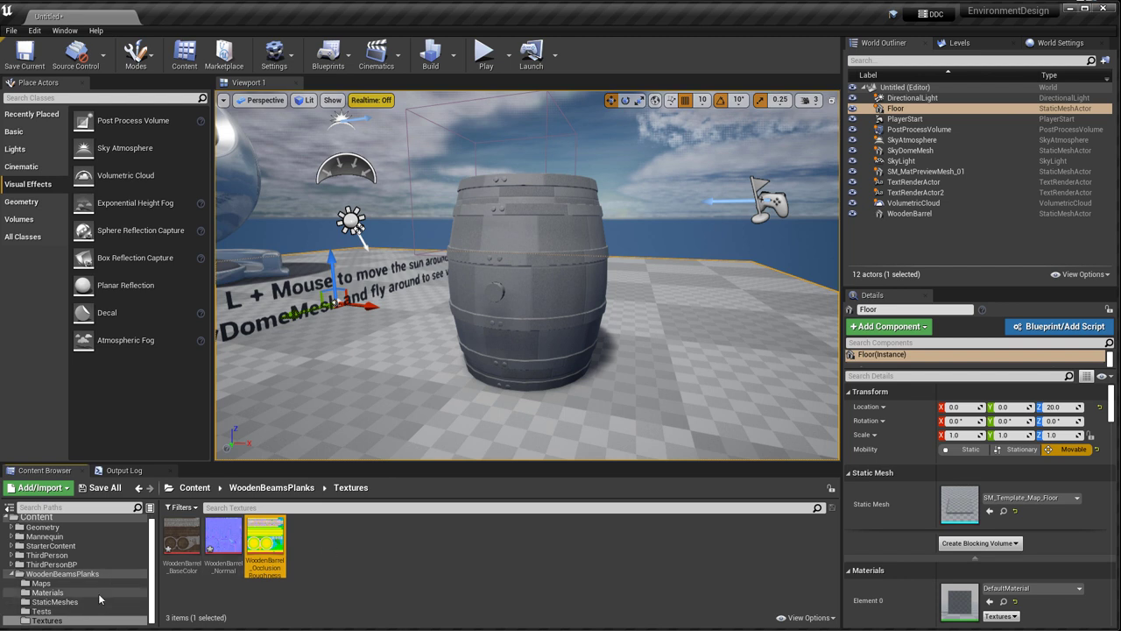
# Step: Create a new material named MAT_WoodenBarrel in the Materials content folder
pyautogui.click(65, 593)
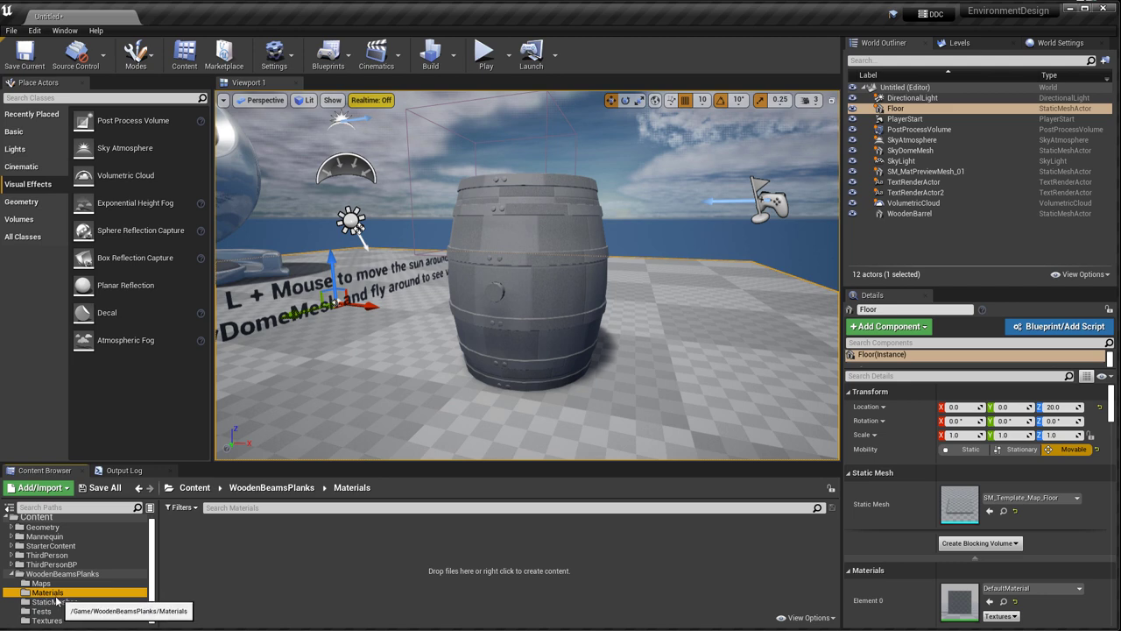
pyautogui.rightClick(206, 570)
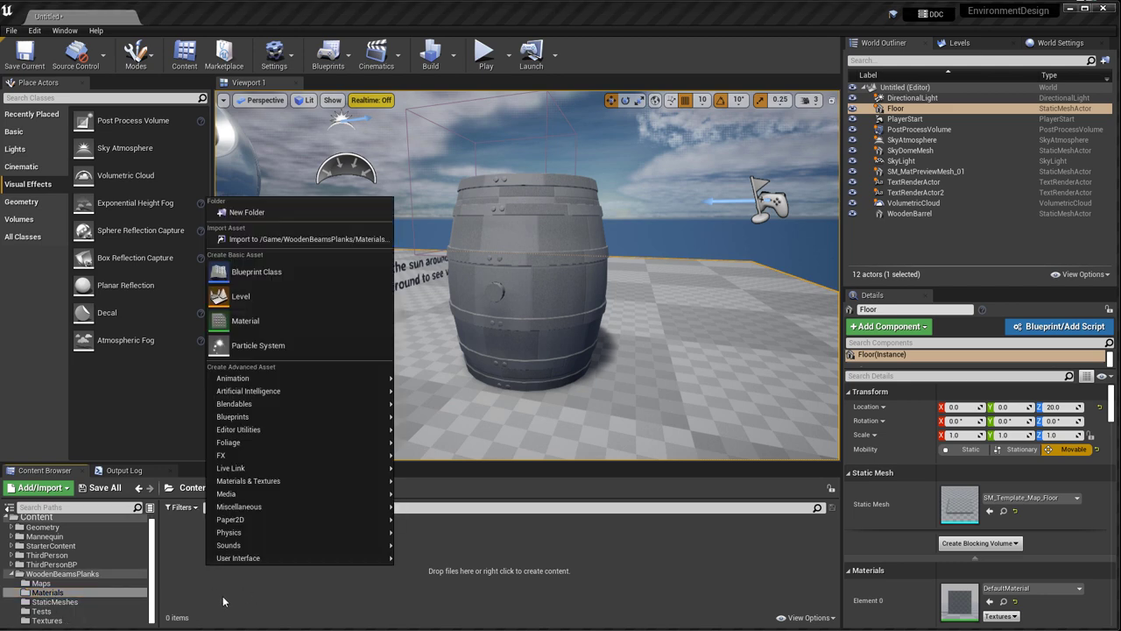
pyautogui.click(262, 319)
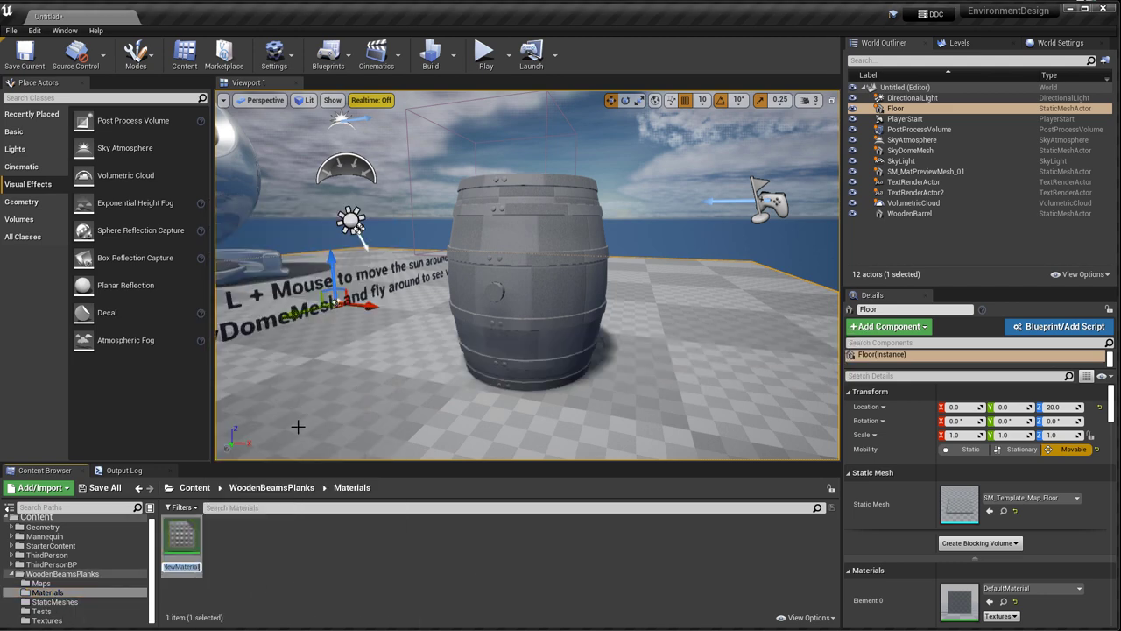
pyautogui.write('MAT_')
pyautogui.hotkey('ctrl', 'a')
pyautogui.write('WoodenBarr')
pyautogui.press('Return')
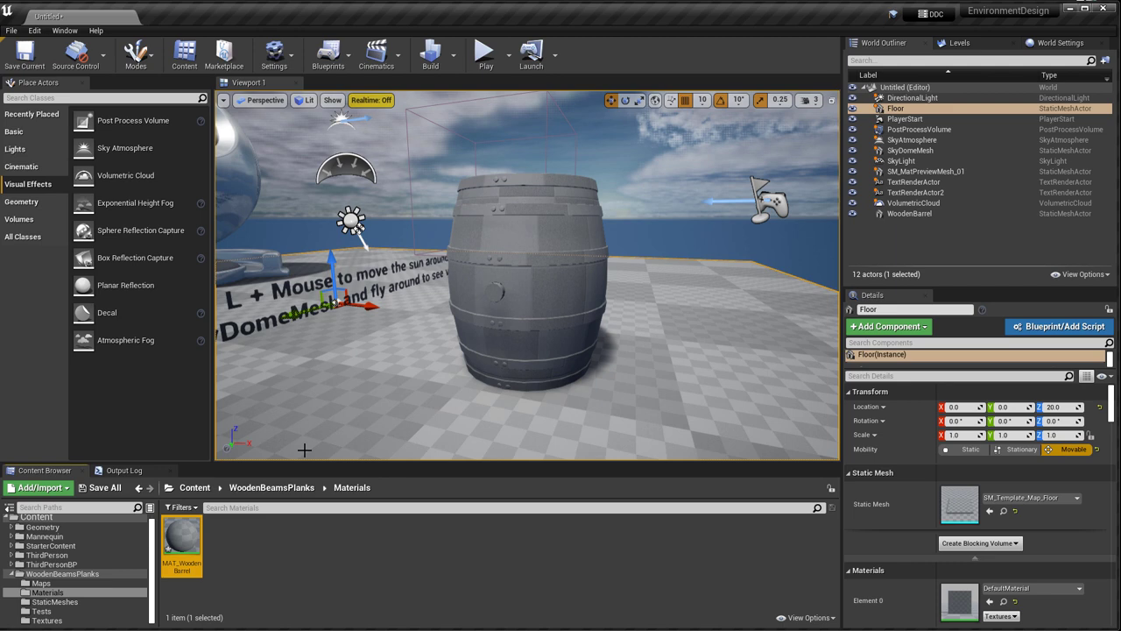
# Step: Open MAT_WoodenBarrel and add the BaseColor, Normal and OcclusionRoughnessMetallic textures to its graph as Texture Samples
pyautogui.doubleClick(181, 545)
pyautogui.doubleClick(523, 33)
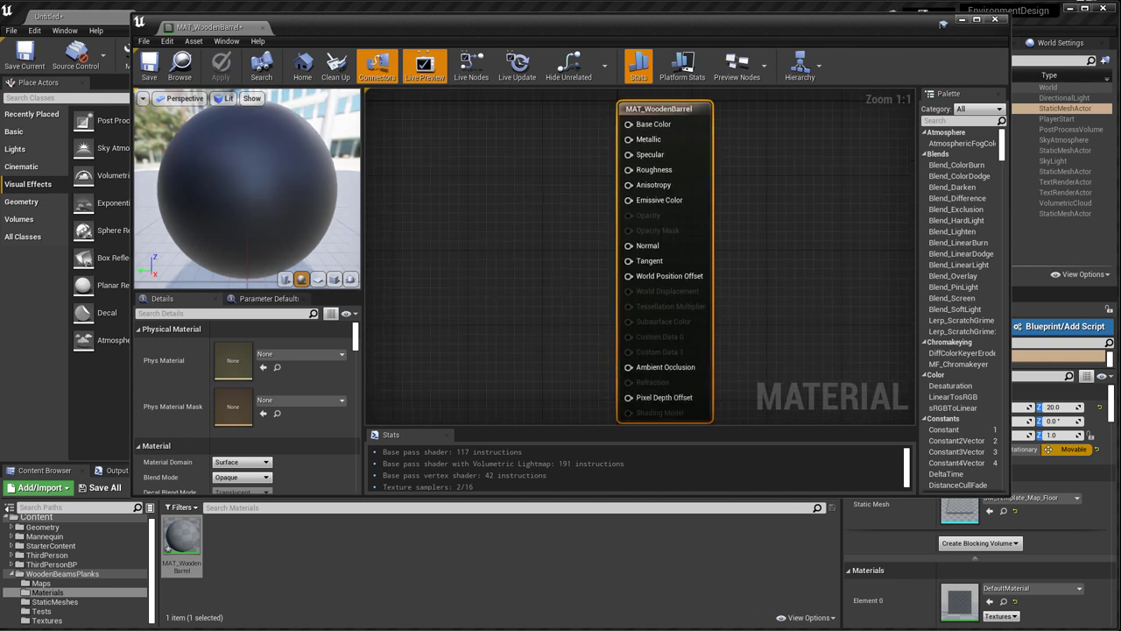
pyautogui.click(59, 621)
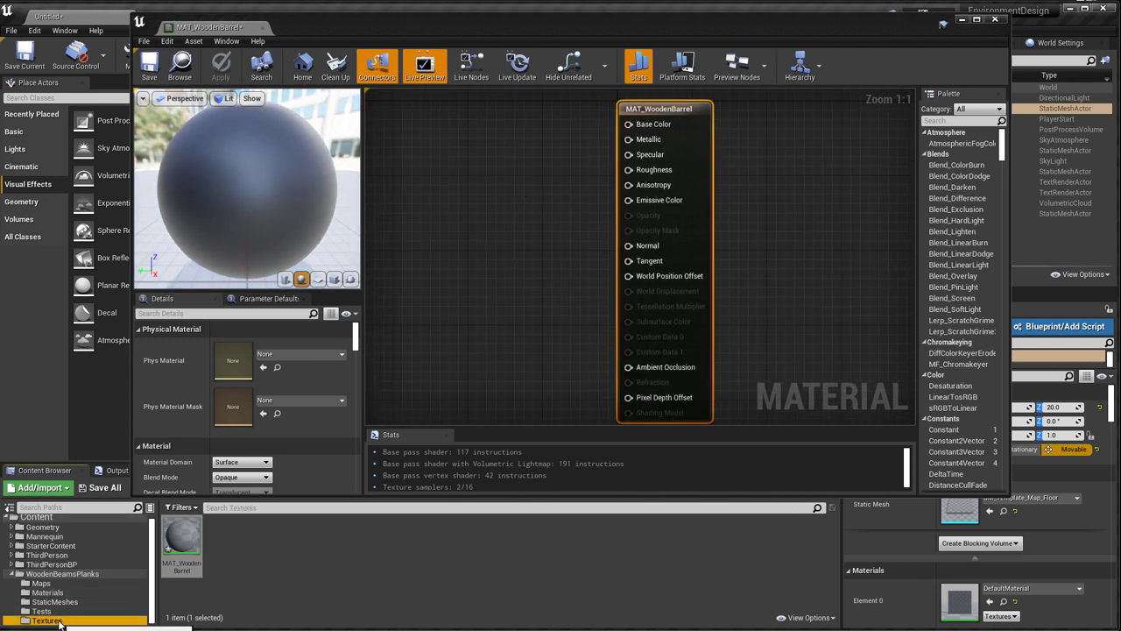
pyautogui.click(187, 543)
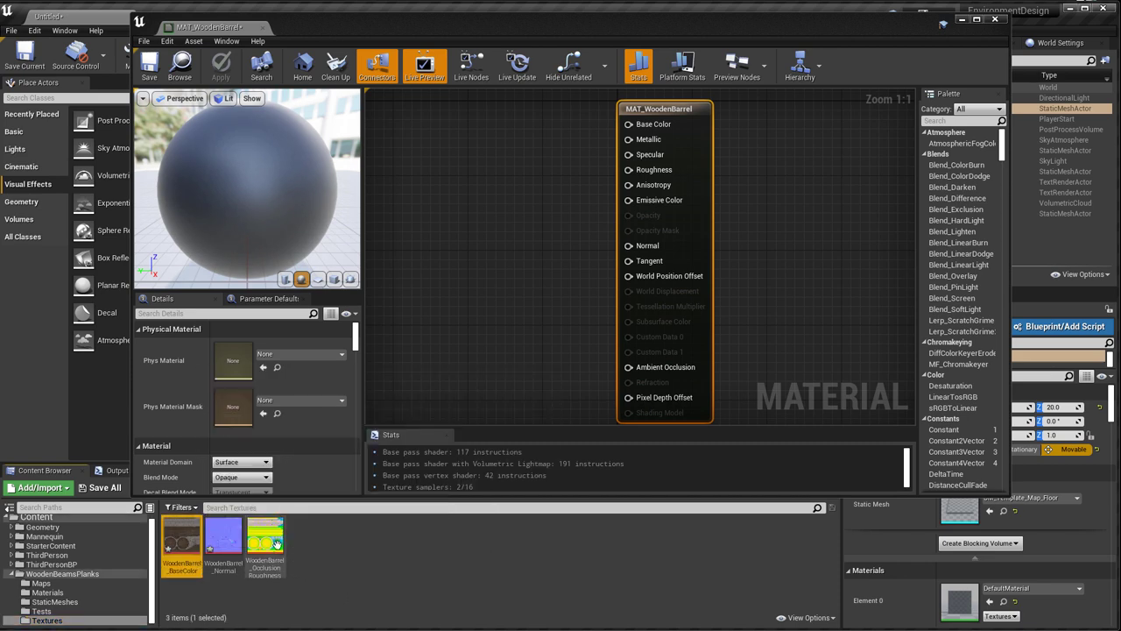
pyautogui.keyDown('shift'); pyautogui.click(270, 539); pyautogui.keyUp('shift')
pyautogui.moveTo(517, 27); pyautogui.dragTo(475, 19)
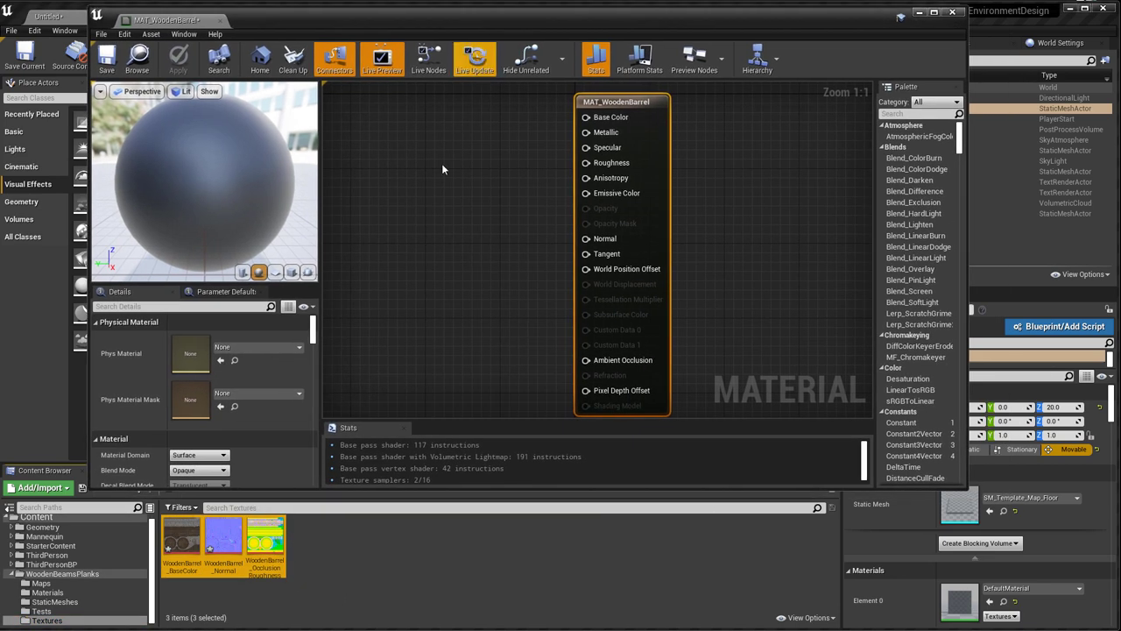
pyautogui.moveTo(181, 539); pyautogui.dragTo(401, 166)
# Step: Arrange the three Texture Sample nodes in a column with BaseColor, Normal and OcclusionRoughnessMetallic in order, and enlarge the material editor window
pyautogui.moveTo(542, 160); pyautogui.dragTo(558, 167, button='right')
pyautogui.moveTo(516, 201); pyautogui.dragTo(483, 92)
pyautogui.moveTo(523, 235); pyautogui.dragTo(455, 392)
pyautogui.moveTo(550, 362); pyautogui.dragTo(573, 382, button='right')
pyautogui.moveTo(536, 245); pyautogui.dragTo(488, 261)
pyautogui.moveTo(966, 487); pyautogui.dragTo(1017, 584)
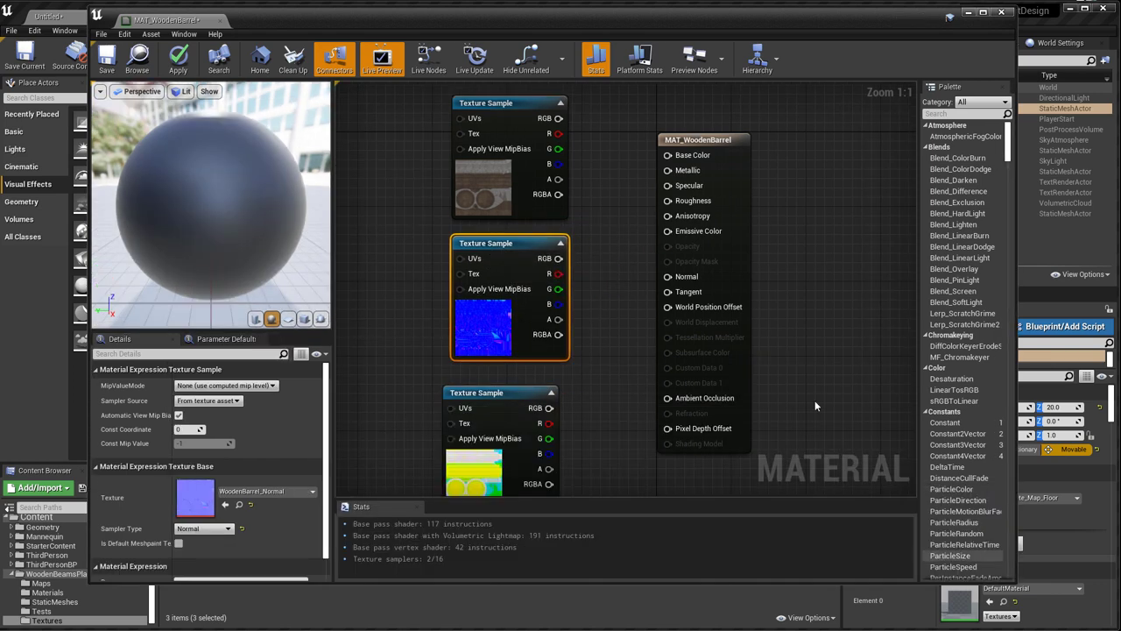
# Step: Connect the BaseColor sample's RGB to Base Color and the Normal sample's RGB to Normal
pyautogui.moveTo(610, 350); pyautogui.dragTo(559, 379, button='right')
pyautogui.moveTo(492, 137); pyautogui.dragTo(616, 183)
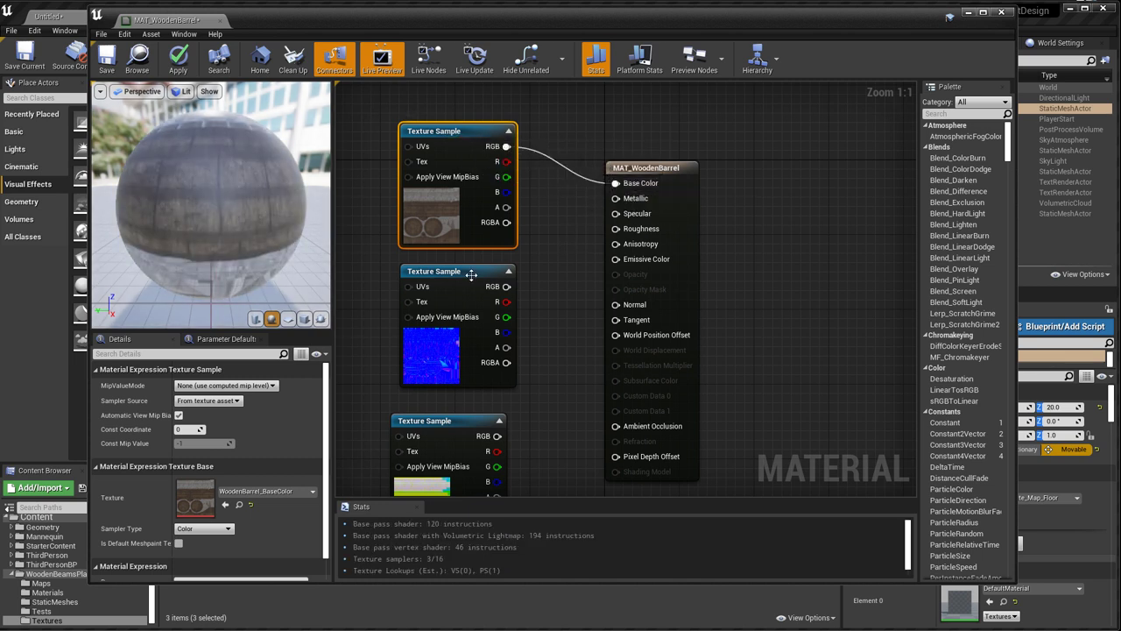
pyautogui.moveTo(507, 287); pyautogui.dragTo(616, 304)
pyautogui.moveTo(570, 369); pyautogui.dragTo(593, 180, button='right')
pyautogui.moveTo(477, 226); pyautogui.dragTo(484, 241)
pyautogui.moveTo(575, 251); pyautogui.dragTo(545, 335, button='right')
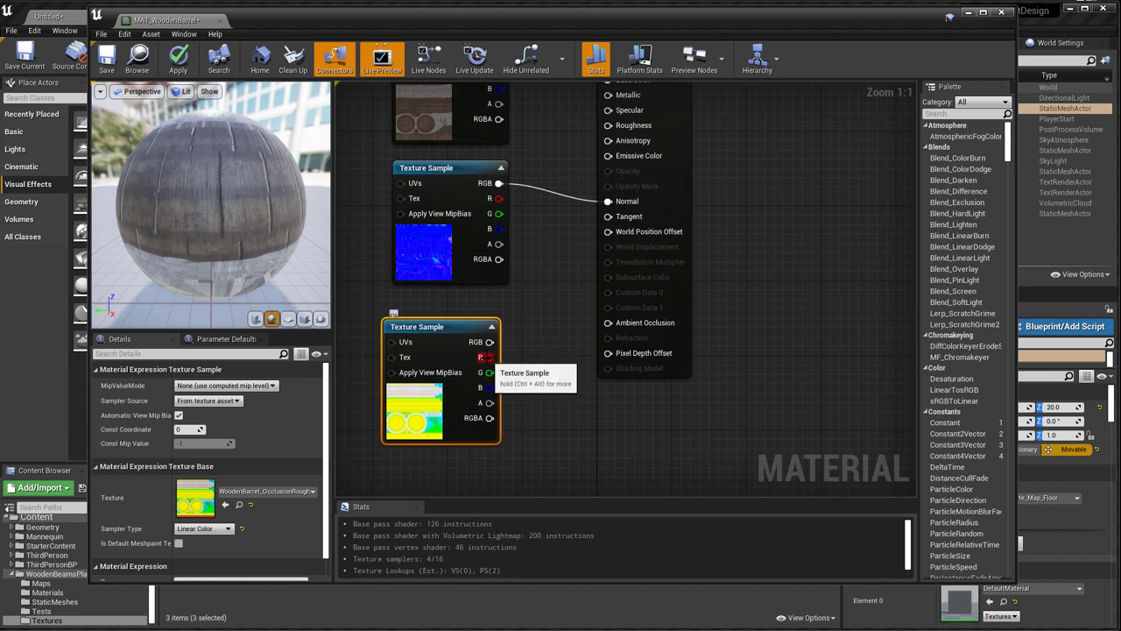
# Step: Connect the OcclusionRoughnessMetallic sample's R to Ambient Occlusion, G to Roughness and B to Metallic, and save and close the material
pyautogui.moveTo(484, 358); pyautogui.dragTo(619, 326)
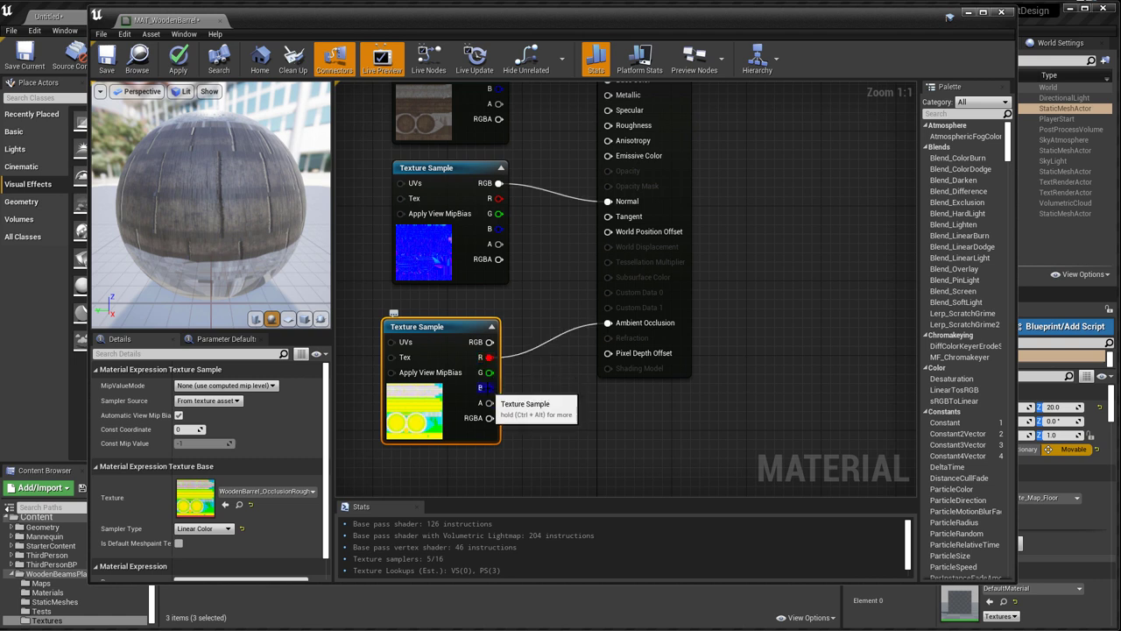
pyautogui.moveTo(490, 372); pyautogui.dragTo(609, 125)
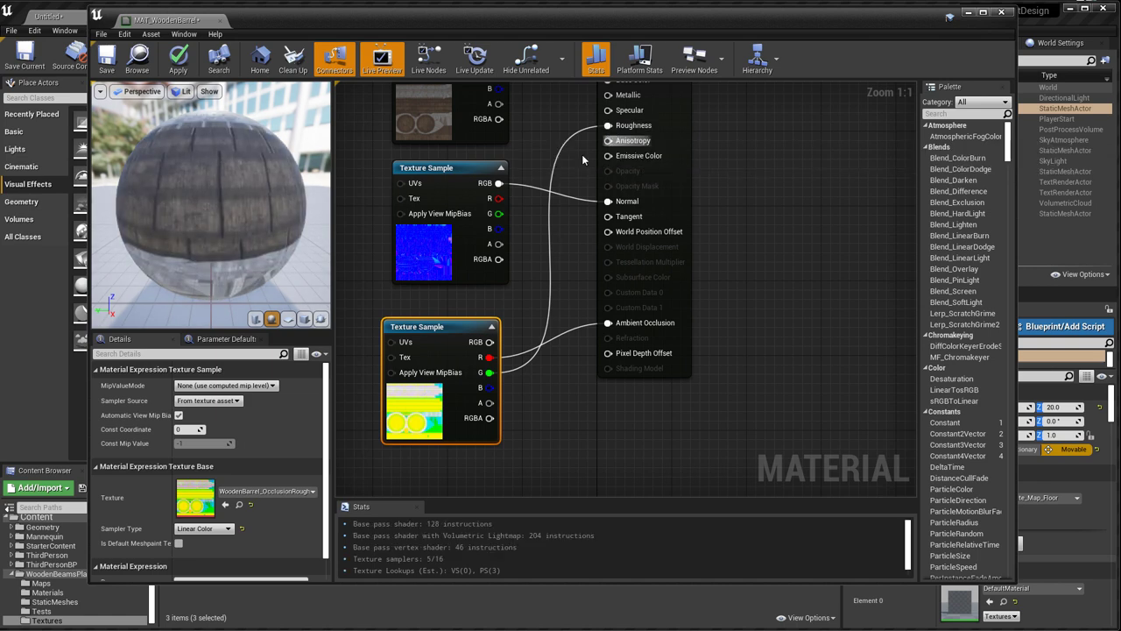
pyautogui.moveTo(490, 387); pyautogui.dragTo(682, 216)
pyautogui.moveTo(627, 257); pyautogui.dragTo(689, 121, button='right')
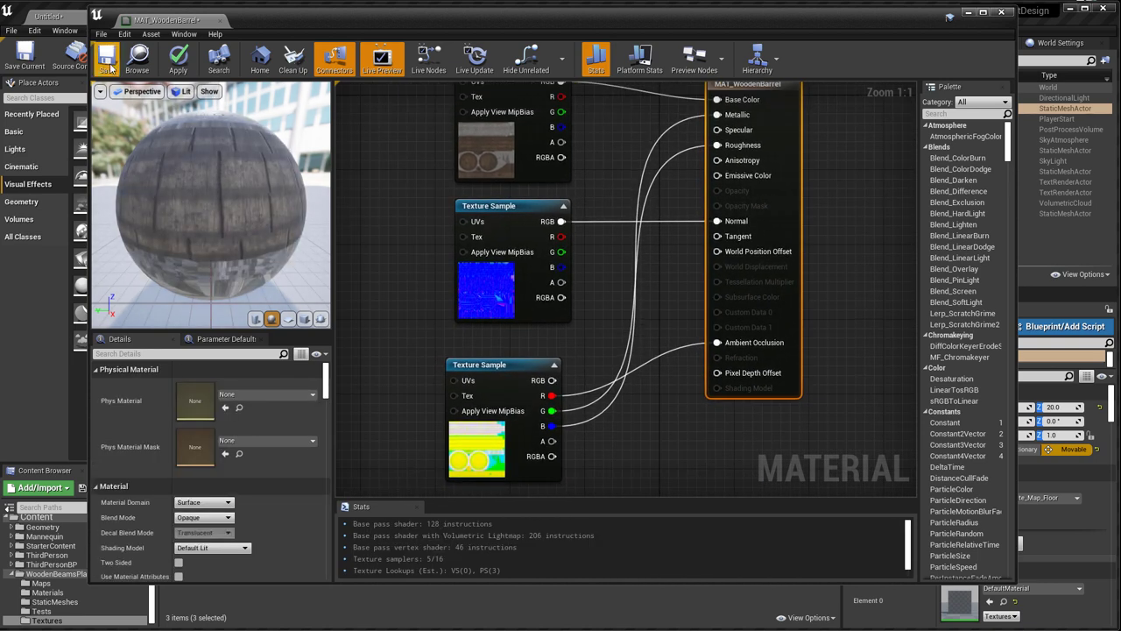
pyautogui.click(178, 60)
pyautogui.click(224, 21)
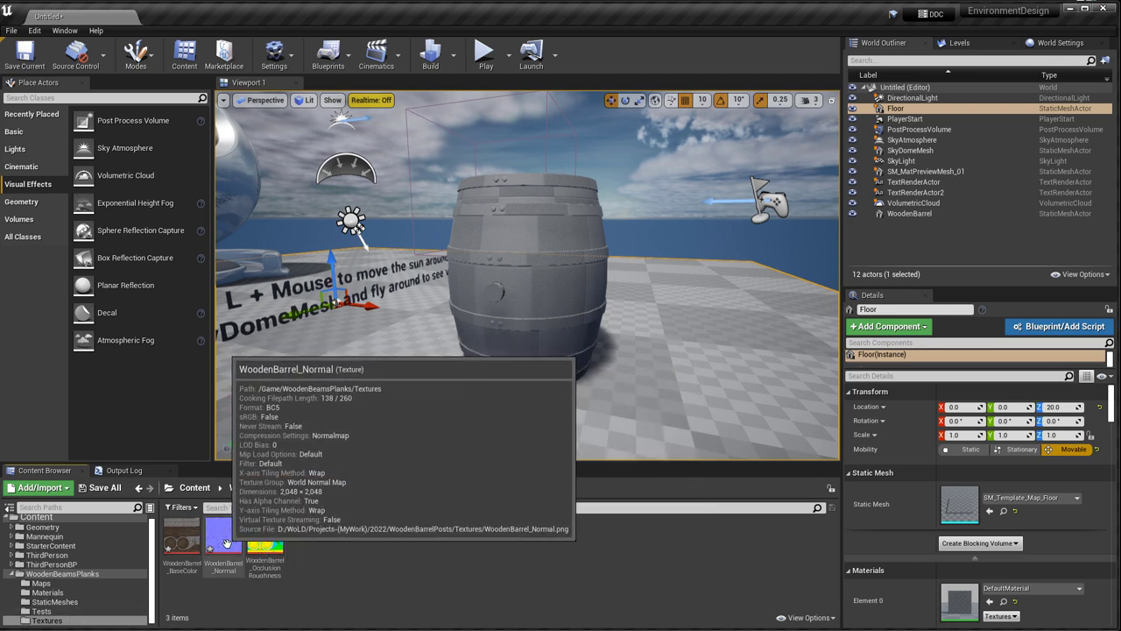
# Step: Try applying MAT_WoodenBarrel directly to the barrel placed in the level, and undo the assignment
pyautogui.click(69, 596)
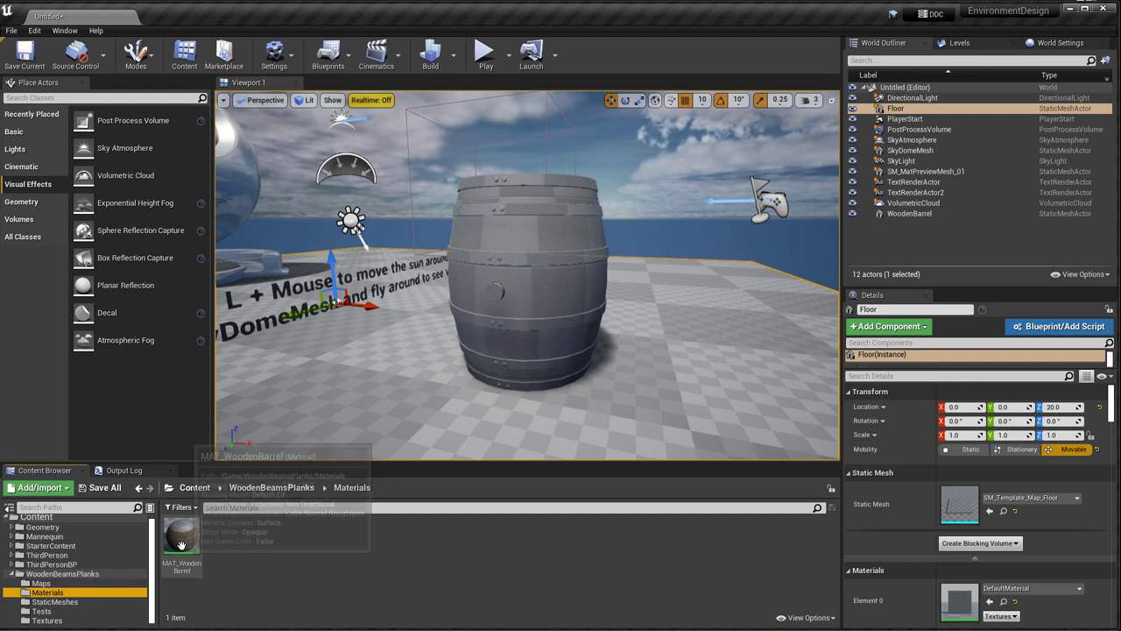
pyautogui.moveTo(181, 536); pyautogui.dragTo(505, 268)
pyautogui.hotkey('ctrl', 'z')
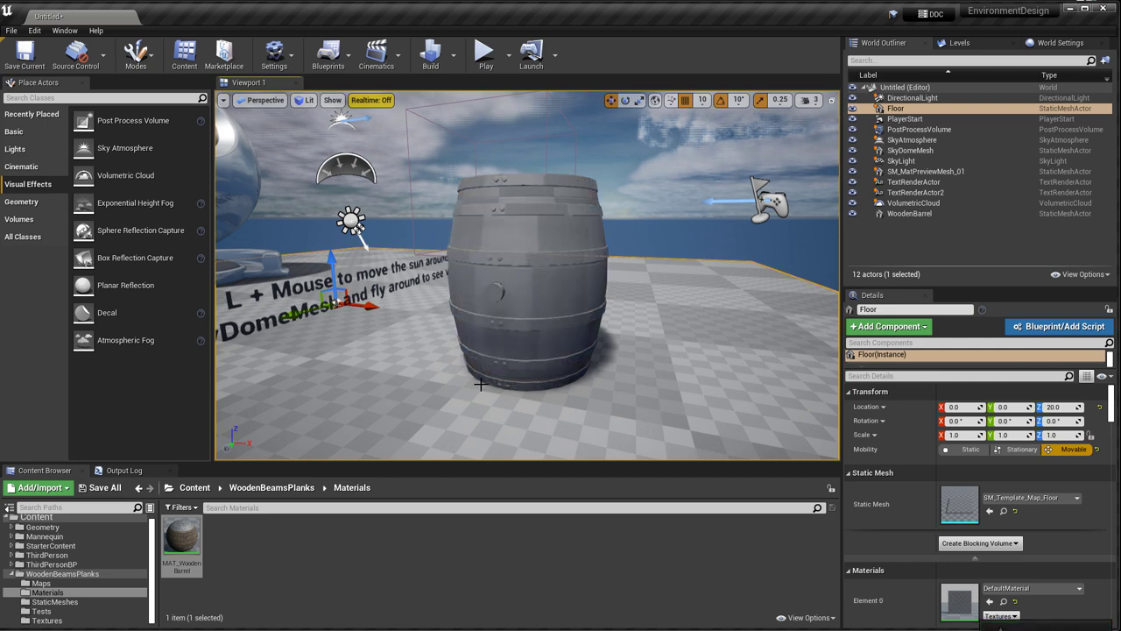
# Step: Assign MAT_WoodenBarrel to the Element 0 material slot of the WoodenBarrel static mesh and close the mesh
pyautogui.click(60, 602)
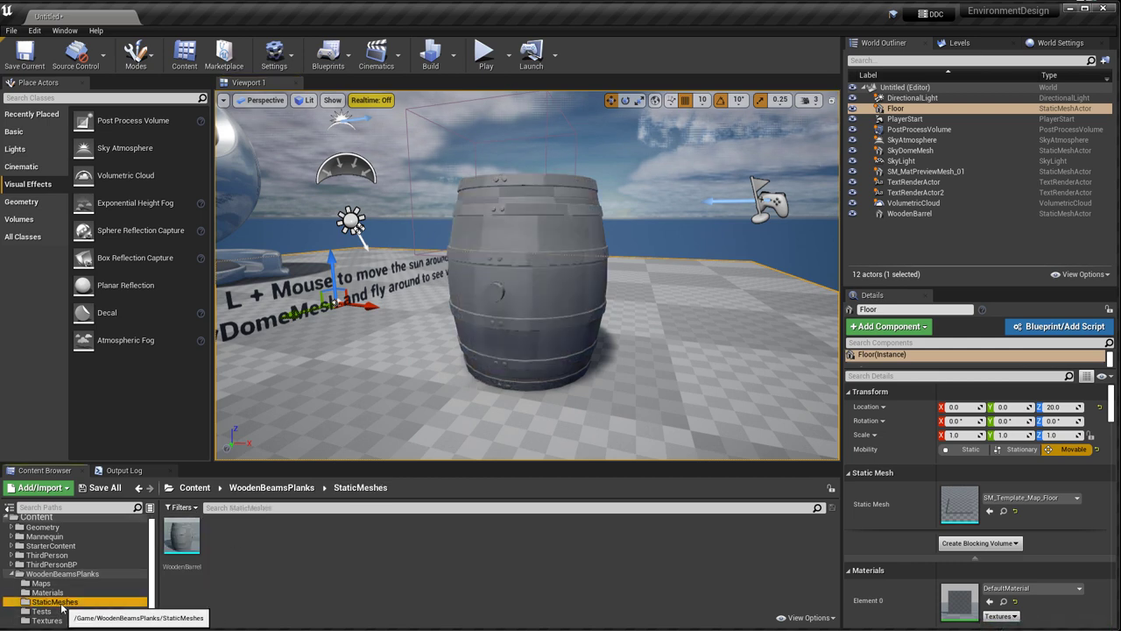
pyautogui.doubleClick(182, 536)
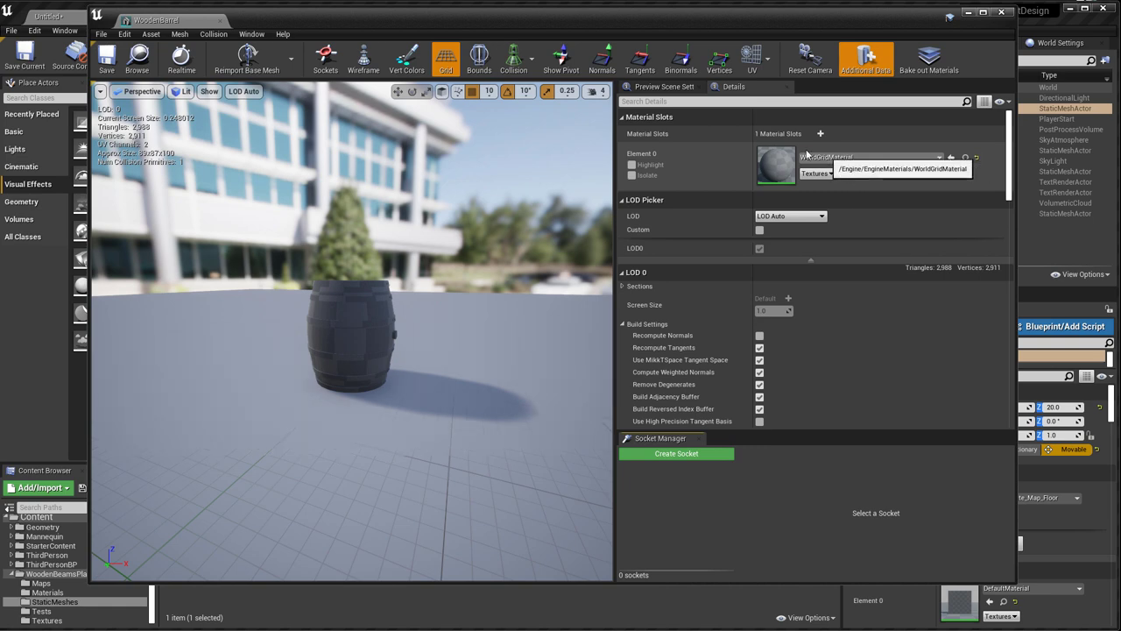
pyautogui.moveTo(716, 29); pyautogui.dragTo(720, 7)
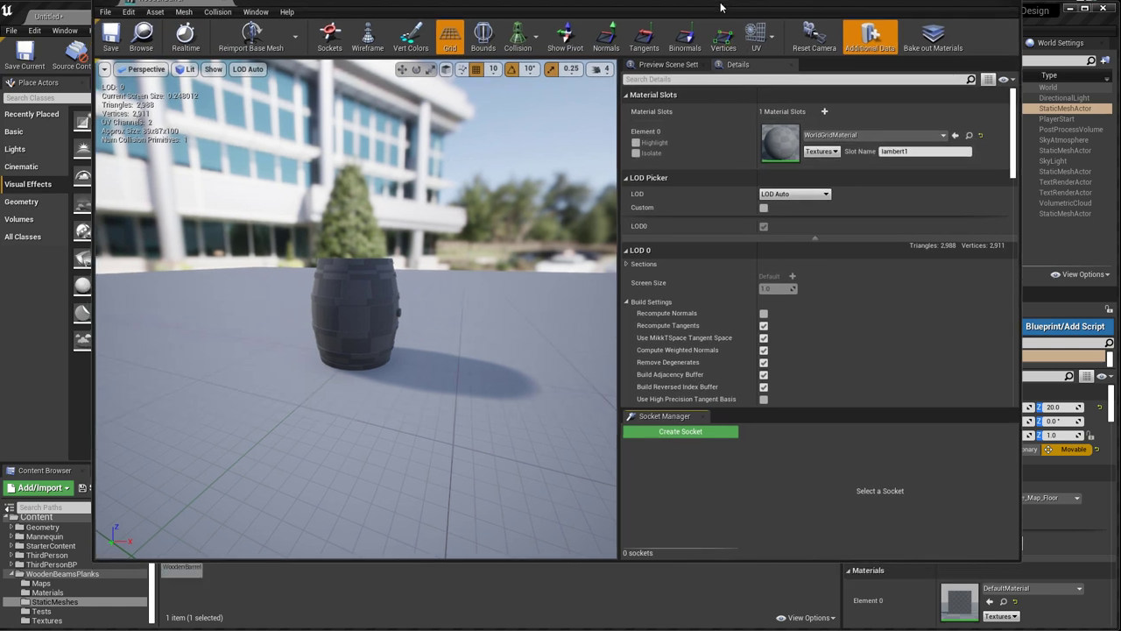
pyautogui.click(70, 593)
pyautogui.moveTo(184, 569); pyautogui.dragTo(786, 137)
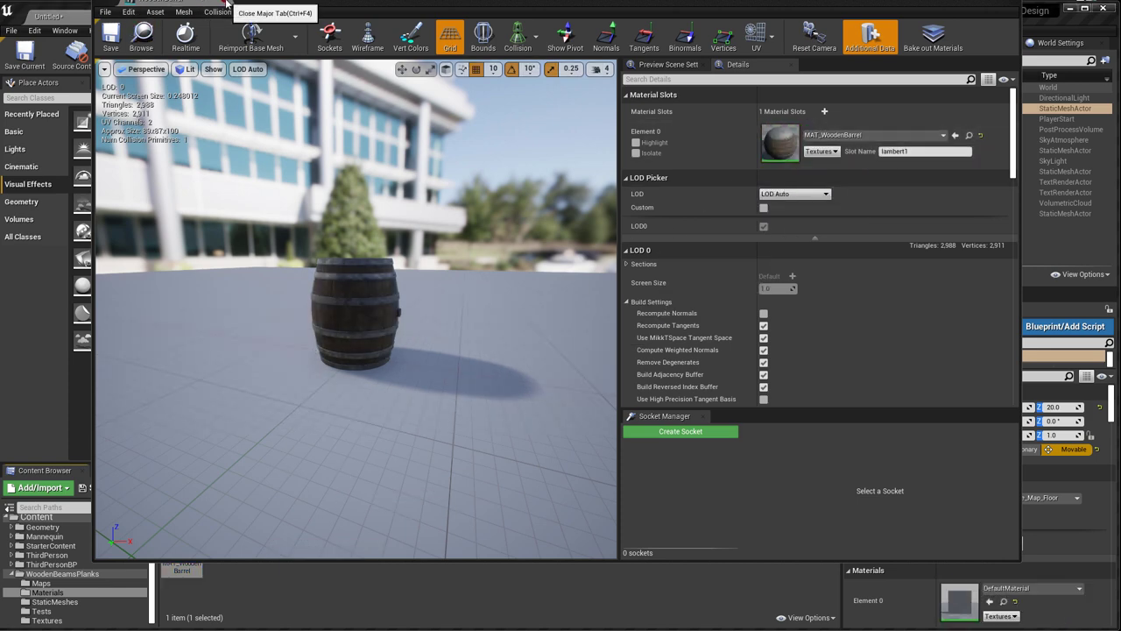
pyautogui.click(228, 2)
# Step: Examine the textured barrel from several sides in the full-screen viewport
pyautogui.moveTo(548, 258); pyautogui.dragTo(554, 266, button='right')
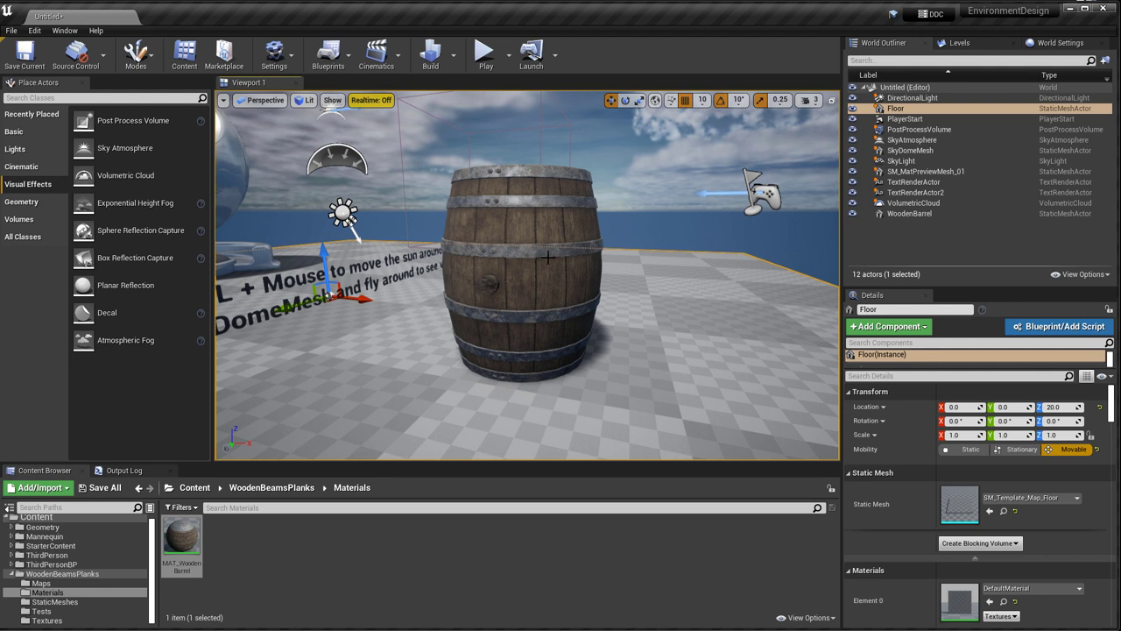
pyautogui.moveTo(570, 347)
pyautogui.mouseDown(button='right')
pyautogui.moveTo(578, 331)
pyautogui.moveTo(596, 368)
pyautogui.moveTo(609, 350)
pyautogui.moveTo(574, 361)
pyautogui.moveTo(613, 337)
pyautogui.moveTo(569, 335)
pyautogui.moveTo(539, 359)
pyautogui.moveTo(576, 351)
pyautogui.mouseUp(button='right')
pyautogui.press('F11')
pyautogui.click(552, 343)
pyautogui.keyDown('alt'); pyautogui.moveTo(576, 350); pyautogui.dragTo(315, 517); pyautogui.keyUp('alt')
pyautogui.keyDown('alt'); pyautogui.moveTo(561, 350); pyautogui.dragTo(491, 350, button='right'); pyautogui.keyUp('alt')
pyautogui.keyDown('alt'); pyautogui.moveTo(560, 350); pyautogui.dragTo(290, 180); pyautogui.keyUp('alt')
pyautogui.keyDown('alt'); pyautogui.moveTo(613, 342); pyautogui.dragTo(999, 342); pyautogui.keyUp('alt')
pyautogui.keyDown('alt'); pyautogui.moveTo(569, 302); pyautogui.dragTo(824, 225); pyautogui.keyUp('alt')
# Step: Return to the normal editor layout and set the SkyLight's Intensity Scale to 1
pyautogui.click(706, 110)
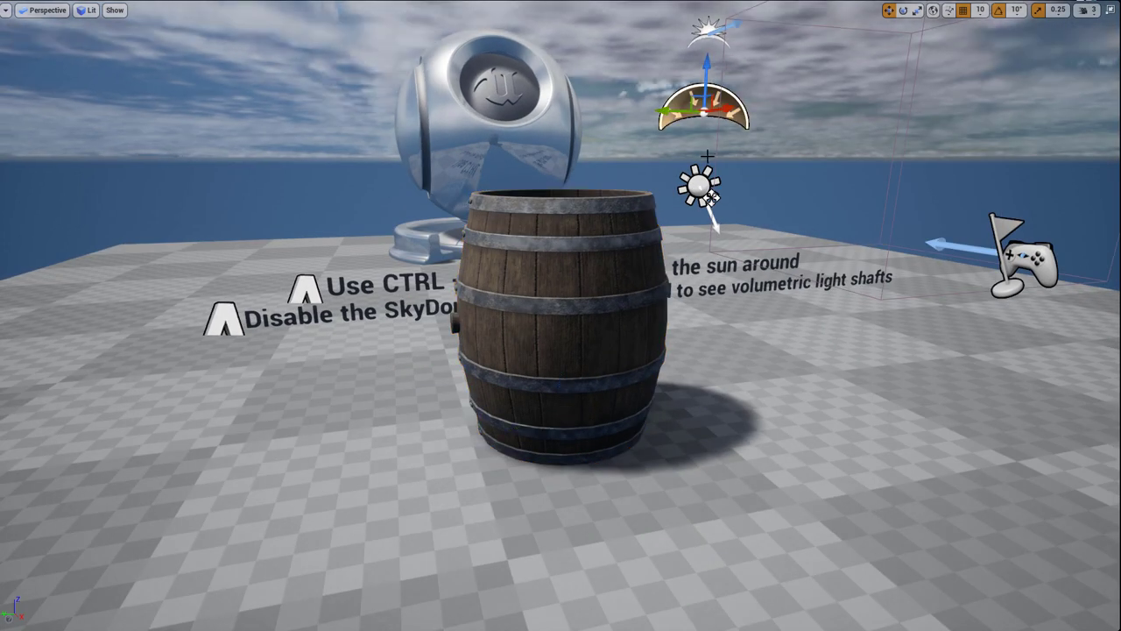
pyautogui.press('F11')
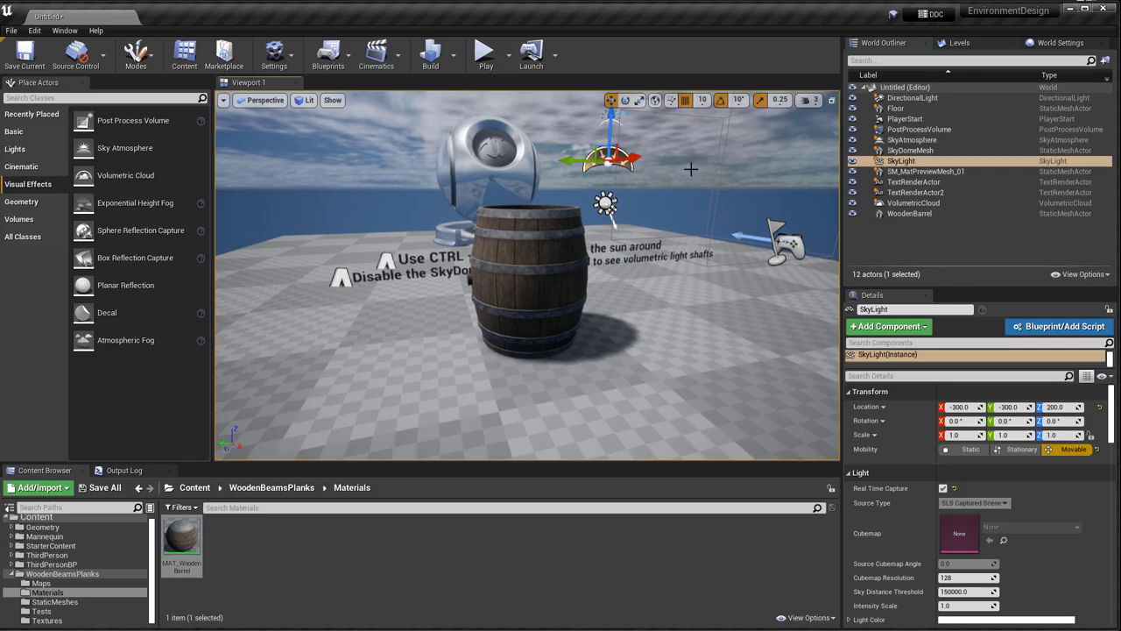
pyautogui.moveTo(655, 273); pyautogui.dragTo(682, 223, button='right')
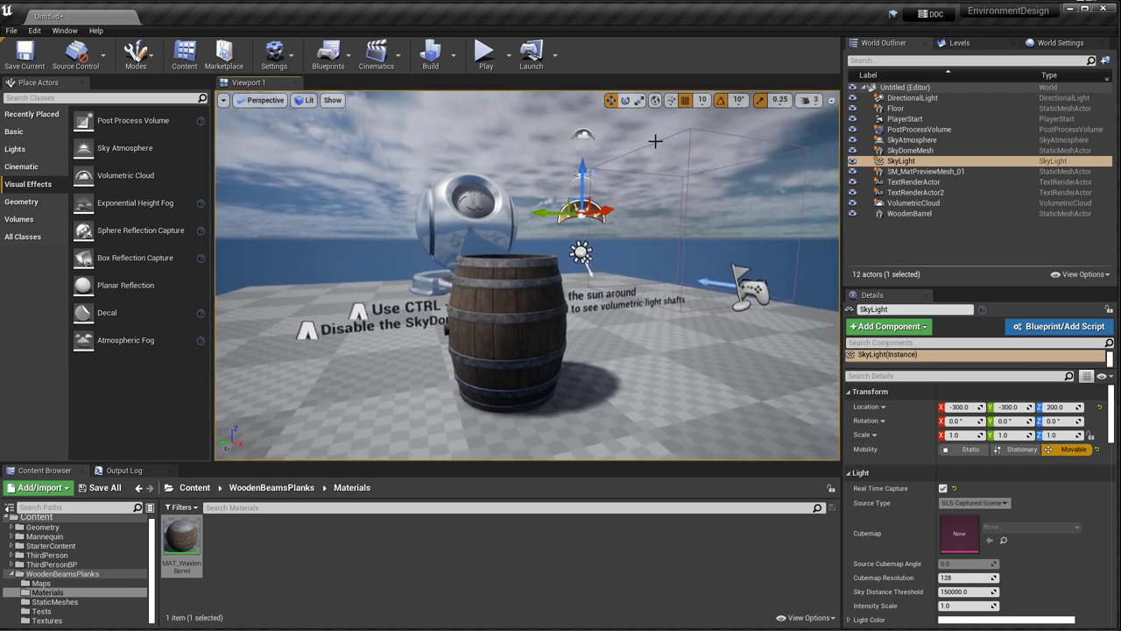
pyautogui.moveTo(661, 313); pyautogui.dragTo(679, 299, button='right')
pyautogui.press('w')
pyautogui.press('s')
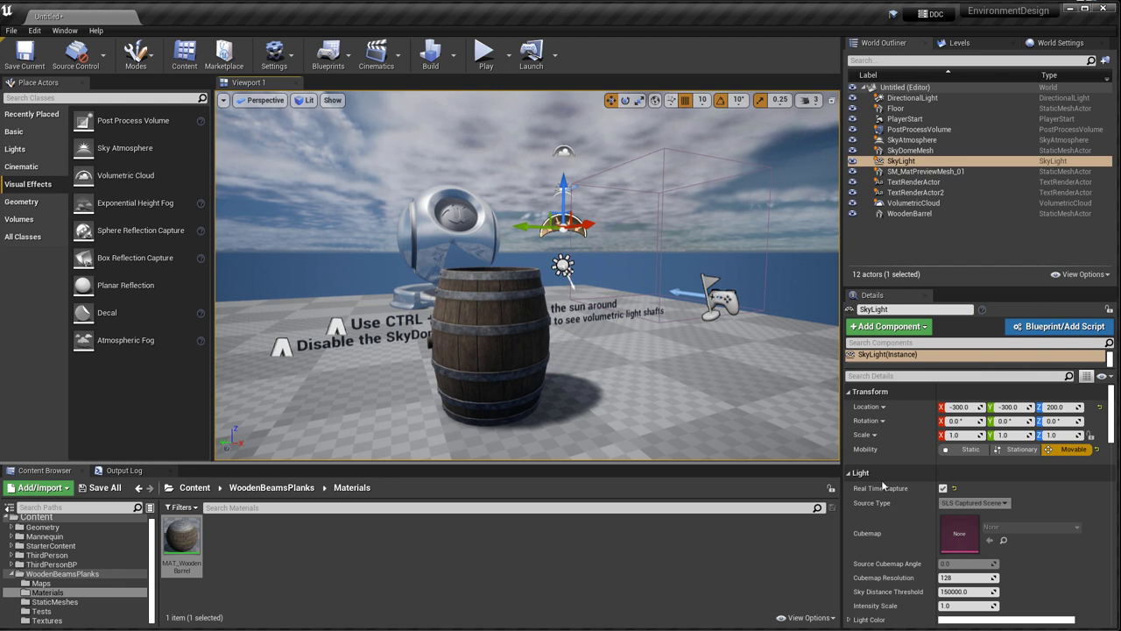
pyautogui.scroll(-1, 876, 580)
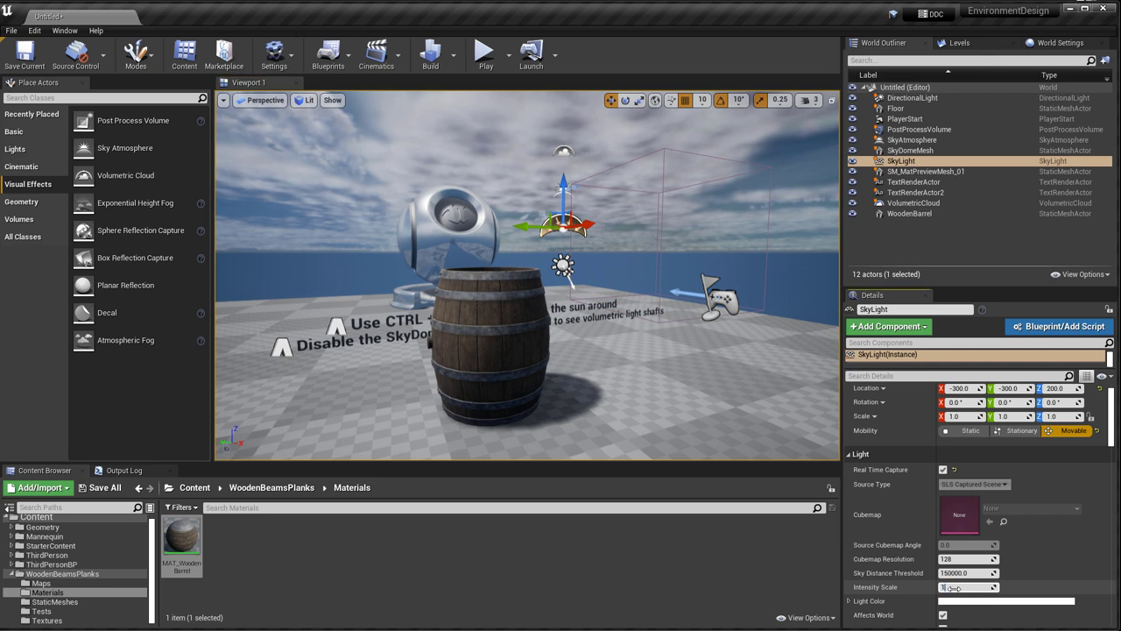
pyautogui.press('Return')
# Step: Duplicate WoodenBarrel along the X axis to stand beside the original, and rotate the copy around Z
pyautogui.moveTo(494, 239)
pyautogui.mouseDown(button='right')
pyautogui.moveTo(438, 259)
pyautogui.moveTo(494, 238)
pyautogui.mouseUp(button='right')
pyautogui.moveTo(551, 353); pyautogui.dragTo(506, 330, button='right')
pyautogui.click(506, 329)
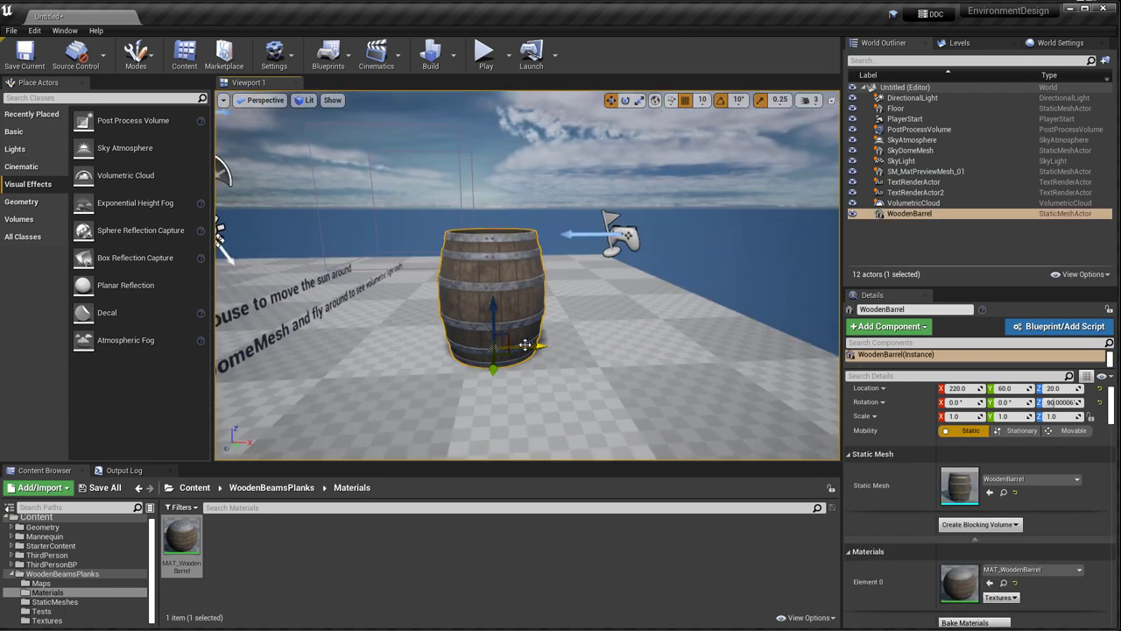
pyautogui.keyDown('alt'); pyautogui.moveTo(530, 344); pyautogui.dragTo(629, 345); pyautogui.keyUp('alt')
pyautogui.press('e')
pyautogui.moveTo(596, 377)
pyautogui.mouseDown(button='right')
pyautogui.moveTo(526, 378)
pyautogui.moveTo(589, 376)
pyautogui.mouseUp(button='right')
pyautogui.moveTo(588, 376); pyautogui.dragTo(487, 182)
# Step: Duplicate the original barrel upward to Z 120 and shift the copy to X 270, centred above the two barrels
pyautogui.click(511, 275)
pyautogui.press('r')
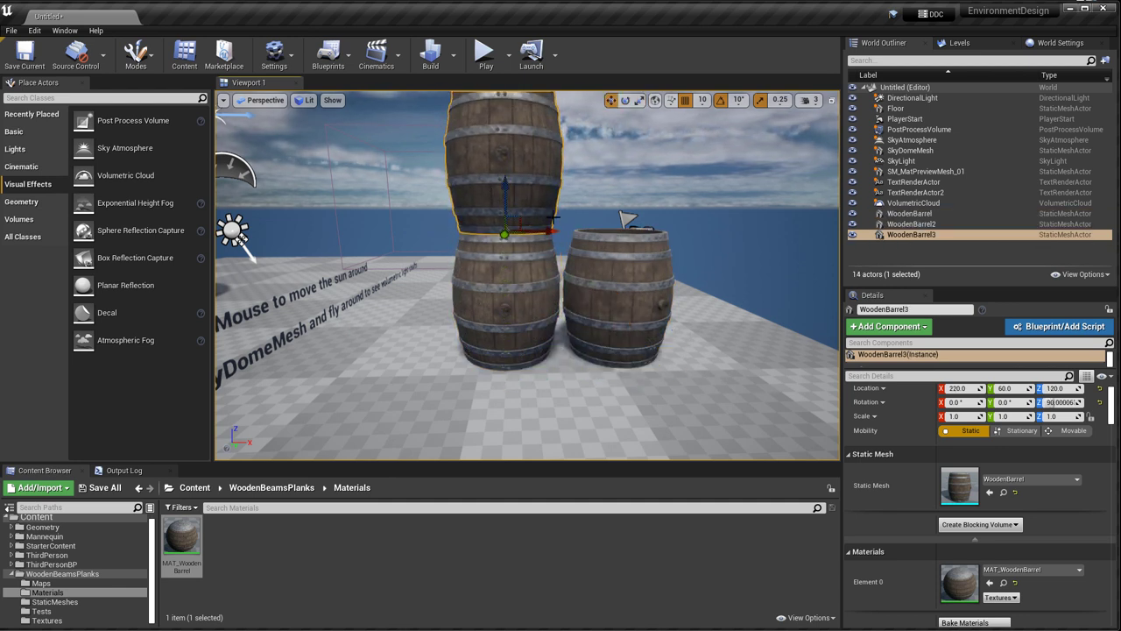
pyautogui.moveTo(552, 229); pyautogui.dragTo(606, 234)
# Step: Rotate the top barrel by -30° around Z
pyautogui.press('d')
pyautogui.moveTo(606, 235); pyautogui.dragTo(626, 184, button='right')
pyautogui.press('w')
pyautogui.press('a')
pyautogui.moveTo(634, 326); pyautogui.dragTo(564, 310, button='right')
pyautogui.press('s')
pyautogui.press('d')
pyautogui.press('e')
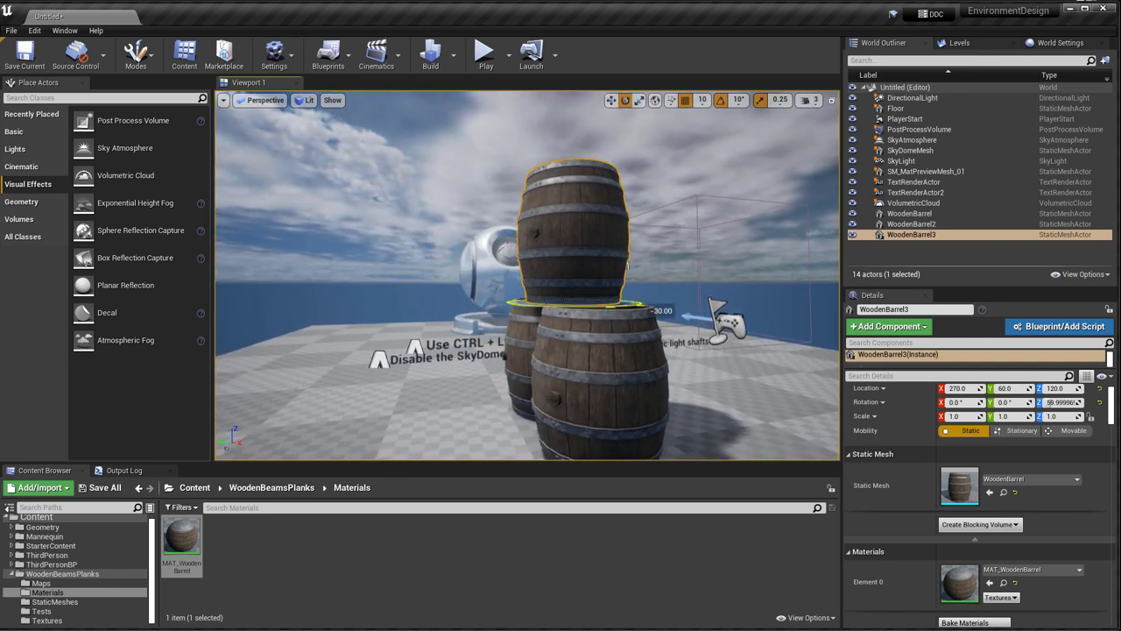
pyautogui.press('a')
# Step: Duplicate the original barrel on the floor and place the copy behind the stack at X 270, Y -30, Z 20
pyautogui.moveTo(628, 265); pyautogui.dragTo(727, 302, button='right')
pyautogui.press('w')
pyautogui.press('s')
pyautogui.click(541, 344)
pyautogui.press('r')
pyautogui.keyDown('alt'); pyautogui.moveTo(568, 385); pyautogui.dragTo(478, 374); pyautogui.keyUp('alt')
pyautogui.press('a')
pyautogui.moveTo(478, 374); pyautogui.dragTo(697, 396, button='right')
pyautogui.moveTo(468, 388); pyautogui.dragTo(388, 390)
pyautogui.press('a')
pyautogui.moveTo(466, 378); pyautogui.dragTo(789, 386, button='right')
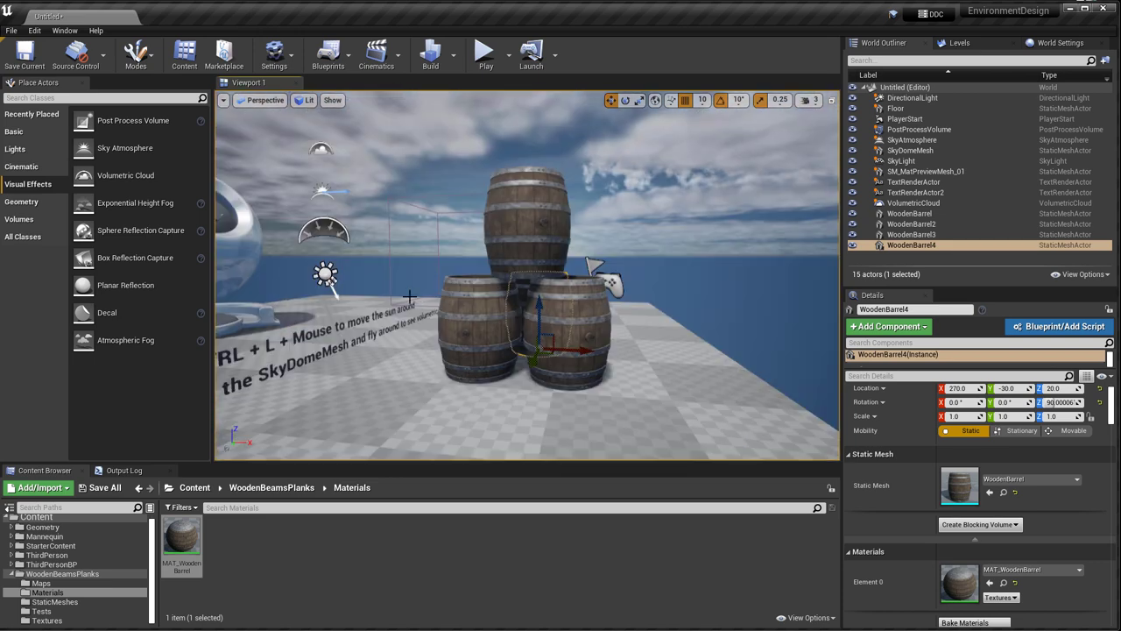
pyautogui.press('Escape')
# Step: Play-test the level by running the character around and up to the barrel stack, and end the session
pyautogui.press('s')
pyautogui.moveTo(535, 254); pyautogui.dragTo(450, 278, button='right')
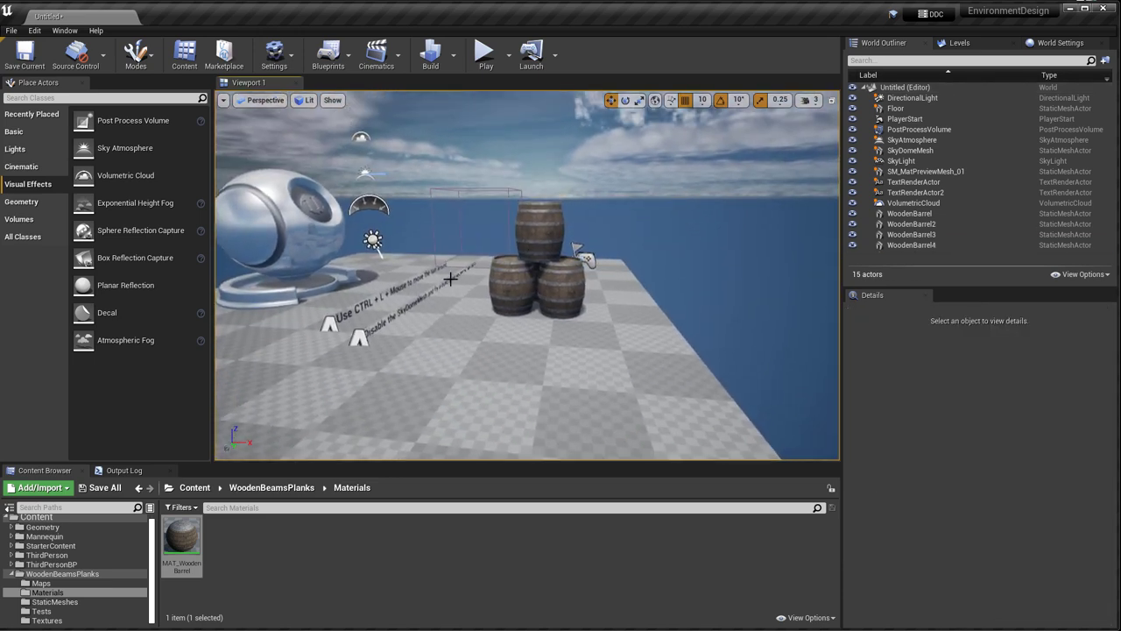
pyautogui.click(483, 56)
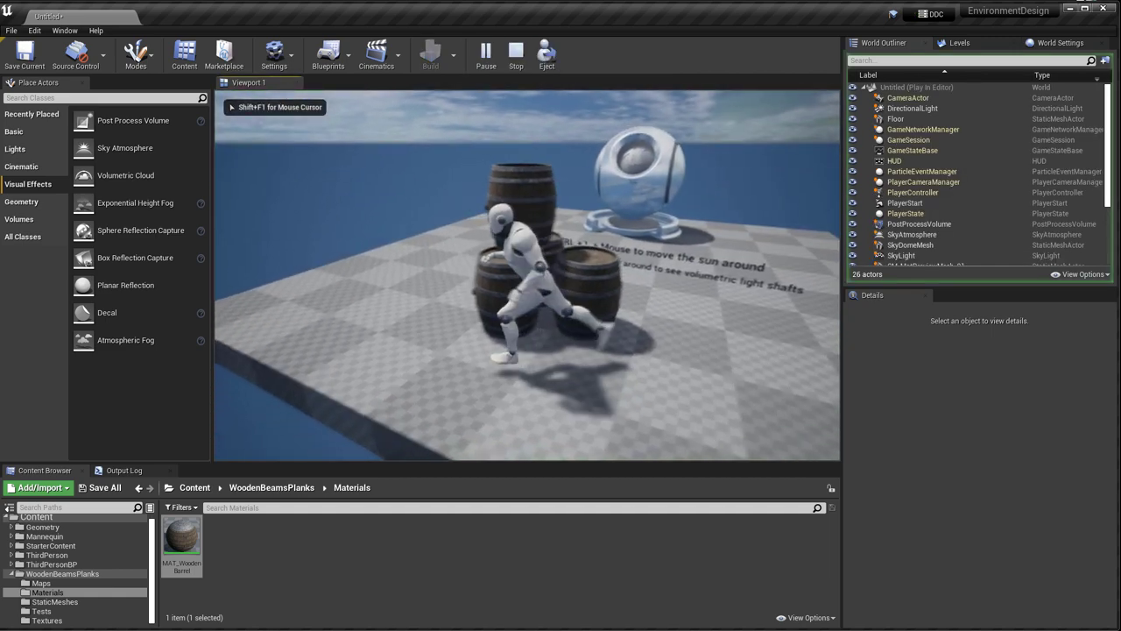
pyautogui.press('w')
pyautogui.press('d')
pyautogui.press('a')
pyautogui.press('d')
pyautogui.press('w')
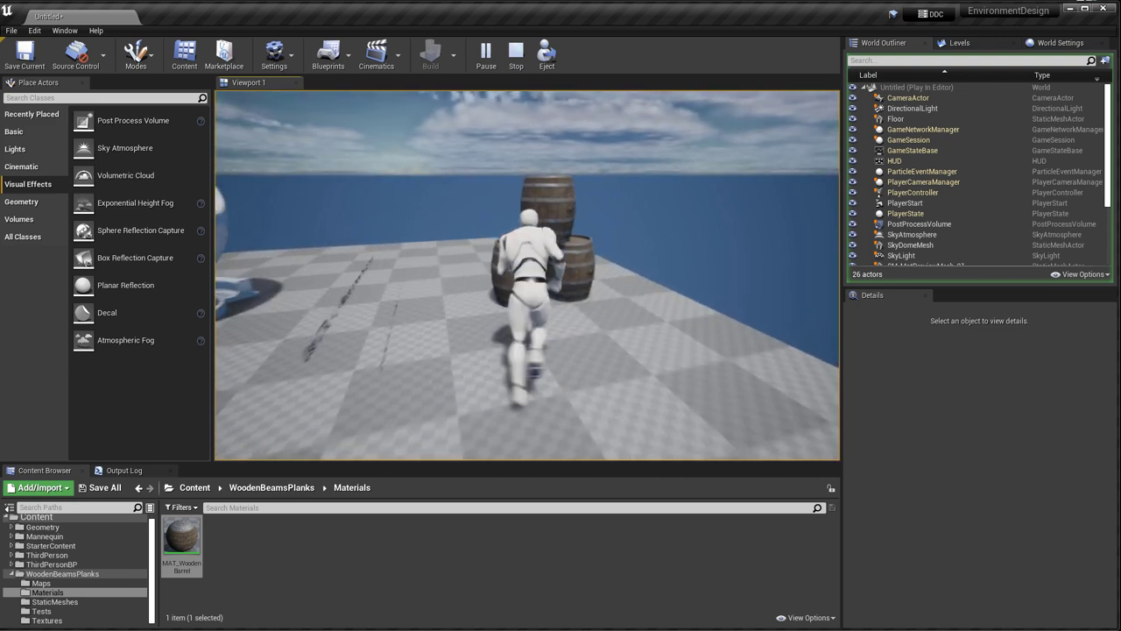
pyautogui.press('d')
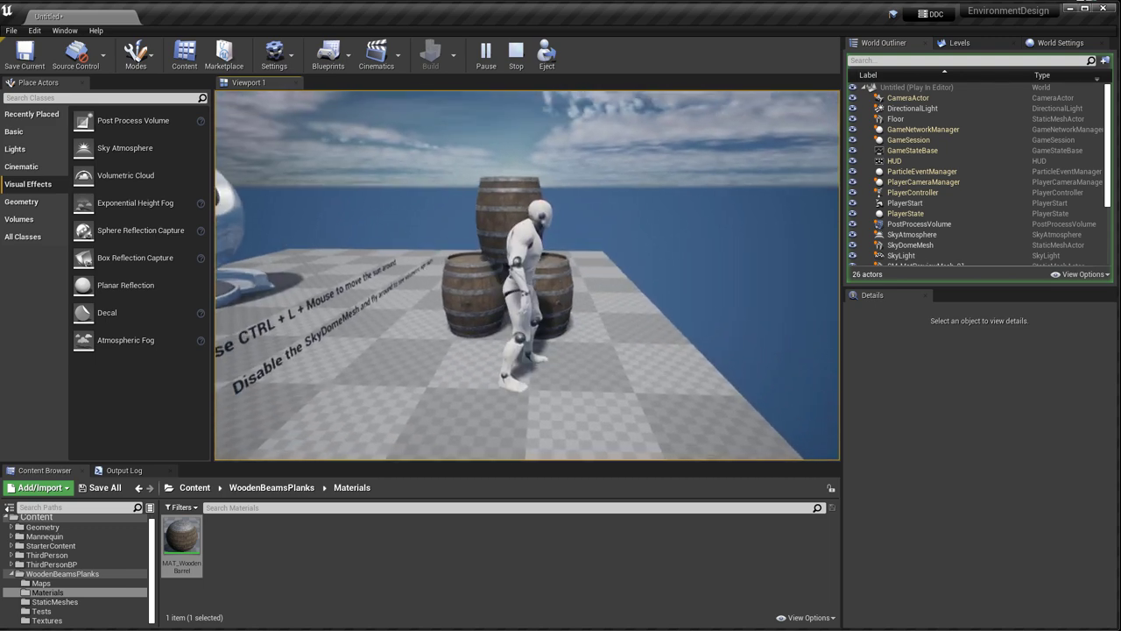
pyautogui.press('Escape')
# Step: Select all four wooden barrels, including the one behind the stack, and enable Simulate Physics for them
pyautogui.click(511, 309)
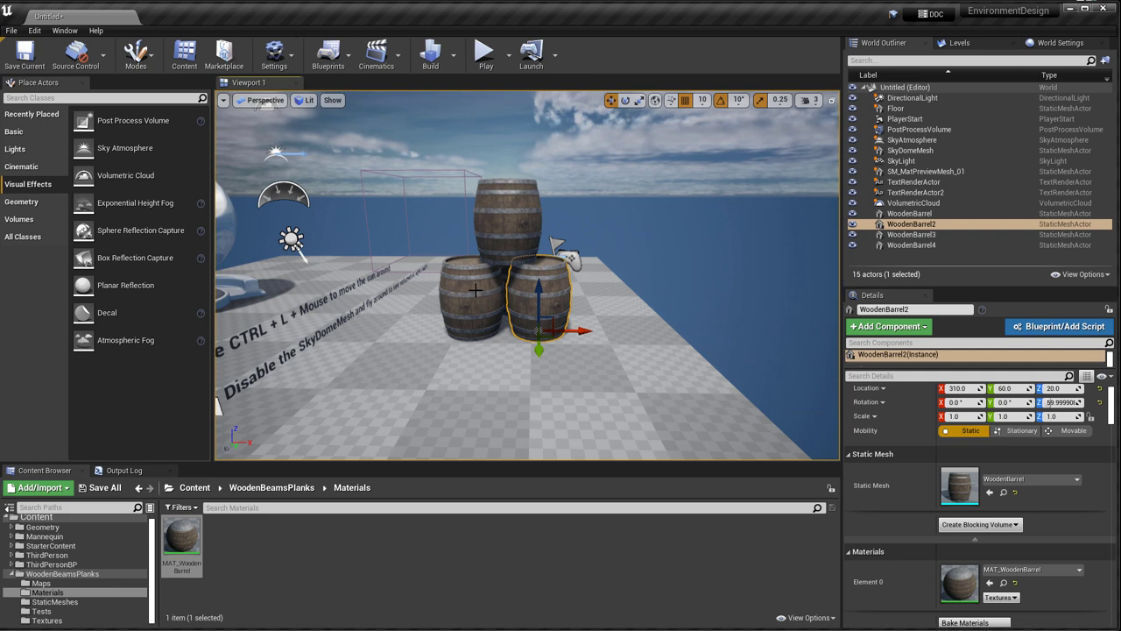
pyautogui.keyDown('shift'); pyautogui.click(474, 291); pyautogui.keyUp('shift')
pyautogui.keyDown('shift'); pyautogui.click(500, 224); pyautogui.keyUp('shift')
pyautogui.moveTo(417, 293); pyautogui.dragTo(578, 292, button='right')
pyautogui.keyDown('alt'); pyautogui.moveTo(342, 292); pyautogui.dragTo(237, 292); pyautogui.keyUp('alt')
pyautogui.keyDown('shift'); pyautogui.click(382, 292); pyautogui.keyUp('shift')
pyautogui.scroll(-1, 953, 488)
pyautogui.scroll(-3, 952, 484)
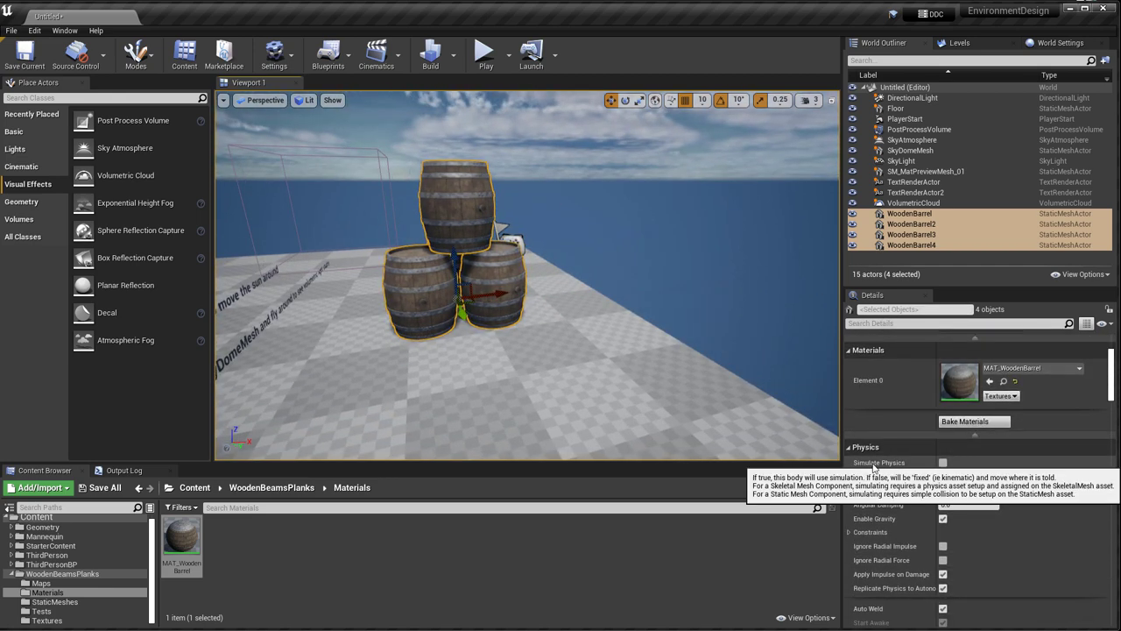
pyautogui.click(945, 462)
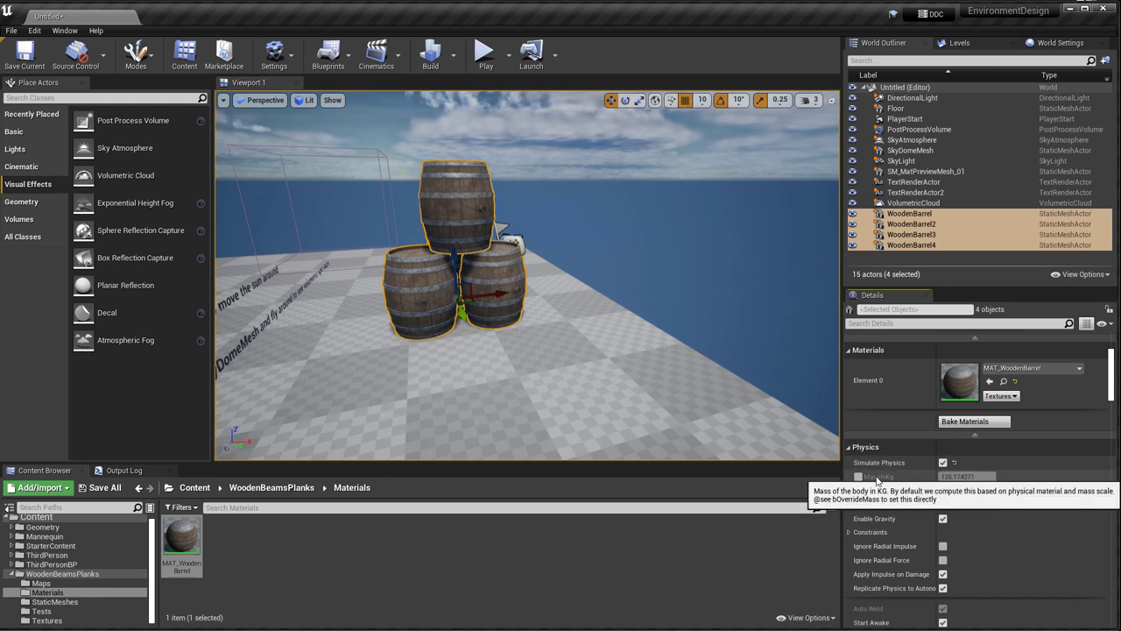
# Step: Switch the original WoodenBarrel's mobility to Static and back to Movable, and check its physics settings
pyautogui.scroll(4, 899, 482)
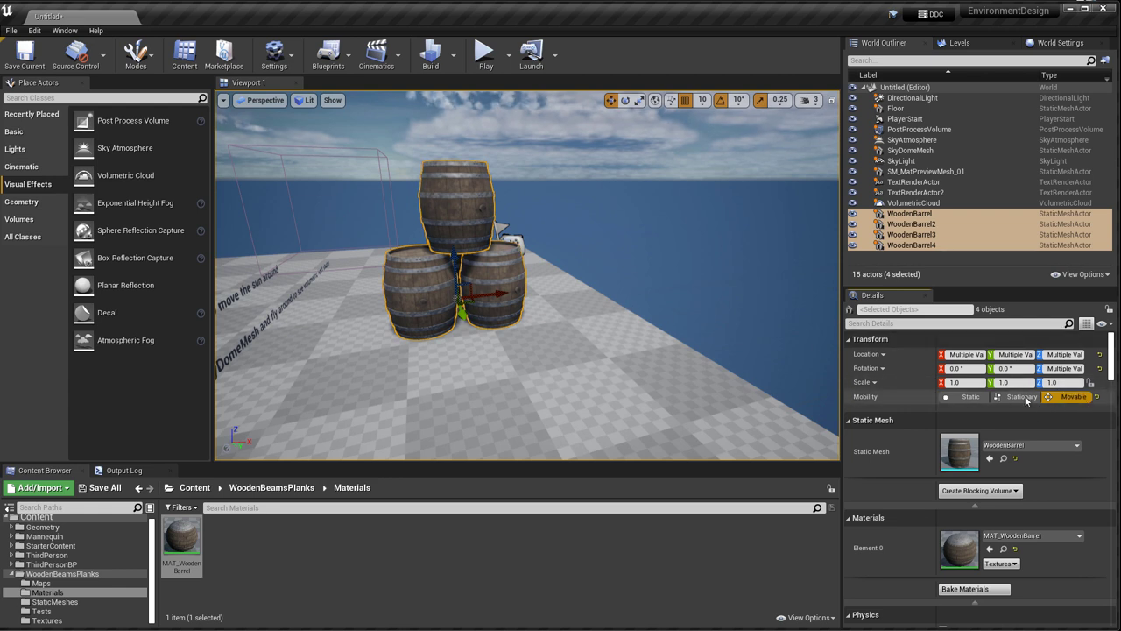
pyautogui.click(495, 267)
pyautogui.click(421, 286)
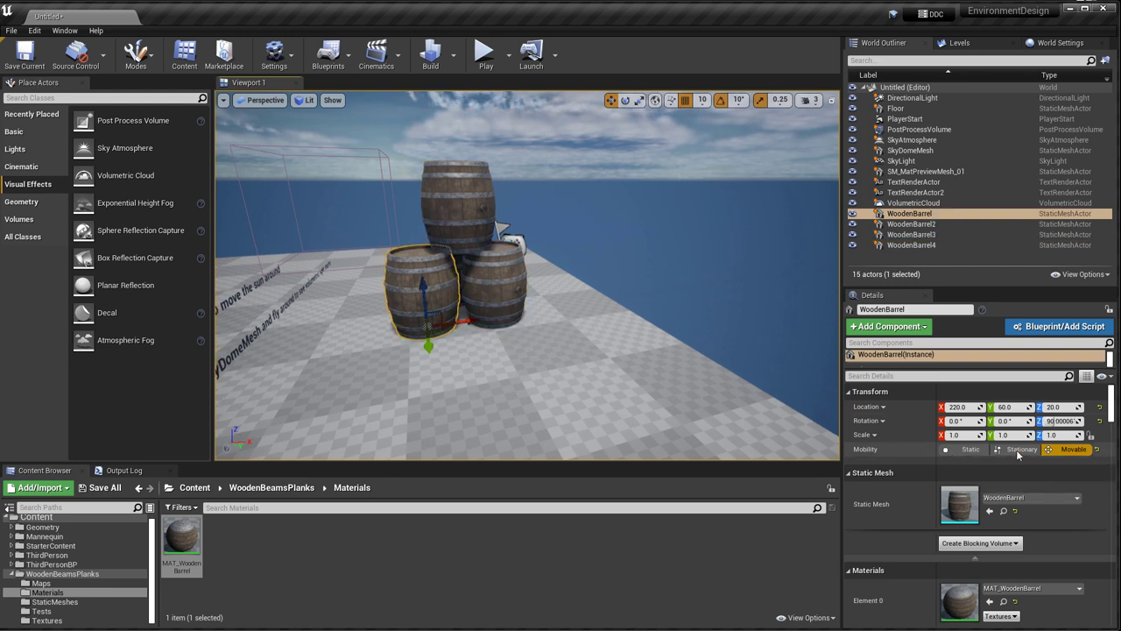
pyautogui.click(971, 449)
pyautogui.click(1067, 447)
pyautogui.scroll(-3, 1067, 446)
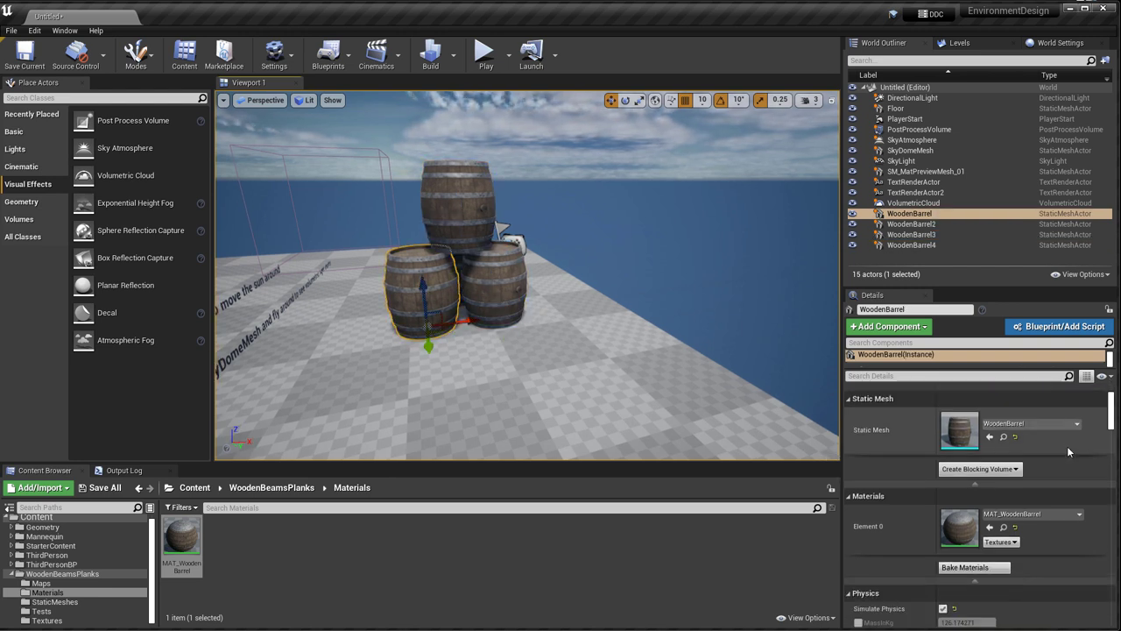
pyautogui.scroll(-1, 979, 501)
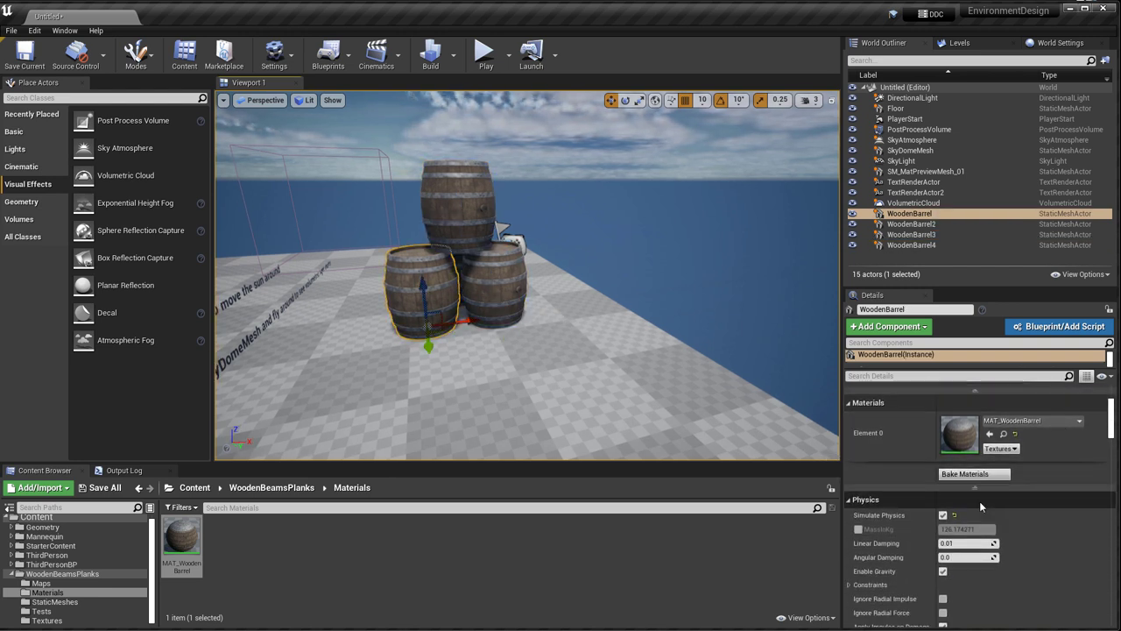
pyautogui.click(858, 529)
# Step: Add the other three barrels to the selection so all four wooden barrels are selected together
pyautogui.keyDown('ctrl'); pyautogui.click(481, 288); pyautogui.keyUp('ctrl')
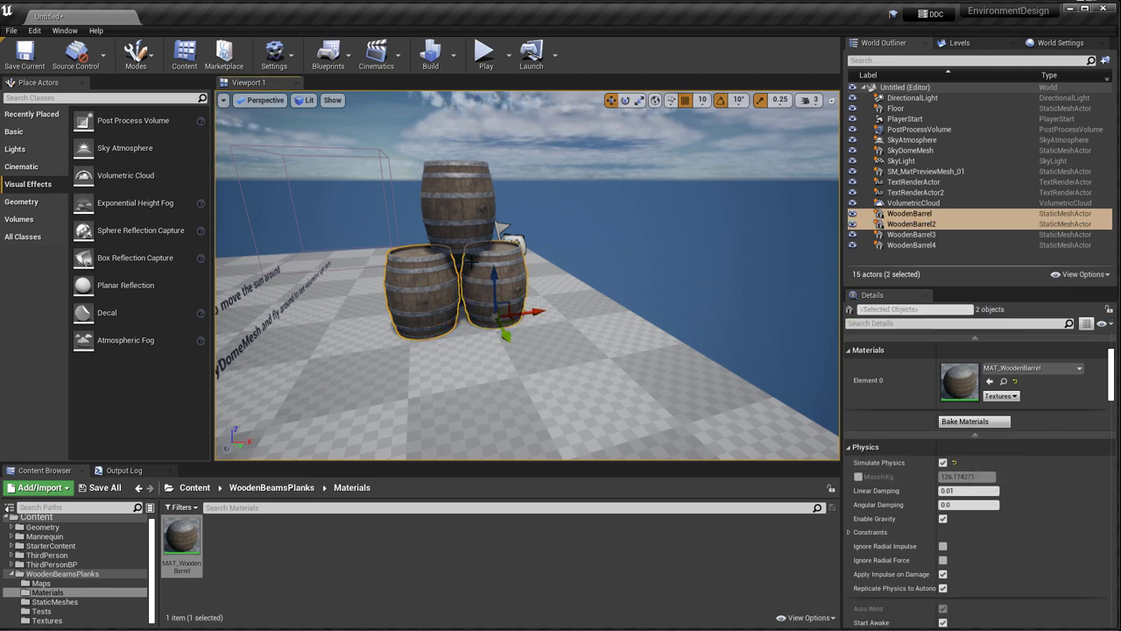
pyautogui.keyDown('ctrl'); pyautogui.click(467, 218); pyautogui.keyUp('ctrl')
pyautogui.moveTo(467, 218); pyautogui.dragTo(561, 223, button='right')
pyautogui.keyDown('ctrl'); pyautogui.click(438, 289); pyautogui.keyUp('ctrl')
pyautogui.moveTo(560, 280); pyautogui.dragTo(412, 279, button='right')
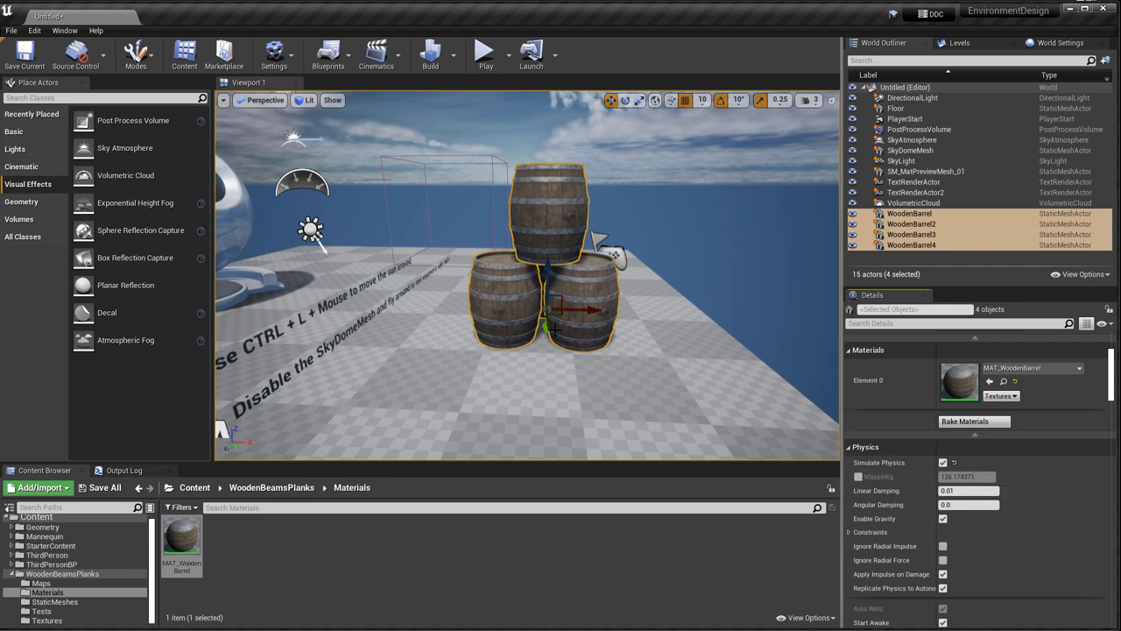
# Step: Play-test the barrel physics by running the character into the stack and pushing the barrels around, and end the session
pyautogui.scroll(-5, 556, 329)
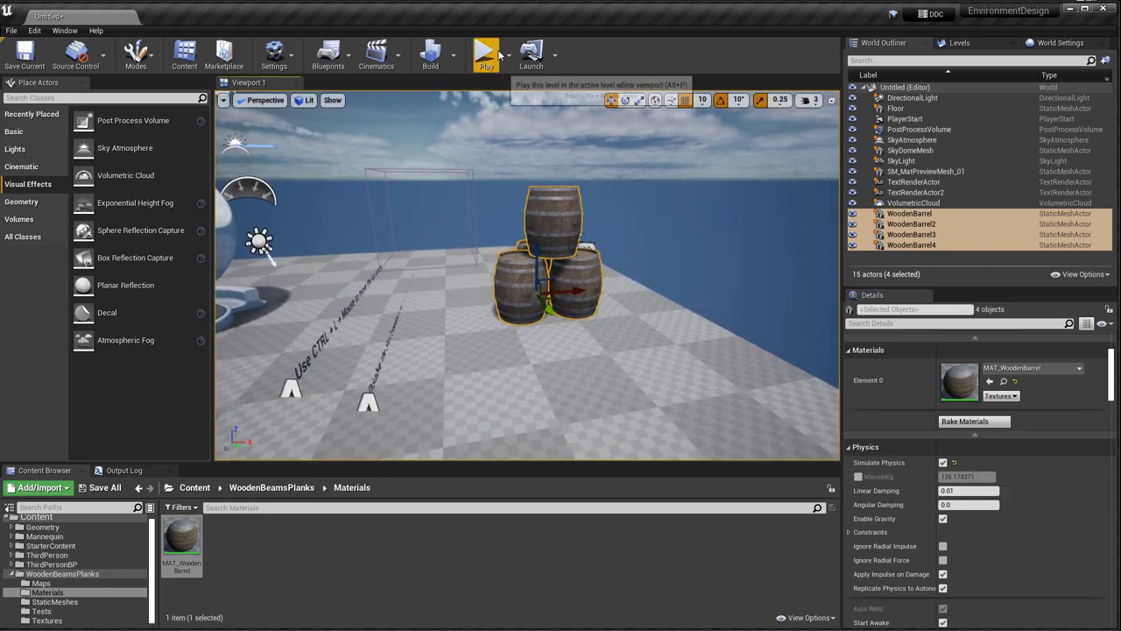
pyautogui.click(499, 55)
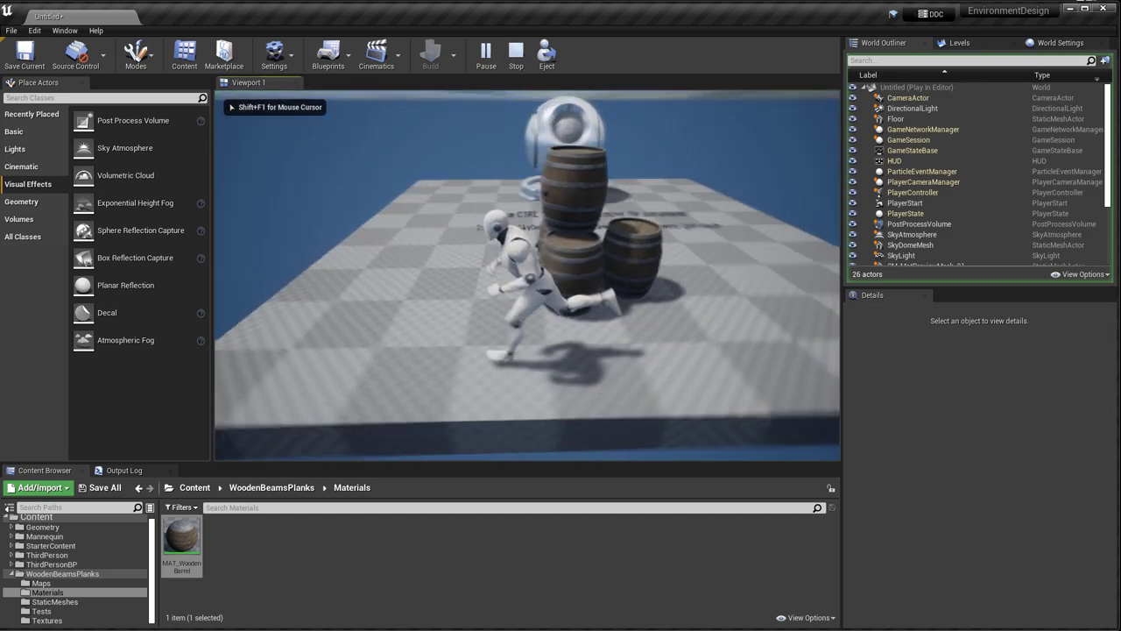
pyautogui.press('w')
pyautogui.press('a')
pyautogui.press('w')
pyautogui.press('d')
pyautogui.press('s')
pyautogui.press('w')
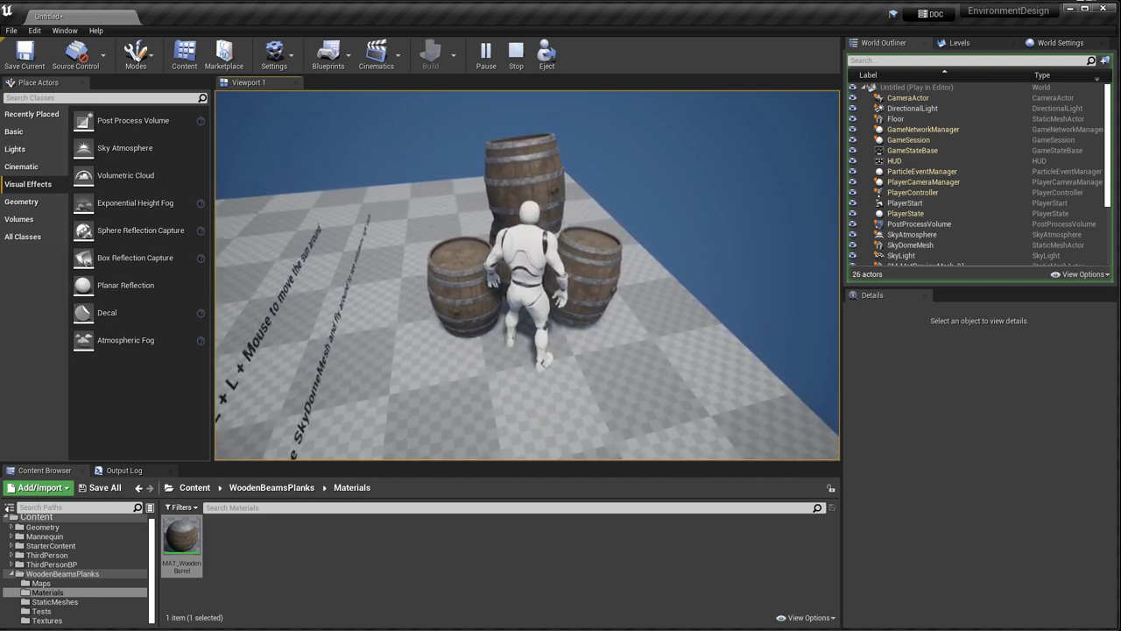
pyautogui.press('s')
pyautogui.press('w')
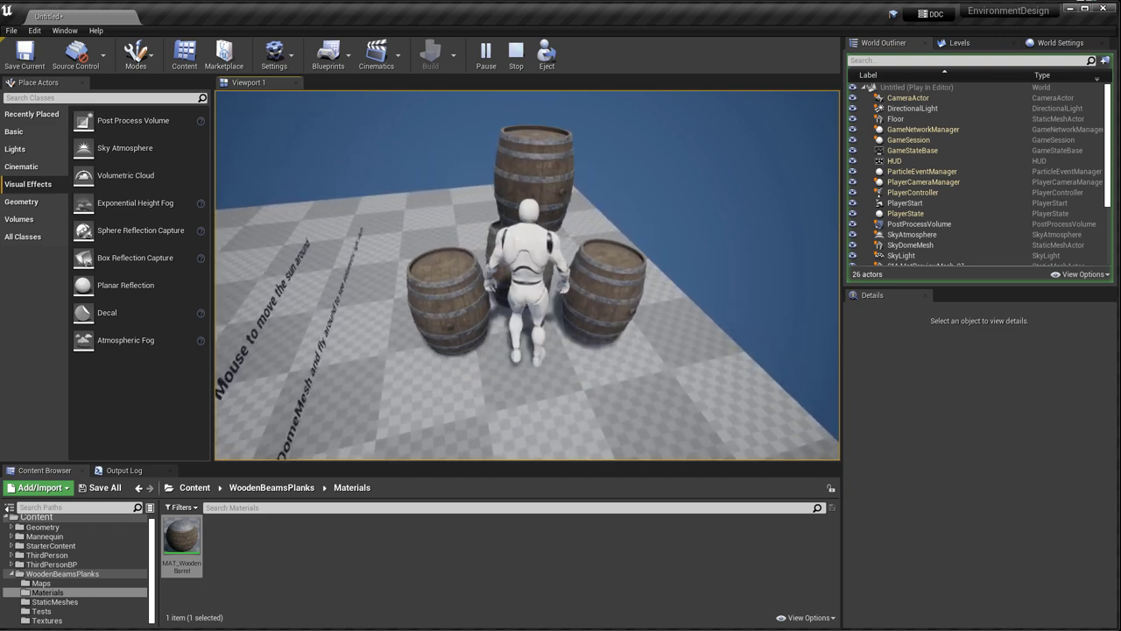
pyautogui.press('w')
pyautogui.press('a')
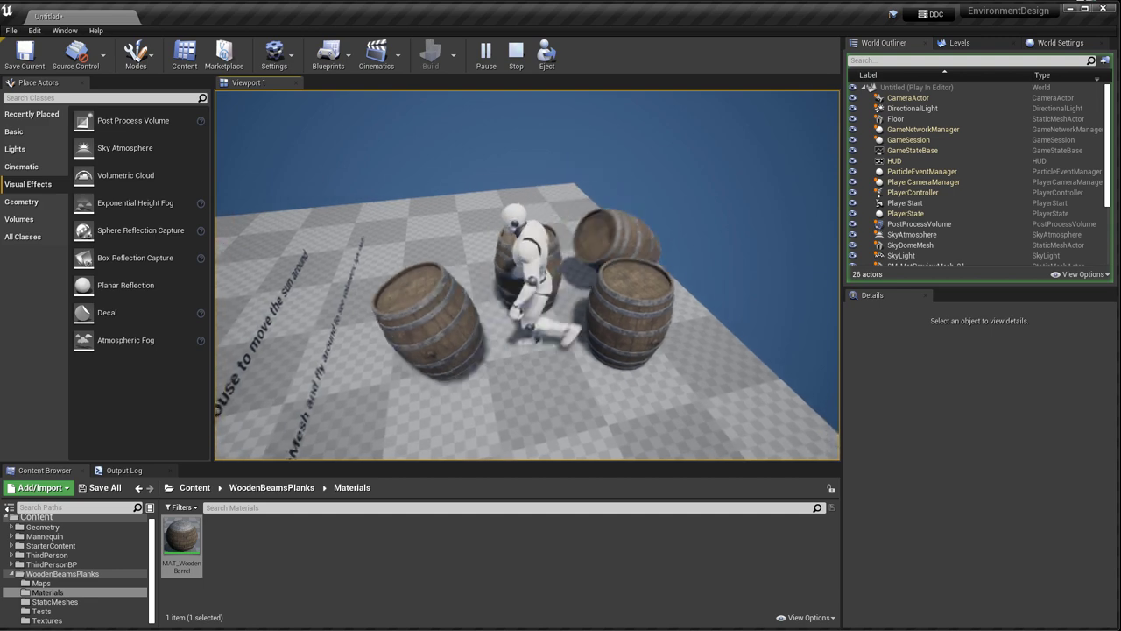
pyautogui.press('w')
pyautogui.press('d')
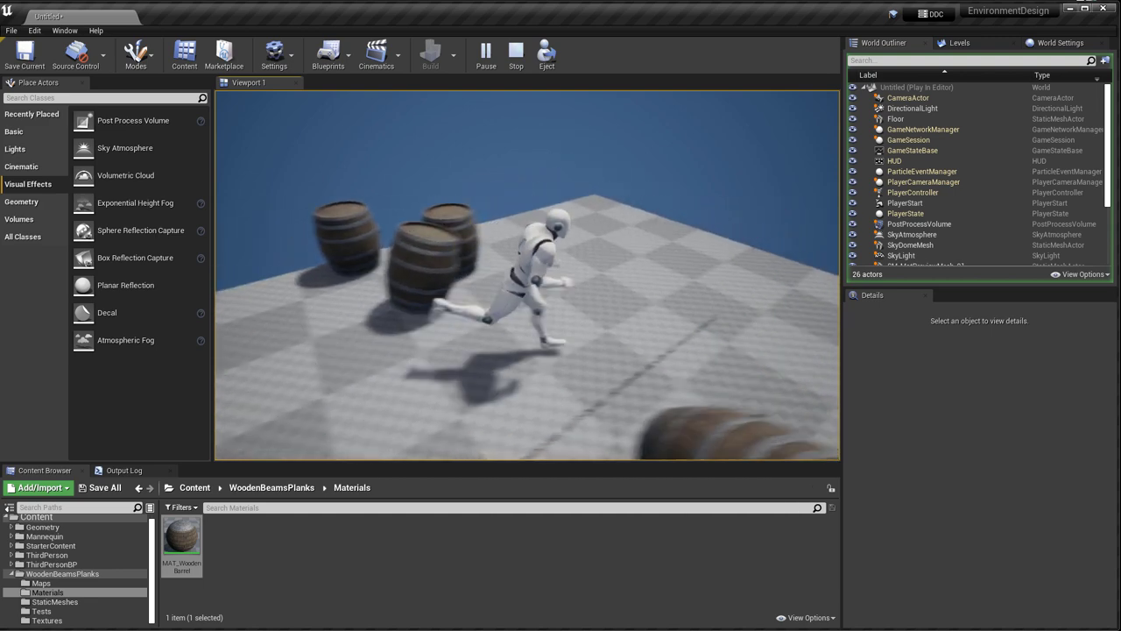
pyautogui.press('w')
pyautogui.press('a')
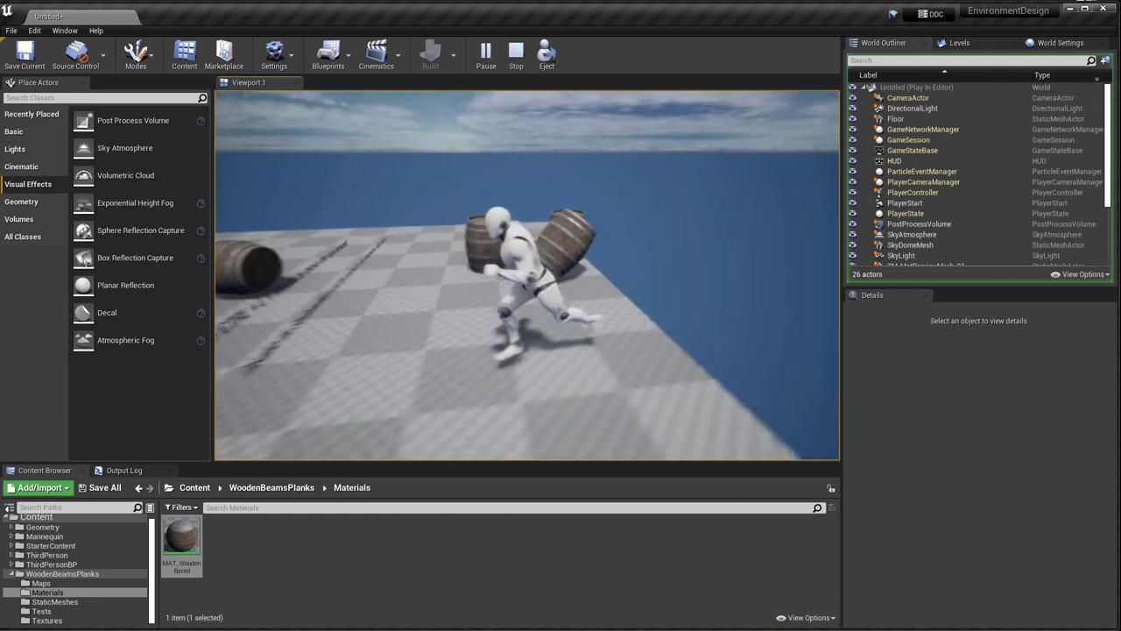
pyautogui.press('Escape')
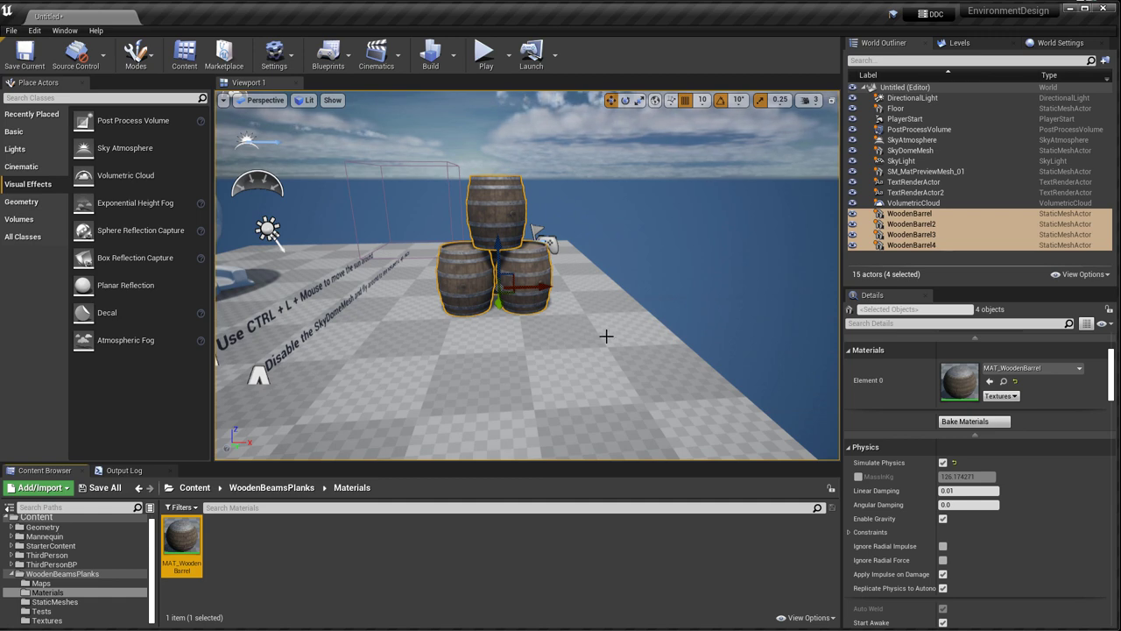
# Step: Open the MAT_WoodenBarrel material, examine how its three texture samples connect to the material inputs, and close it
pyautogui.moveTo(618, 333); pyautogui.dragTo(480, 324, button='right')
pyautogui.press('w')
pyautogui.press('s')
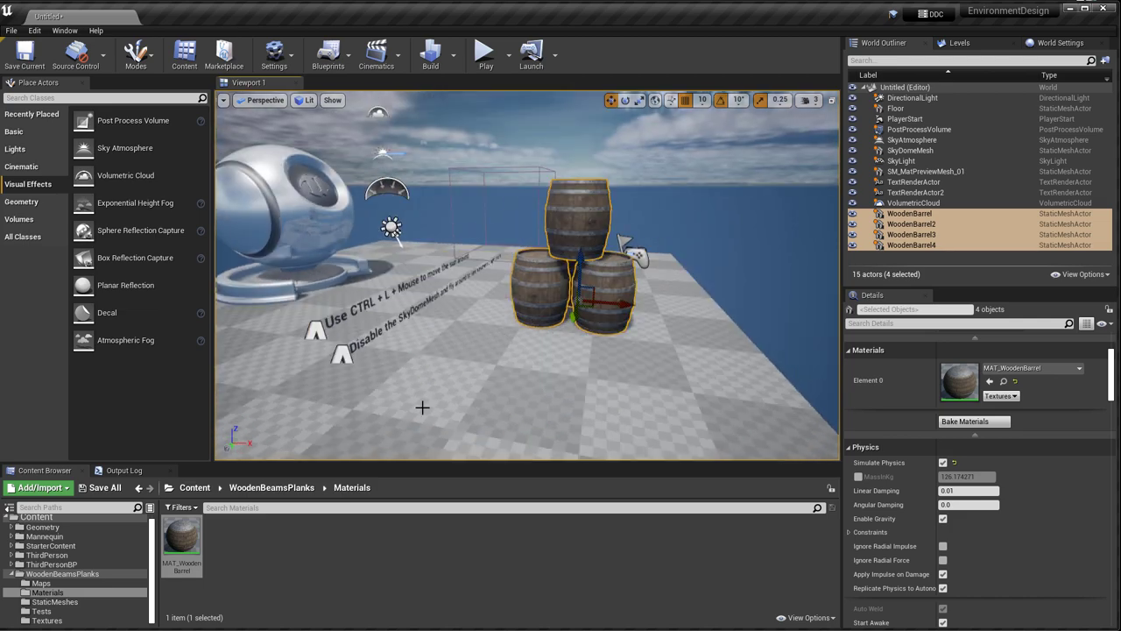
pyautogui.doubleClick(181, 541)
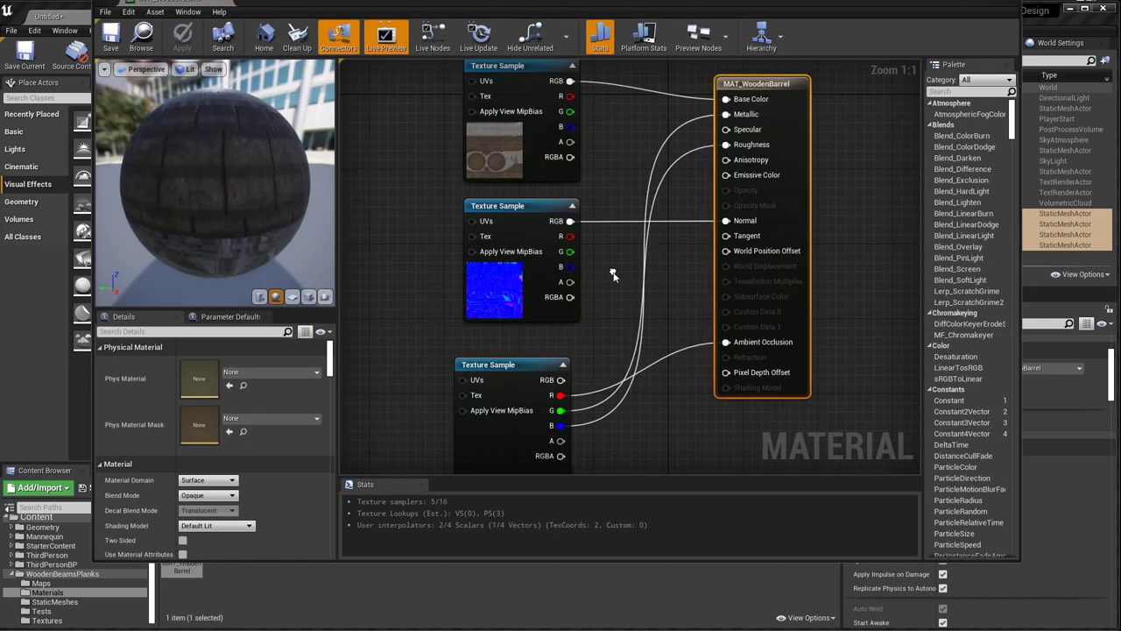
pyautogui.scroll(-1, 610, 282)
pyautogui.moveTo(610, 281); pyautogui.dragTo(662, 261, button='right')
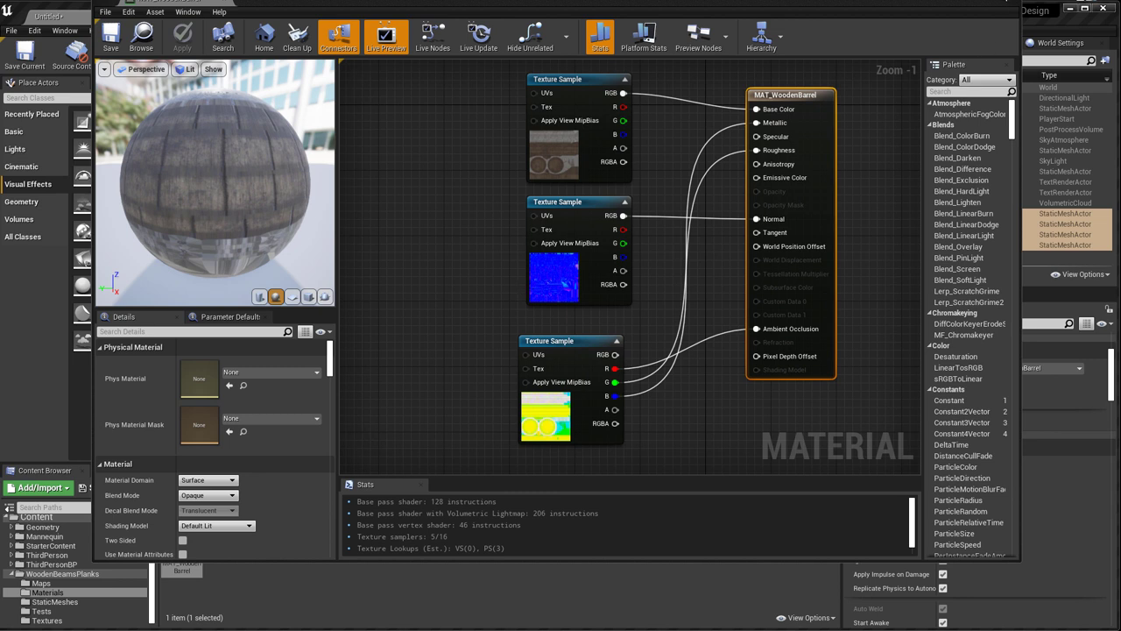
pyautogui.click(997, 3)
# Step: Select only WoodenBarrel2, the floor barrel beside the original, in a closer view of the stack
pyautogui.moveTo(551, 331); pyautogui.dragTo(516, 360, button='right')
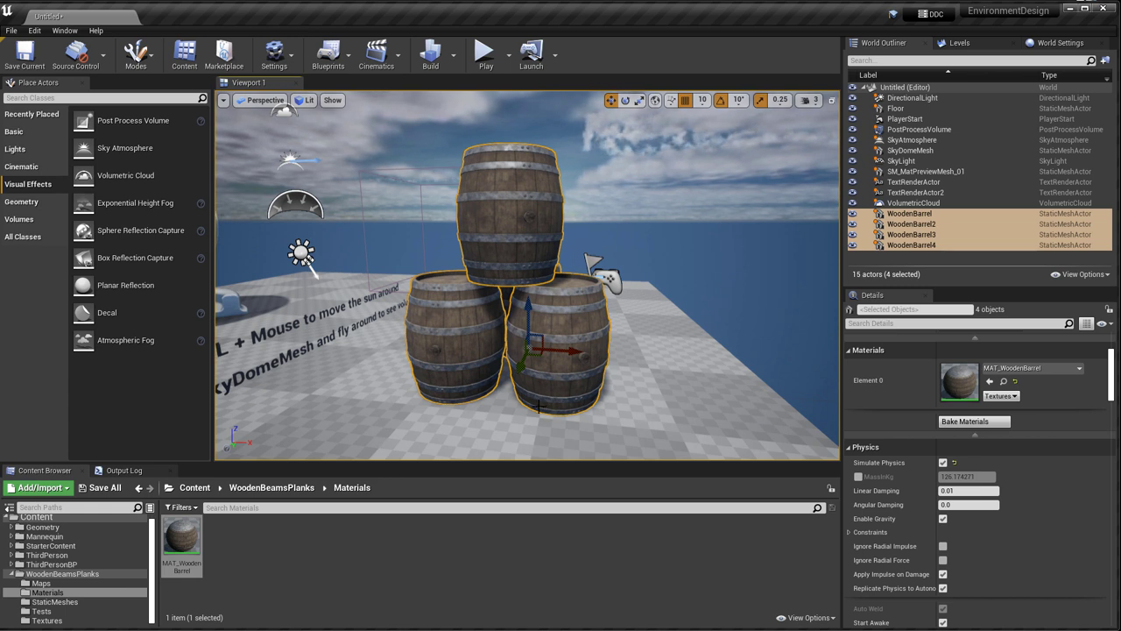
pyautogui.keyDown('alt'); pyautogui.moveTo(555, 413); pyautogui.dragTo(558, 405); pyautogui.keyUp('alt')
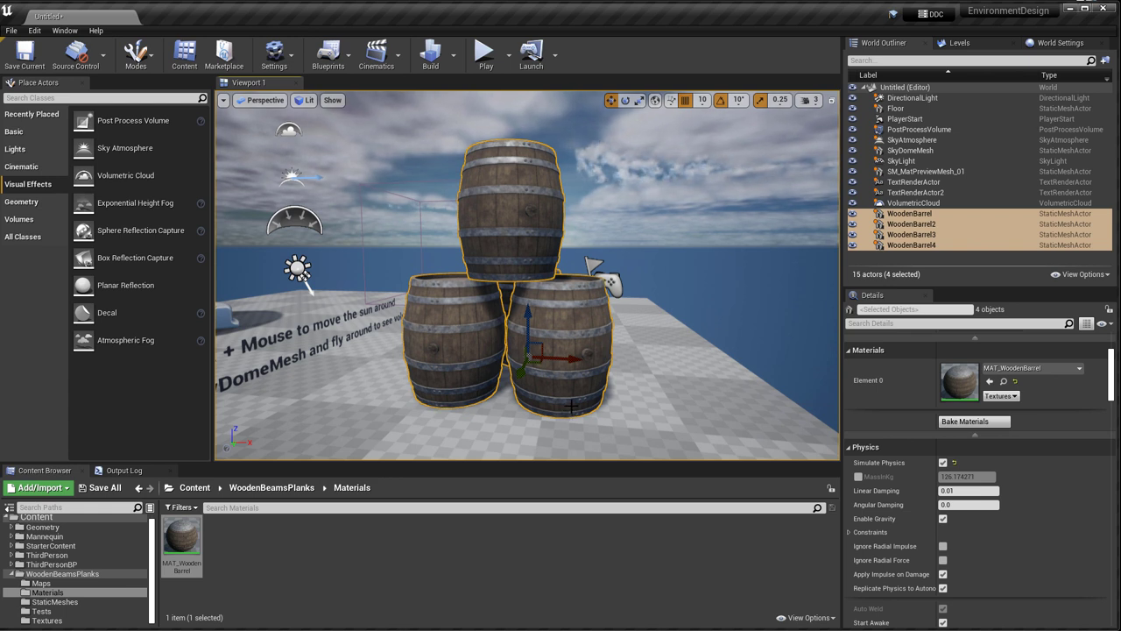
pyautogui.click(564, 324)
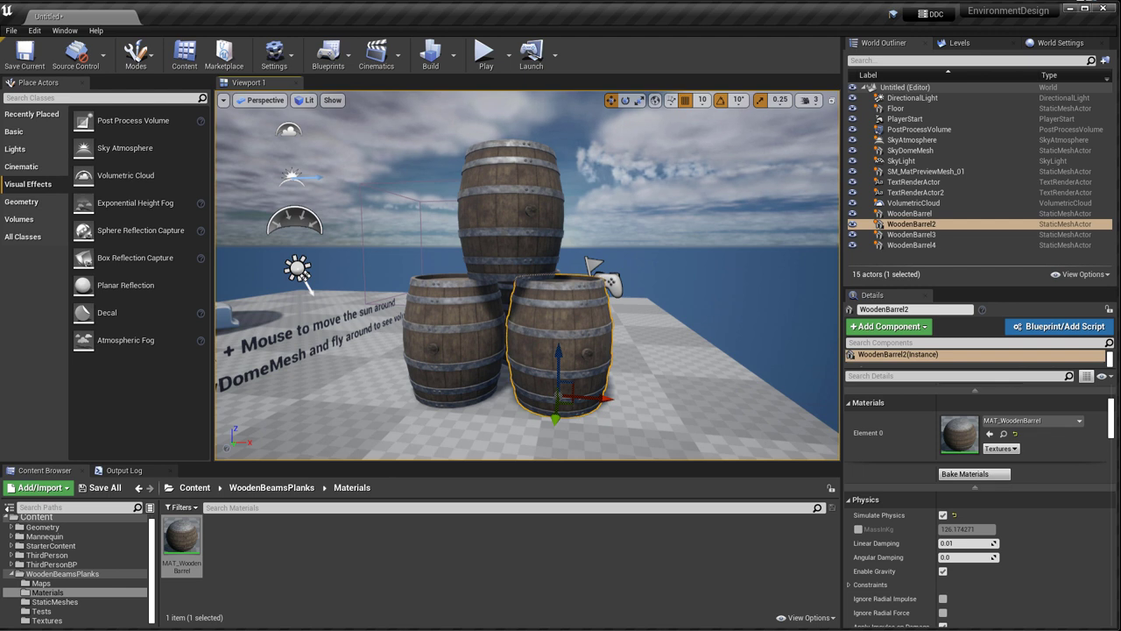